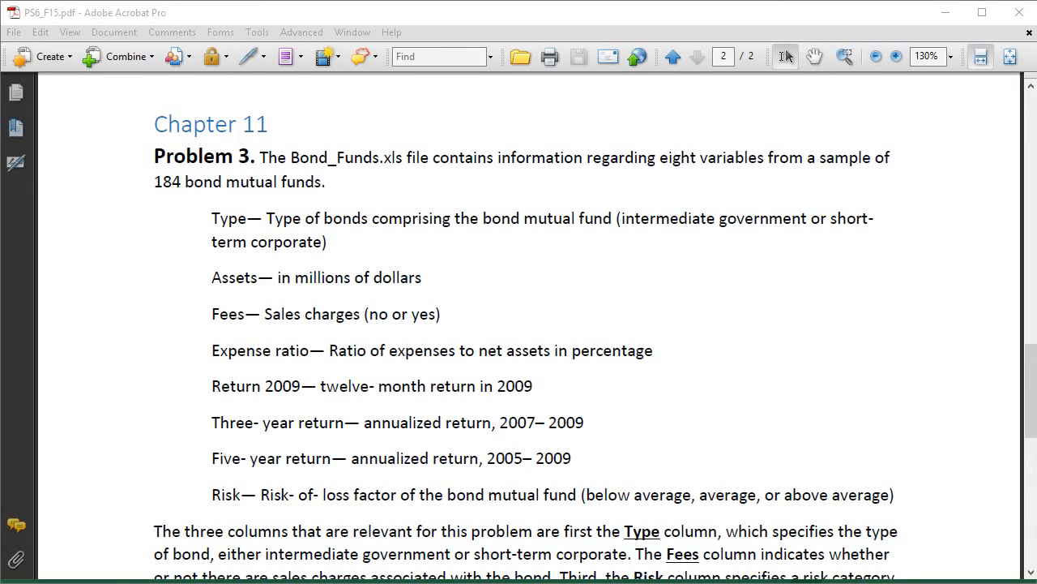
Read the Problem 3 introduction and its list of eight bond fund variables
{"action": "left_click_drag", "start_coordinate": [1026, 397], "coordinate": [1029, 373]}
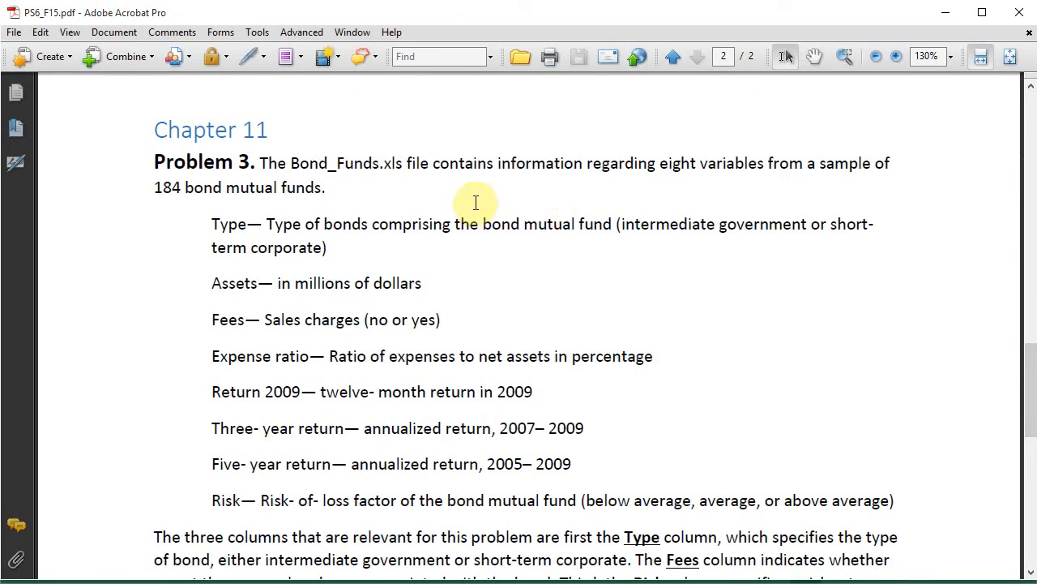
{"action": "left_click", "coordinate": [304, 175]}
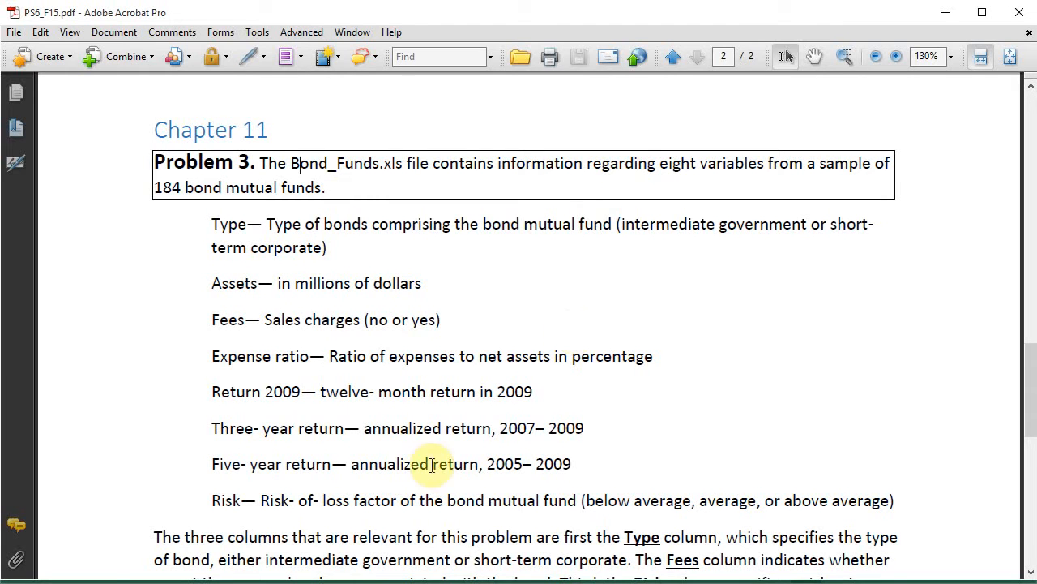
Switch to the Bond_Funds.xls workbook in Excel and review its column headers from Fund Number through Risk
{"action": "left_click", "coordinate": [275, 582]}
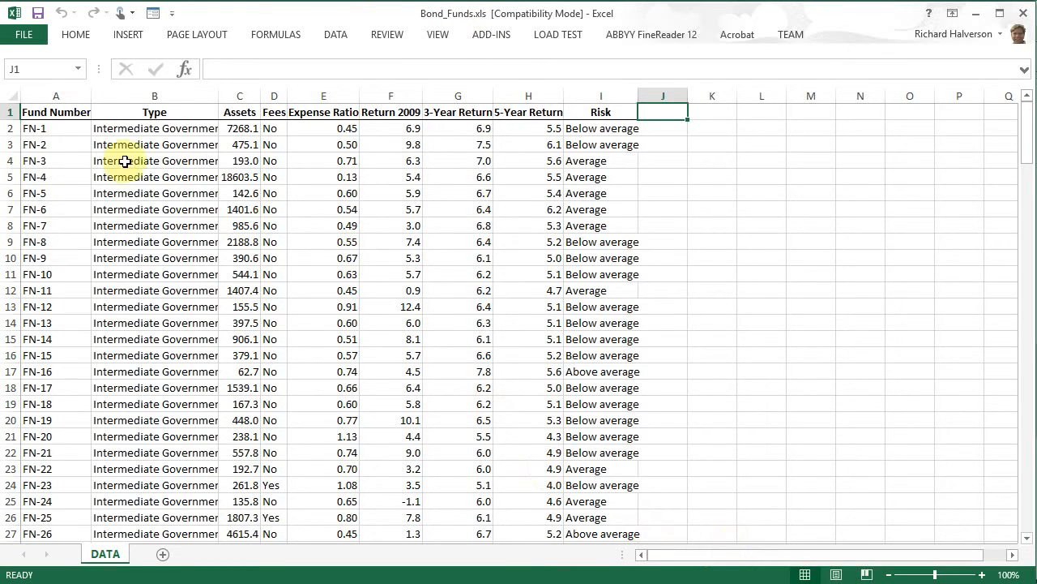
{"action": "left_click", "coordinate": [76, 114]}
{"action": "left_click", "coordinate": [156, 112]}
{"action": "left_click", "coordinate": [241, 112]}
{"action": "left_click", "coordinate": [273, 111]}
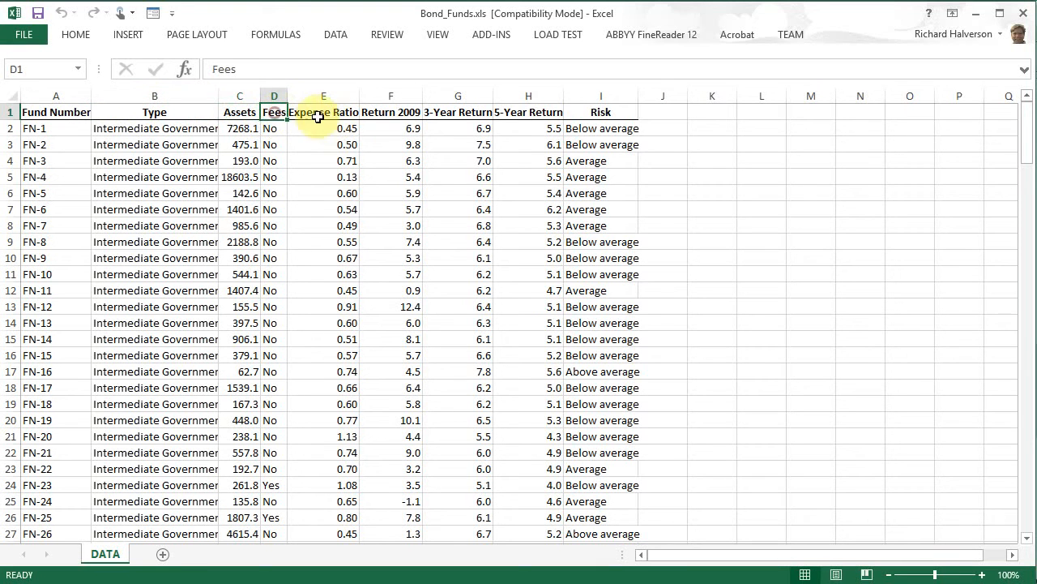
{"action": "scroll", "coordinate": [306, 385], "scroll_direction": "down", "scroll_amount": 4}
{"action": "scroll", "coordinate": [324, 244], "scroll_direction": "up", "scroll_amount": 4}
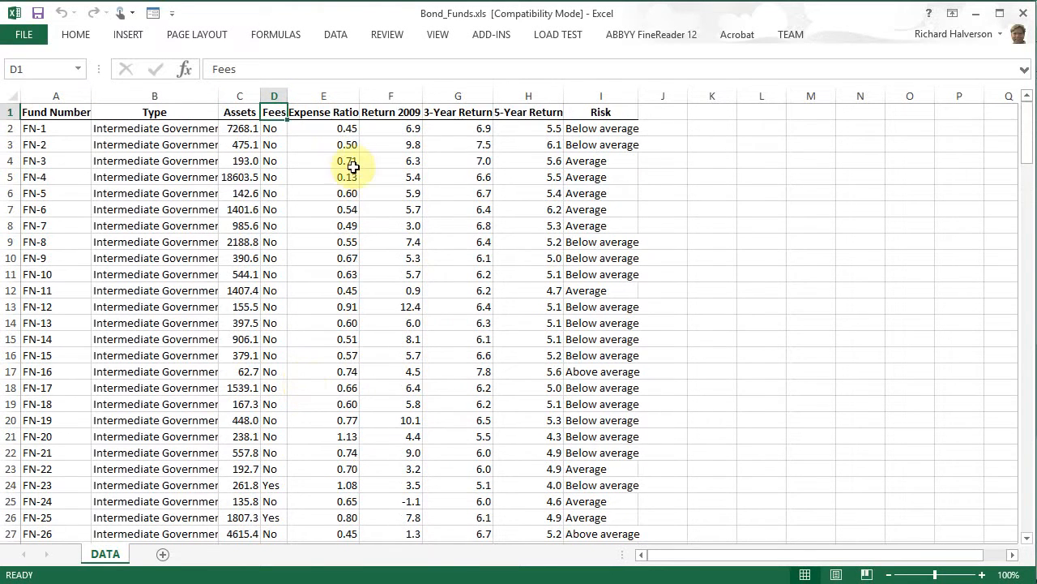
{"action": "left_click", "coordinate": [345, 113]}
{"action": "left_click", "coordinate": [382, 113]}
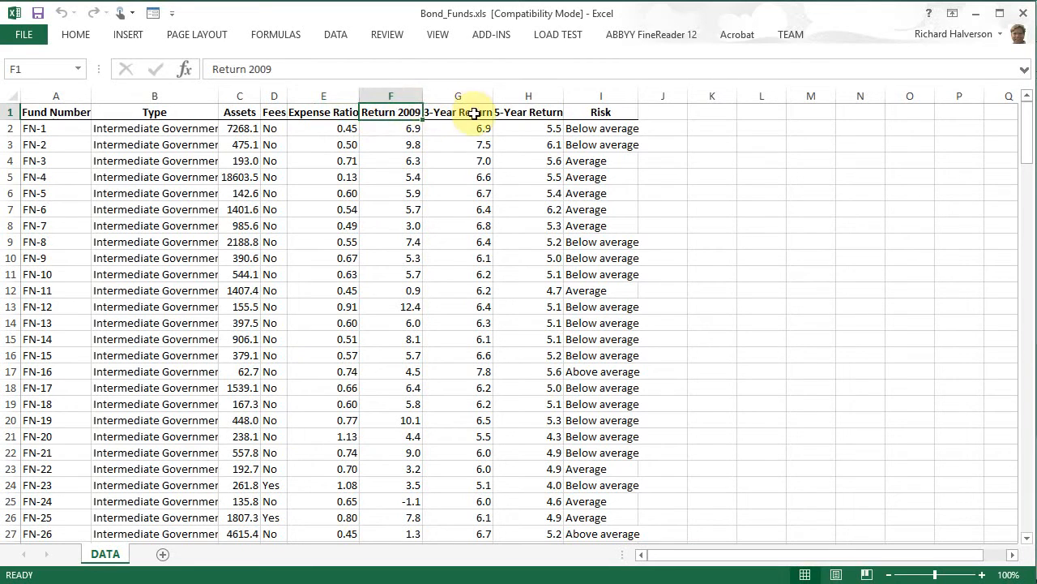
{"action": "left_click", "coordinate": [468, 113]}
{"action": "left_click", "coordinate": [529, 112]}
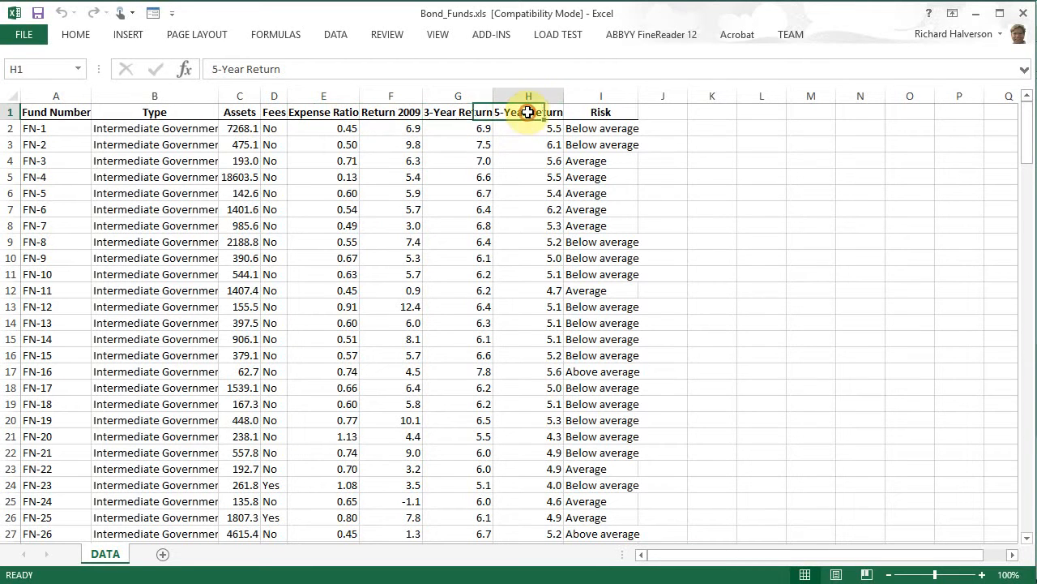
{"action": "left_click", "coordinate": [623, 116]}
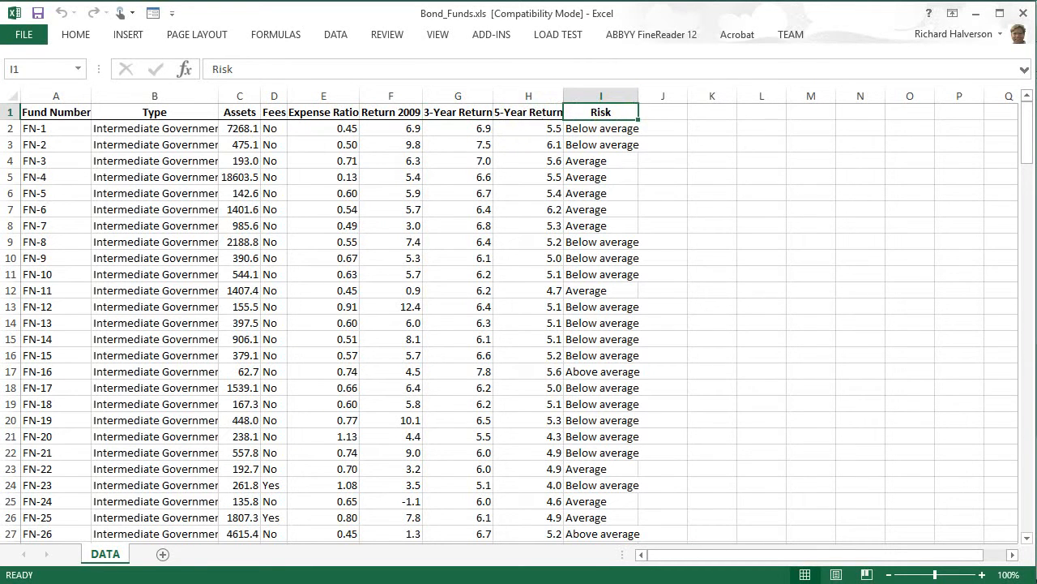
Switch back to the PS6_F15.pdf assignment and read the paragraph on the relevant Type, Fees and Risk columns
{"action": "key", "text": "alt+Tab"}
{"action": "scroll", "coordinate": [854, 519], "scroll_direction": "down", "scroll_amount": 3}
{"action": "left_click", "coordinate": [306, 419]}
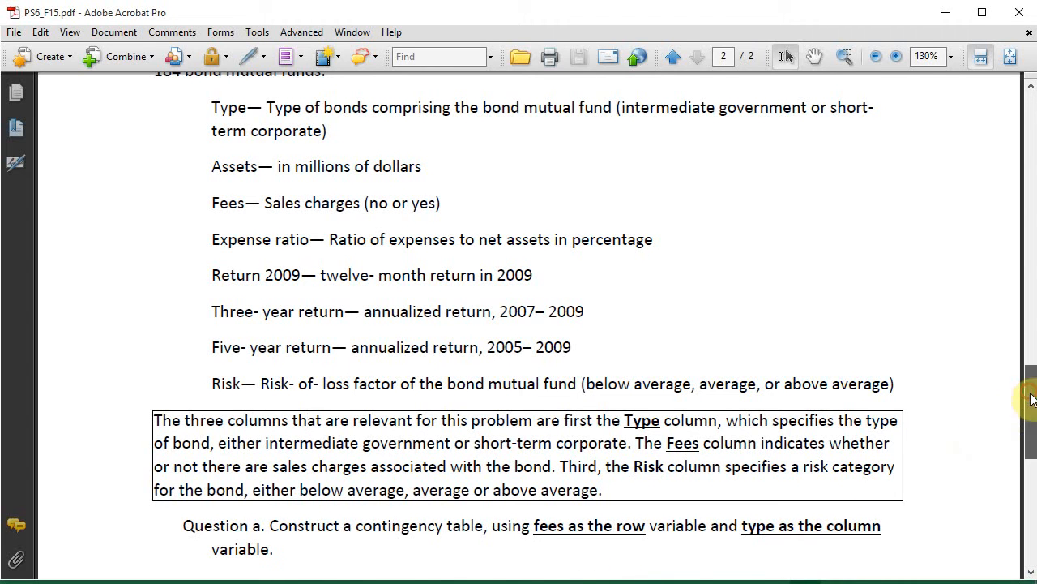
Read Questions a through f of Problem 3 and return to Question a on the fees-by-type contingency table
{"action": "scroll", "coordinate": [1031, 399], "scroll_direction": "down", "scroll_amount": 3}
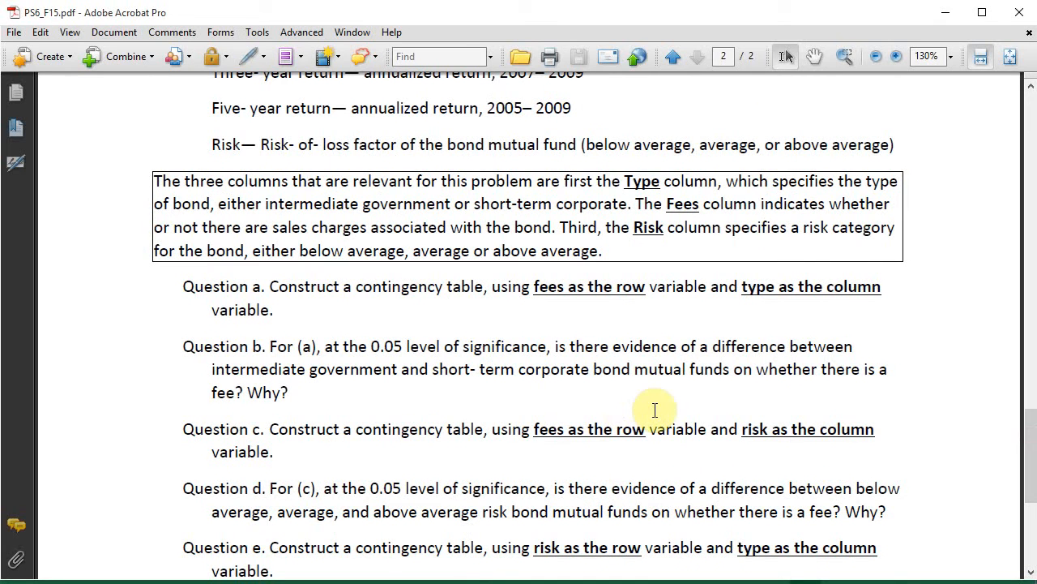
{"action": "scroll", "coordinate": [299, 285], "scroll_direction": "down", "scroll_amount": 1}
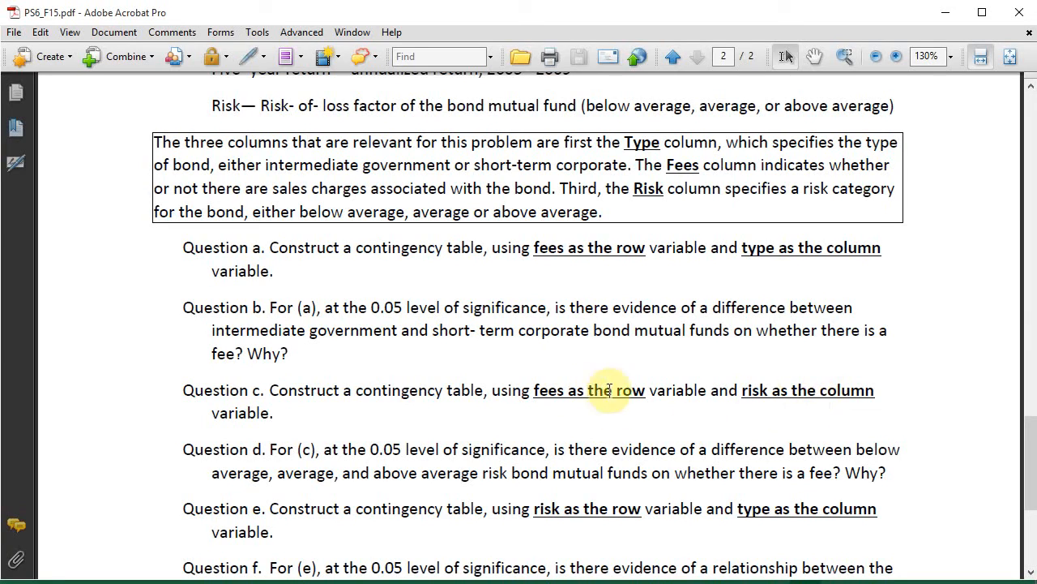
{"action": "scroll", "coordinate": [616, 405], "scroll_direction": "up", "scroll_amount": 8}
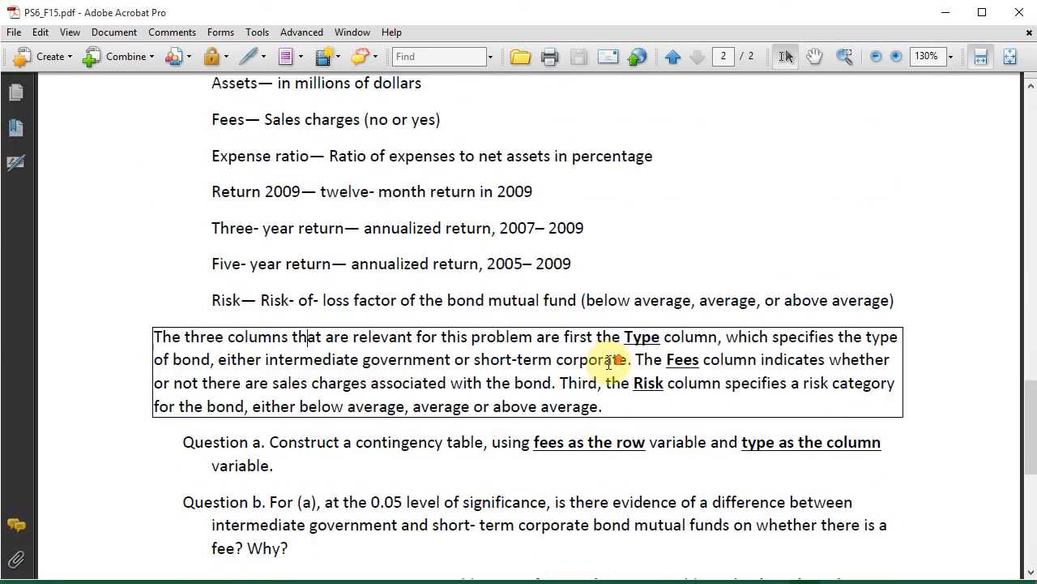
{"action": "scroll", "coordinate": [609, 363], "scroll_direction": "down", "scroll_amount": 9}
{"action": "scroll", "coordinate": [609, 363], "scroll_direction": "up", "scroll_amount": 6}
{"action": "scroll", "coordinate": [609, 363], "scroll_direction": "down", "scroll_amount": 10}
{"action": "scroll", "coordinate": [609, 363], "scroll_direction": "down", "scroll_amount": 4}
{"action": "scroll", "coordinate": [614, 370], "scroll_direction": "up", "scroll_amount": 2}
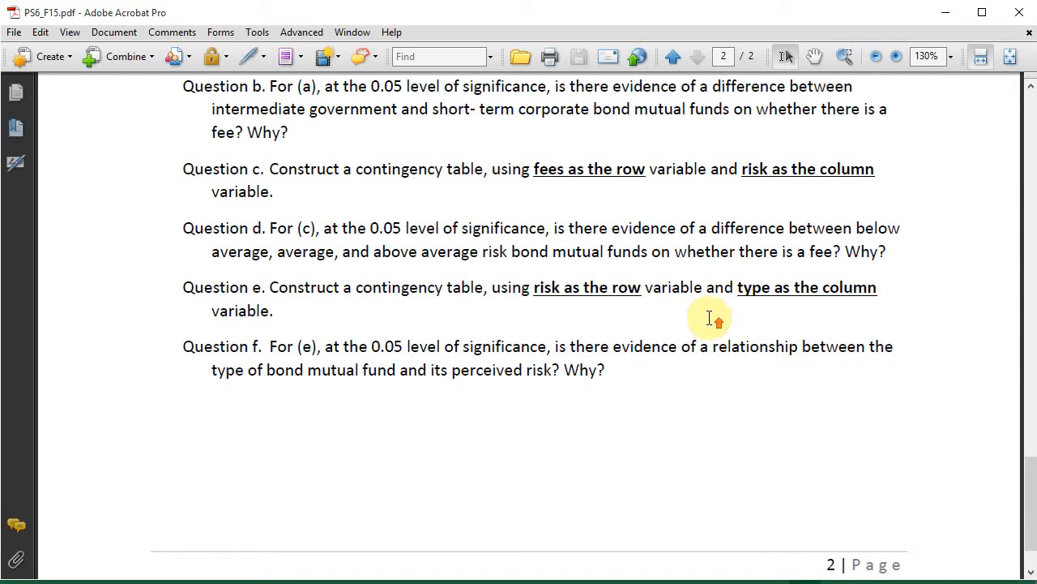
{"action": "scroll", "coordinate": [713, 312], "scroll_direction": "up", "scroll_amount": 3}
{"action": "scroll", "coordinate": [571, 185], "scroll_direction": "up", "scroll_amount": 1}
{"action": "scroll", "coordinate": [593, 193], "scroll_direction": "down", "scroll_amount": 1}
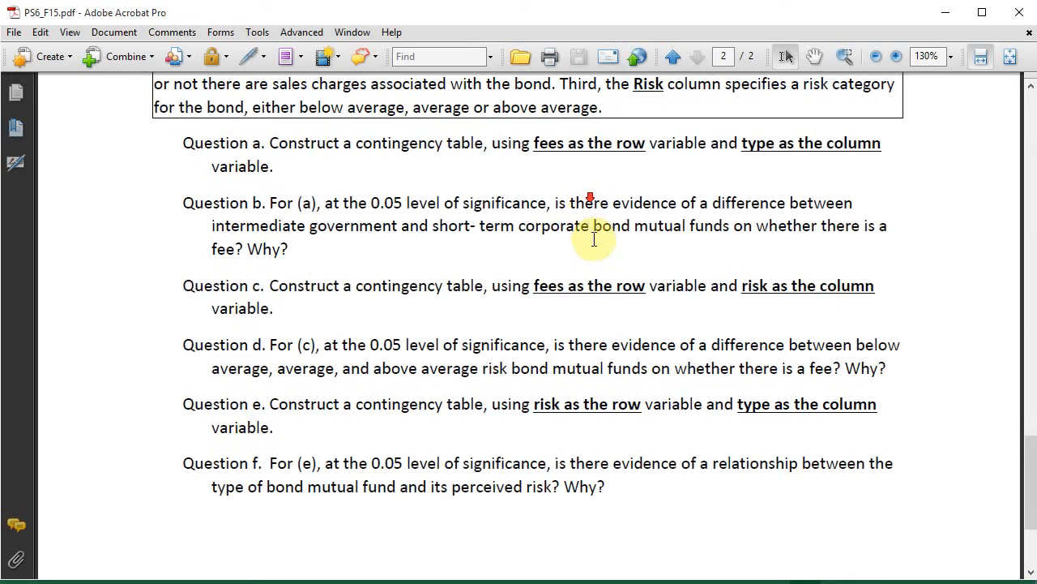
{"action": "scroll", "coordinate": [608, 265], "scroll_direction": "down", "scroll_amount": 1}
{"action": "scroll", "coordinate": [608, 268], "scroll_direction": "down", "scroll_amount": 1}
{"action": "scroll", "coordinate": [614, 265], "scroll_direction": "up", "scroll_amount": 1}
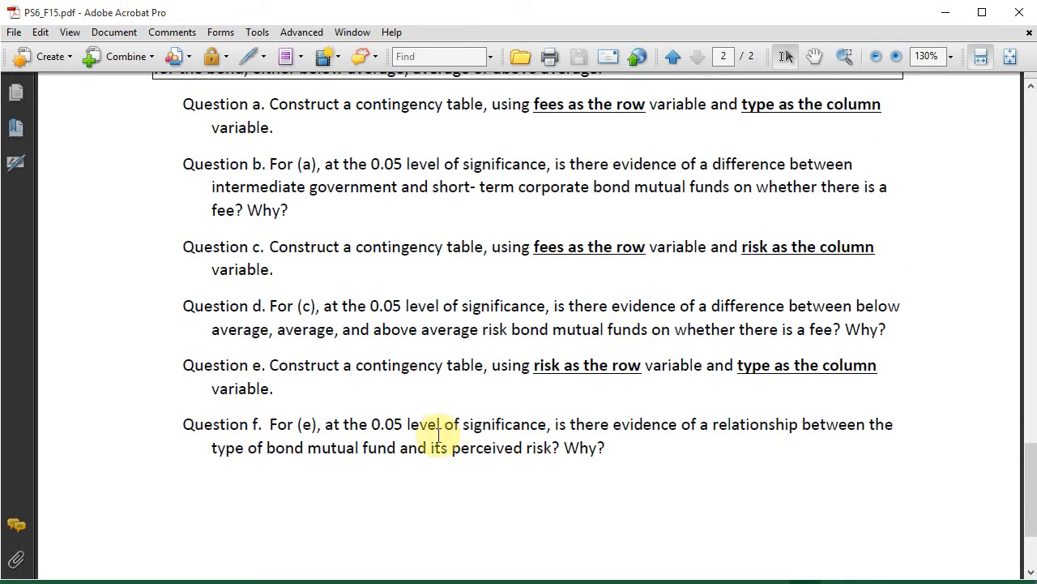
{"action": "scroll", "coordinate": [673, 373], "scroll_direction": "up", "scroll_amount": 3}
{"action": "left_click", "coordinate": [387, 227]}
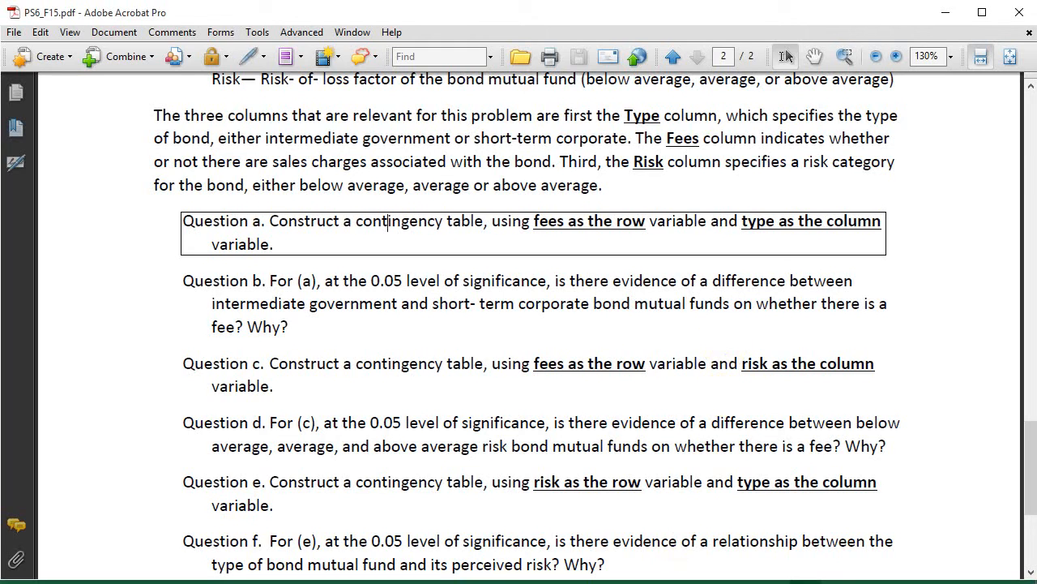
Switch to the Bond_Funds.xls workbook and autofit the widths of the Risk and Type columns
{"action": "key", "text": "alt+Tab"}
{"action": "left_click_drag", "start_coordinate": [872, 556], "coordinate": [1009, 556]}
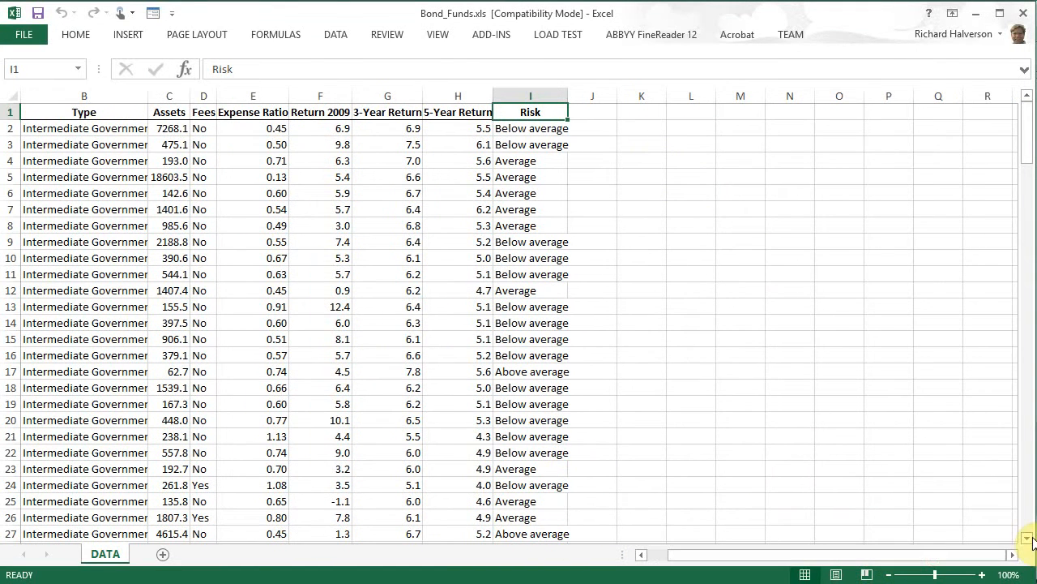
{"action": "double_click", "coordinate": [568, 95]}
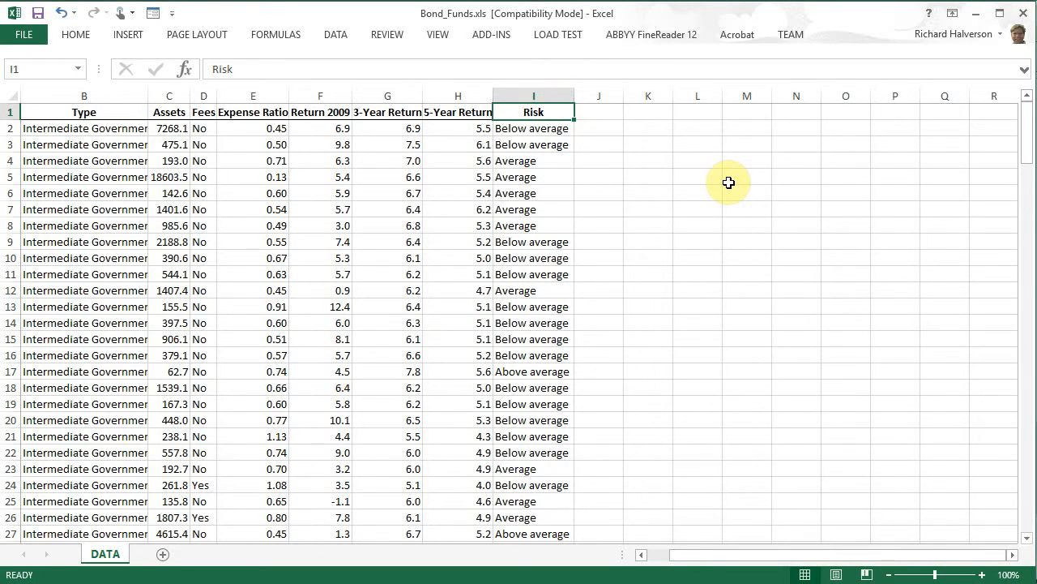
{"action": "double_click", "coordinate": [149, 95]}
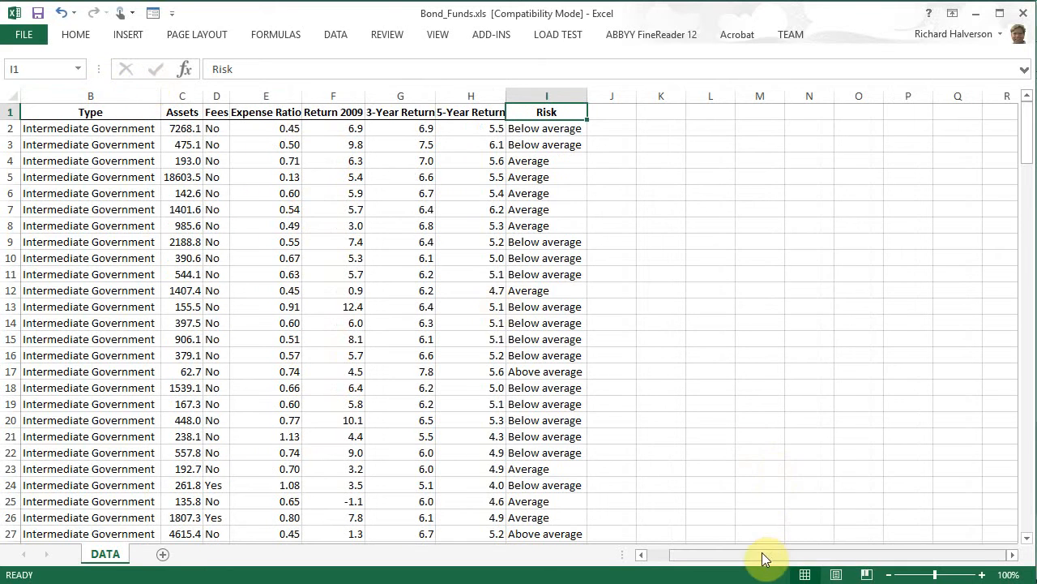
{"action": "left_click_drag", "start_coordinate": [762, 556], "coordinate": [694, 559]}
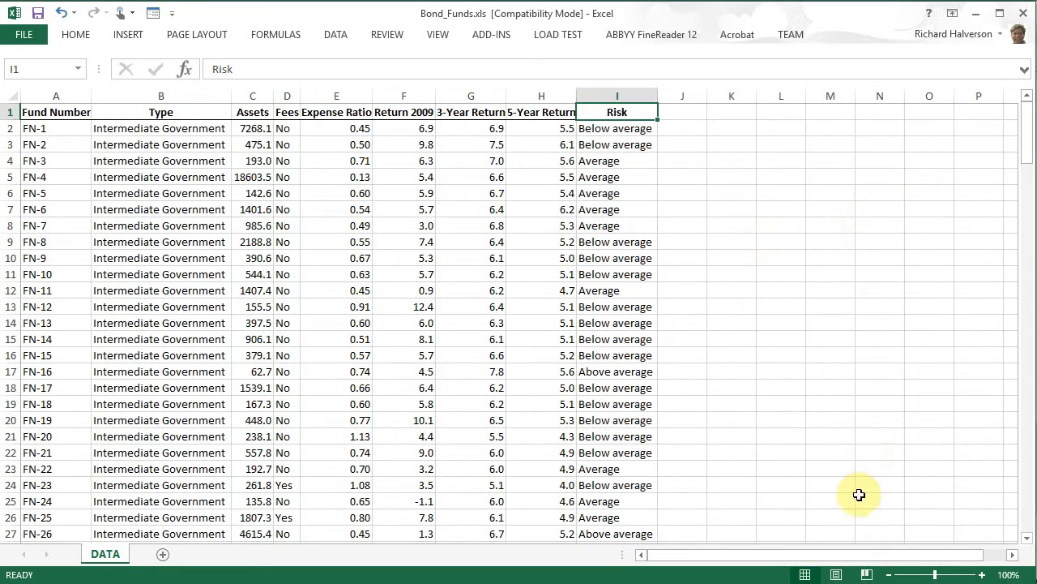
Start a PivotTable from the bond fund data and check the extent of its source range DATA!$A$1:$I$185
{"action": "left_click_drag", "start_coordinate": [862, 559], "coordinate": [917, 556]}
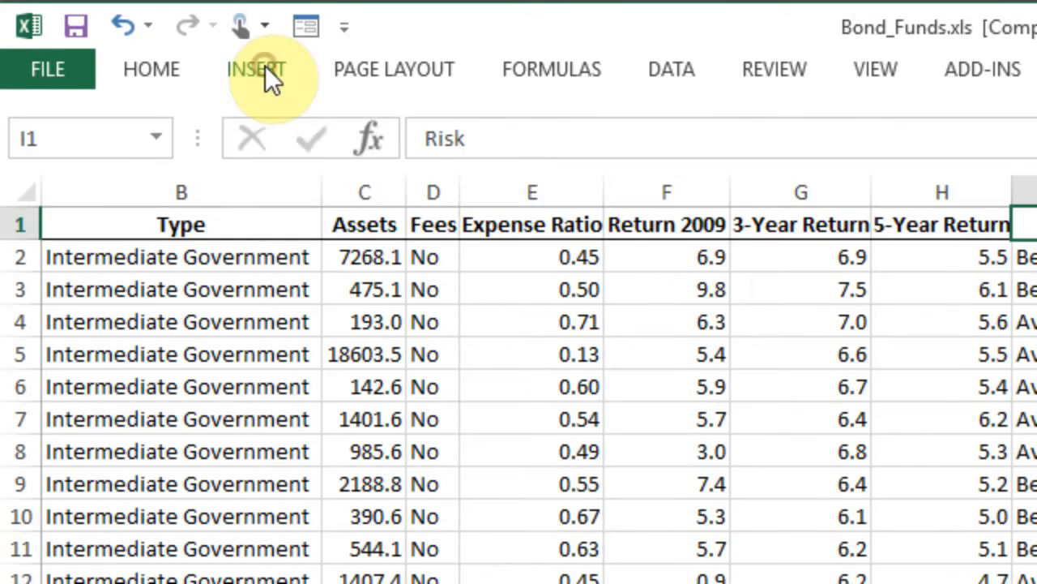
{"action": "left_click", "coordinate": [216, 59]}
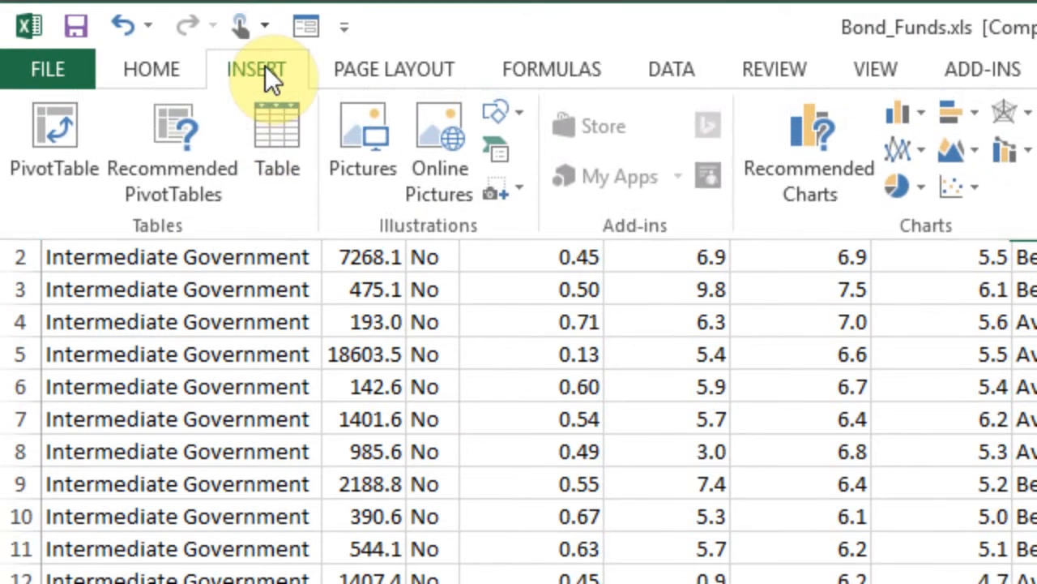
{"action": "left_click", "coordinate": [56, 132]}
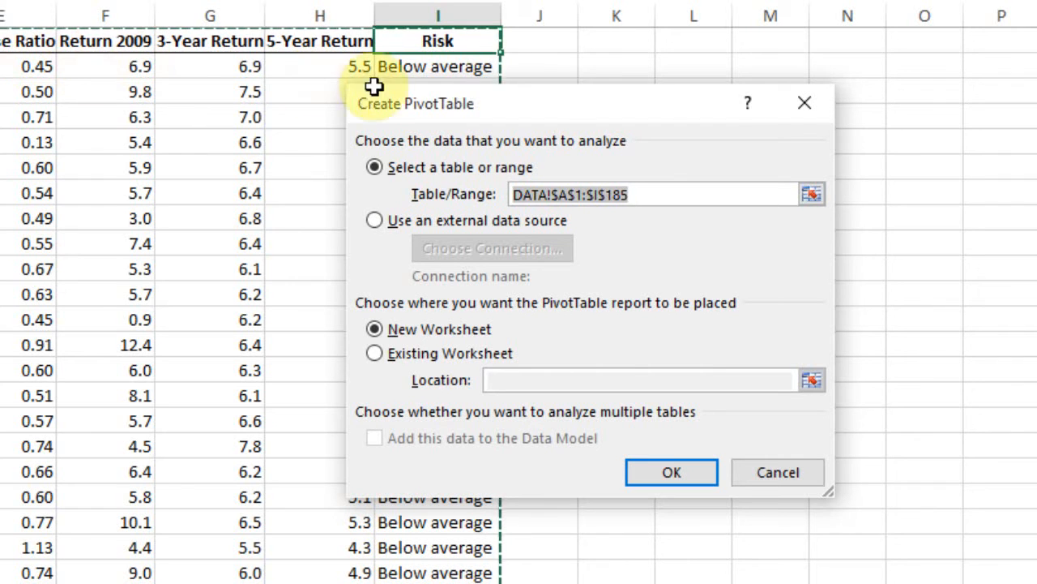
{"action": "mouse_move", "coordinate": [1036, 91]}
{"action": "left_mouse_down"}
{"action": "mouse_move", "coordinate": [1036, 497]}
{"action": "mouse_move", "coordinate": [1036, 91]}
{"action": "left_mouse_up"}
{"action": "left_click_drag", "start_coordinate": [16, 63], "coordinate": [742, 579]}
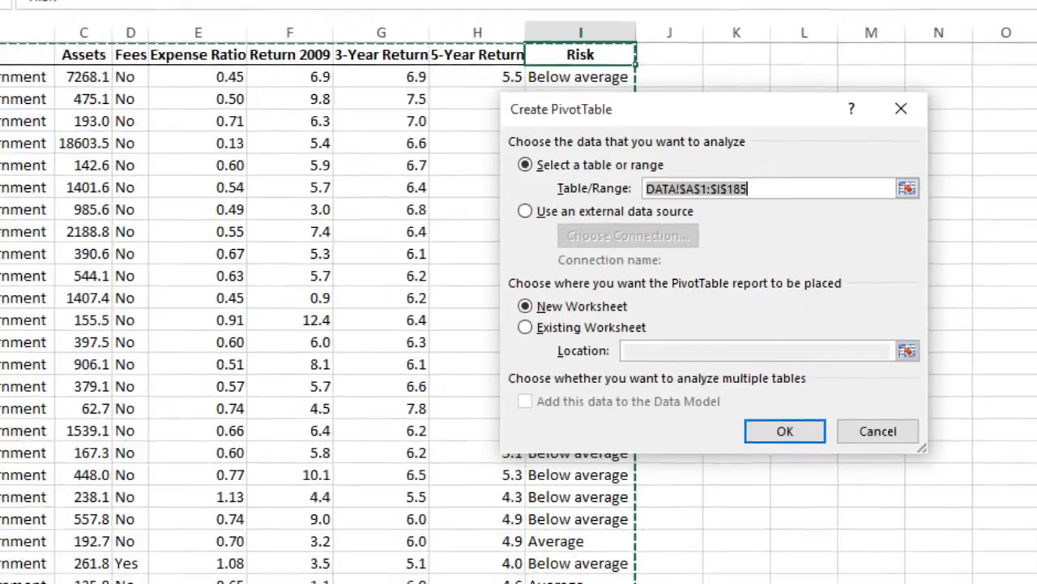
{"action": "left_click_drag", "start_coordinate": [676, 564], "coordinate": [676, 428]}
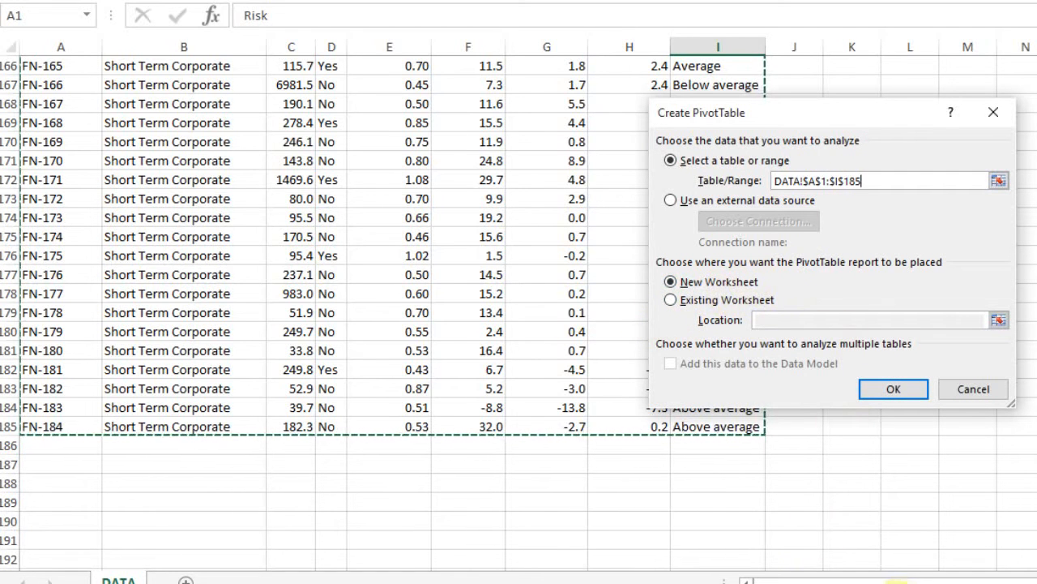
{"action": "left_click_drag", "start_coordinate": [899, 580], "coordinate": [908, 581]}
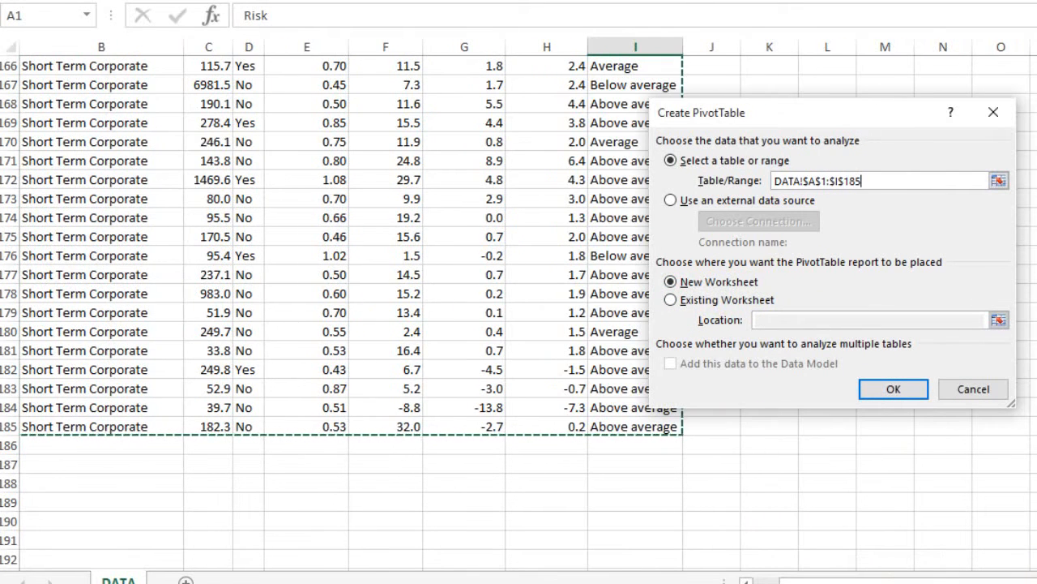
{"action": "left_click_drag", "start_coordinate": [1036, 519], "coordinate": [1036, 89]}
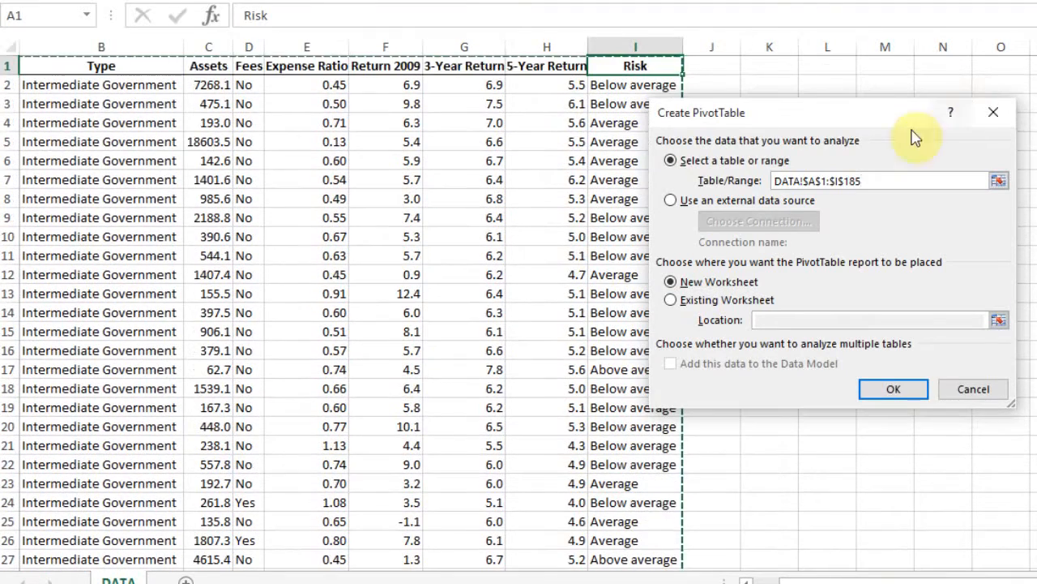
Try placing the PivotTable on the existing worksheet at DATA!$K$3, and undo its insertion
{"action": "left_click_drag", "start_coordinate": [864, 124], "coordinate": [999, 207]}
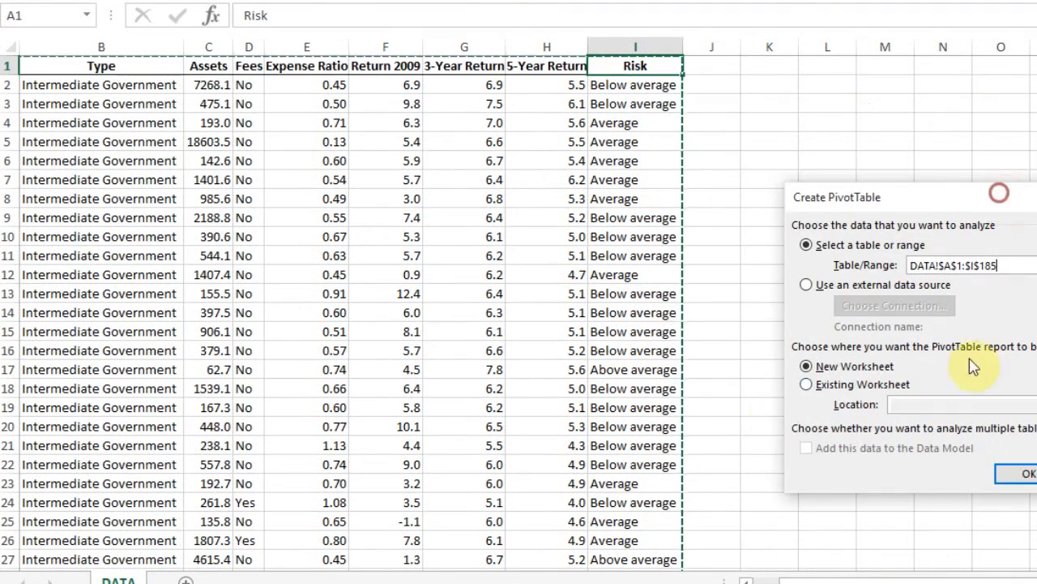
{"action": "left_click", "coordinate": [808, 388]}
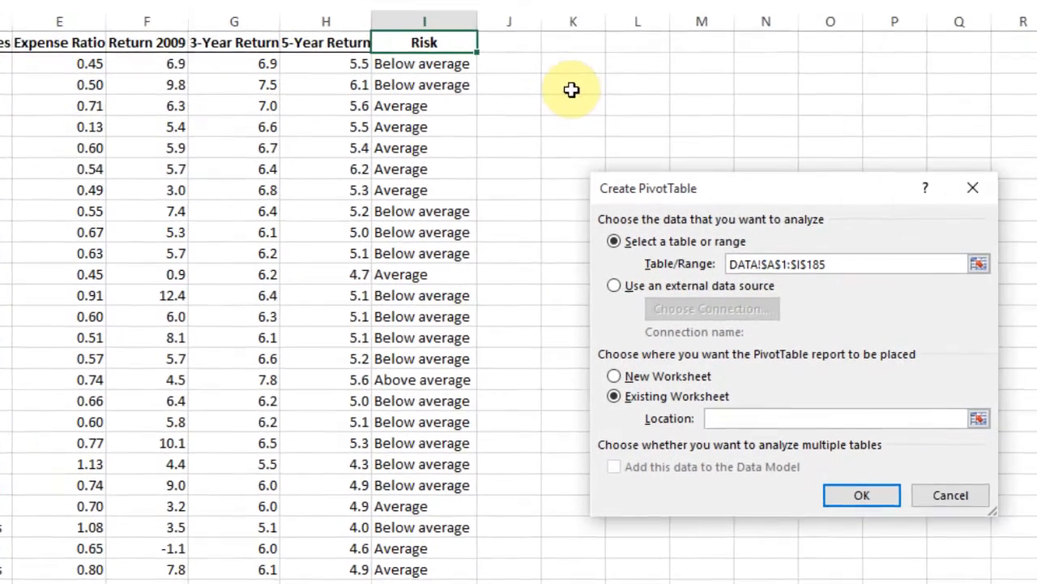
{"action": "left_click", "coordinate": [768, 108]}
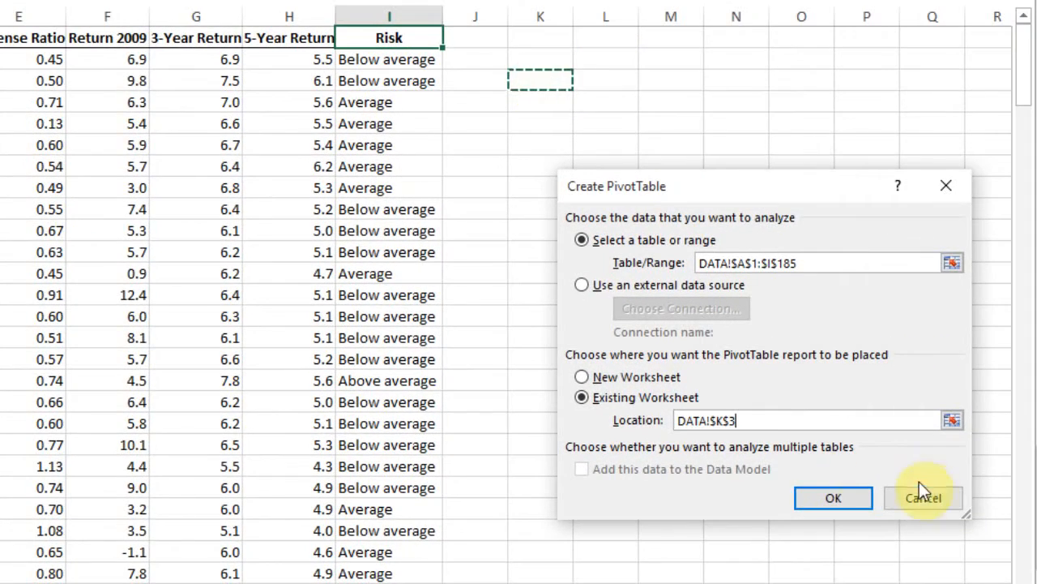
{"action": "left_click", "coordinate": [845, 497]}
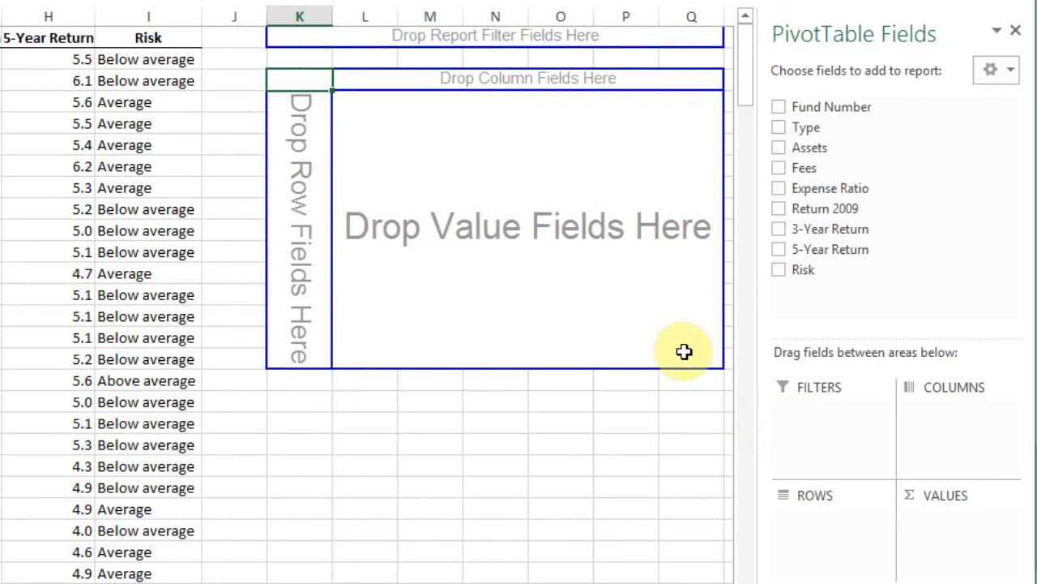
{"action": "left_click", "coordinate": [744, 14]}
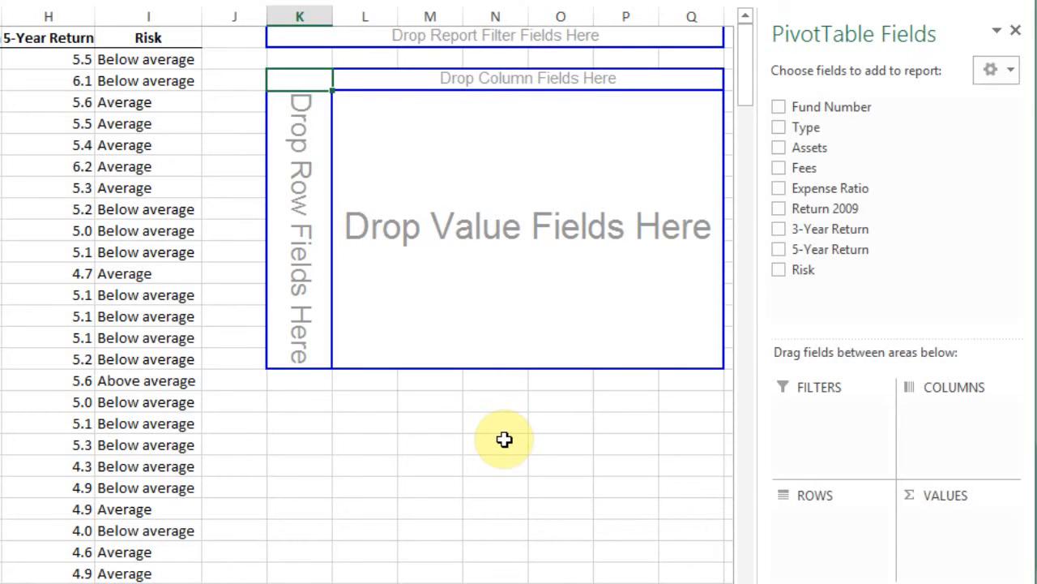
{"action": "key", "text": "ctrl+z"}
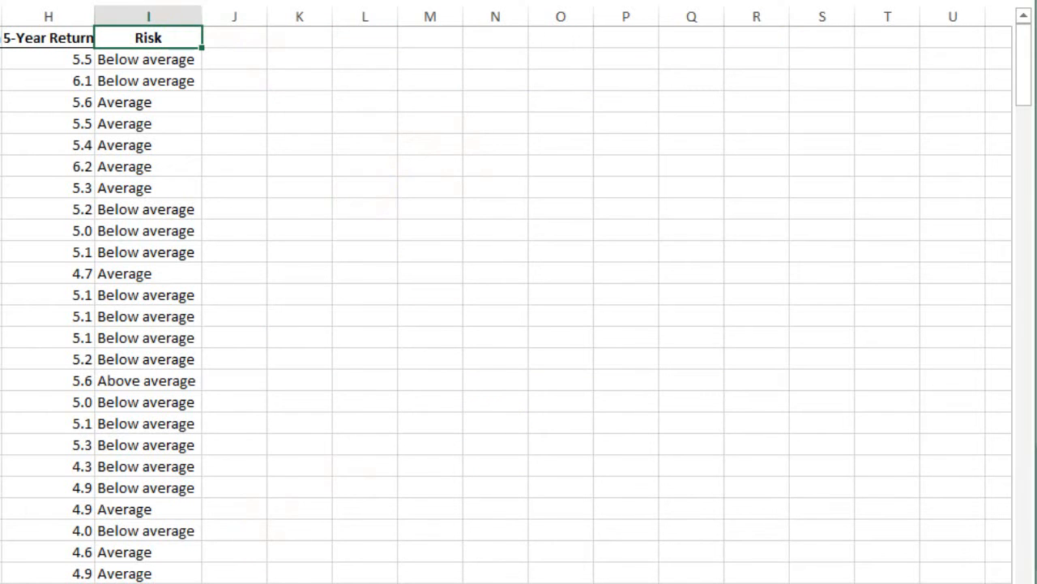
Insert a PivotTable from the range DATA!$A$1:$I$185 on the existing worksheet at cell K5
{"action": "key", "text": "alt+n"}
{"action": "key", "text": "v"}
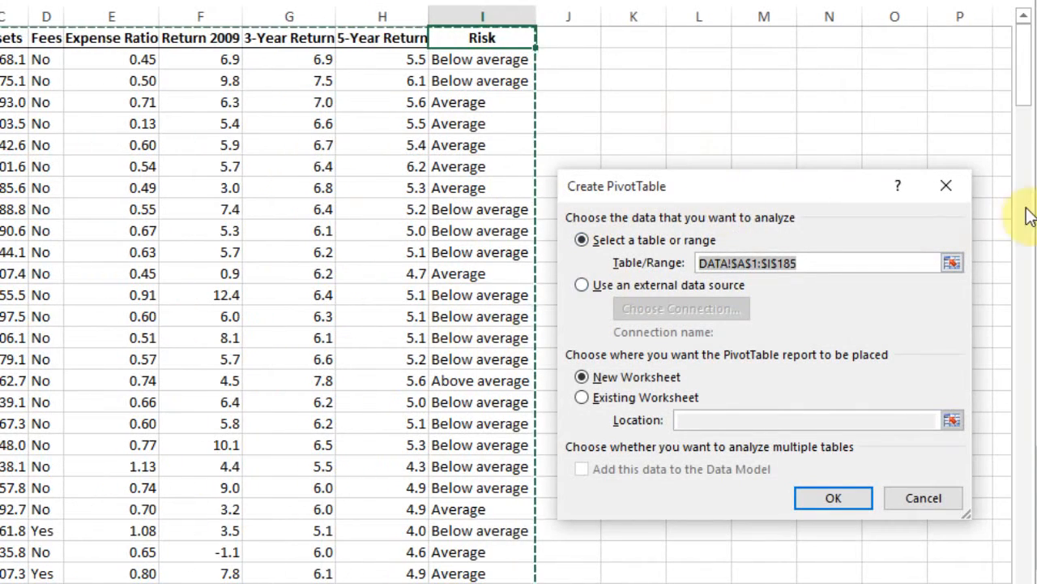
{"action": "left_click_drag", "start_coordinate": [1023, 81], "coordinate": [1013, 21]}
{"action": "left_click_drag", "start_coordinate": [780, 188], "coordinate": [836, 265]}
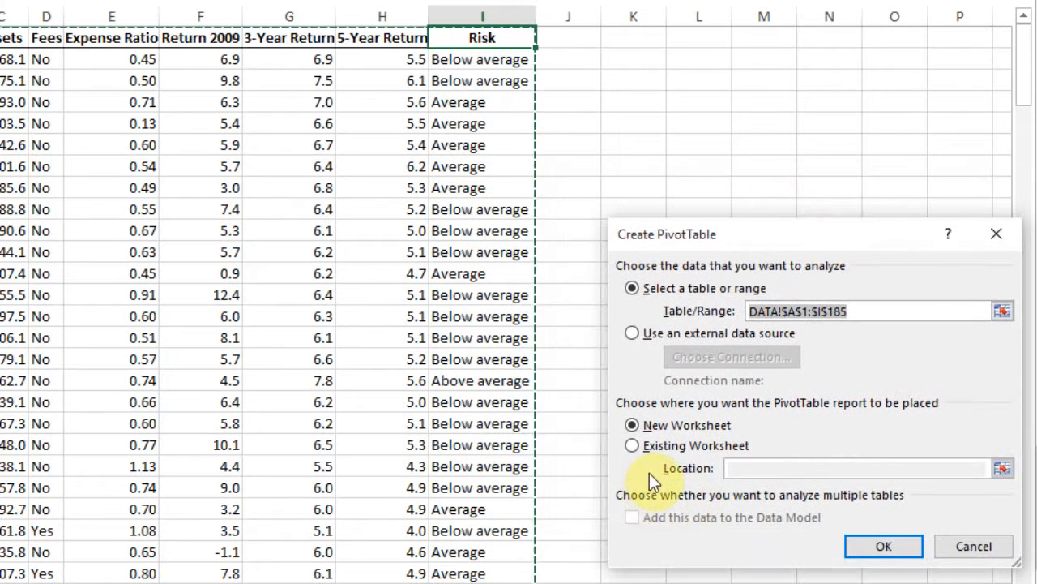
{"action": "left_click", "coordinate": [631, 446]}
{"action": "left_click", "coordinate": [792, 470]}
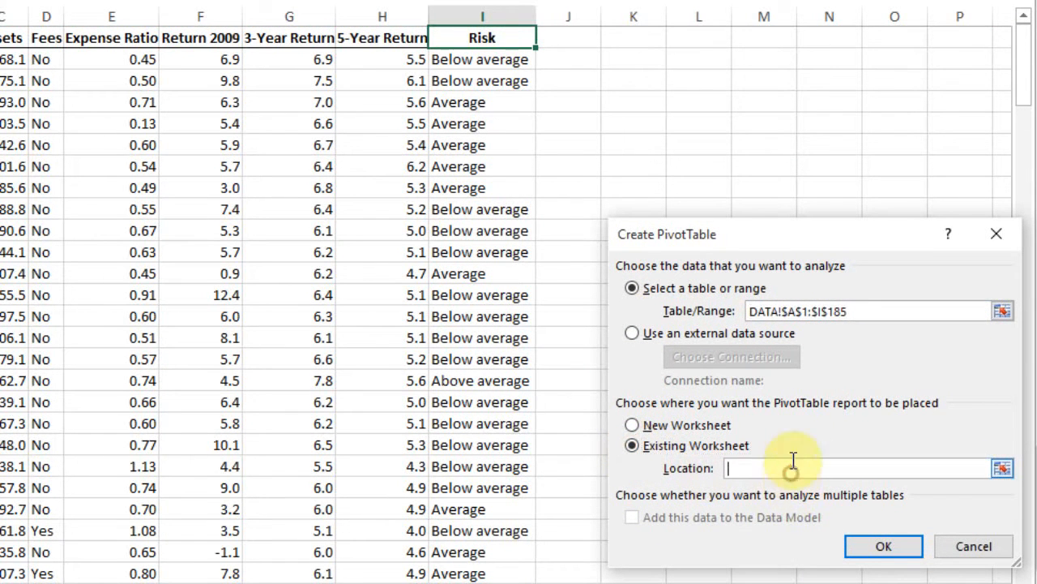
{"action": "left_click", "coordinate": [639, 125]}
{"action": "left_click", "coordinate": [896, 546]}
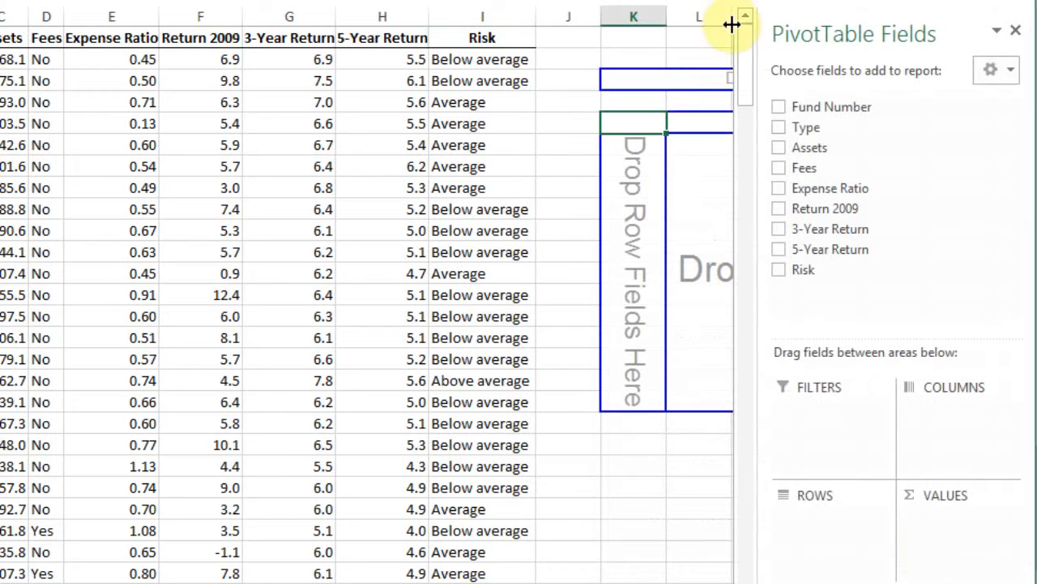
Lay out the PivotTable with Fees as rows, Type as columns and the count of Type as values
{"action": "scroll", "coordinate": [366, 292], "scroll_direction": "right", "scroll_amount": 4}
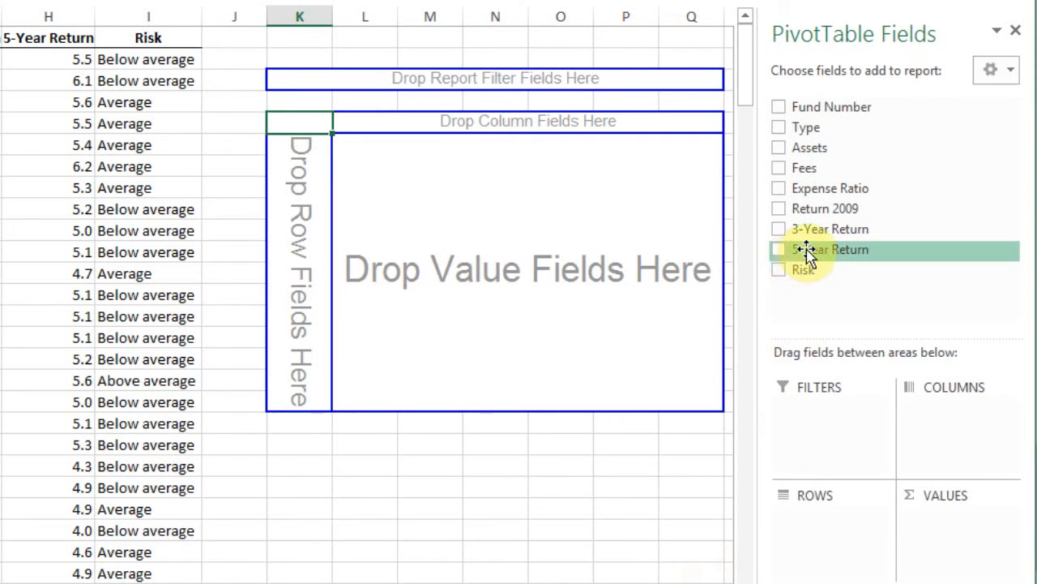
{"action": "left_click", "coordinate": [778, 168]}
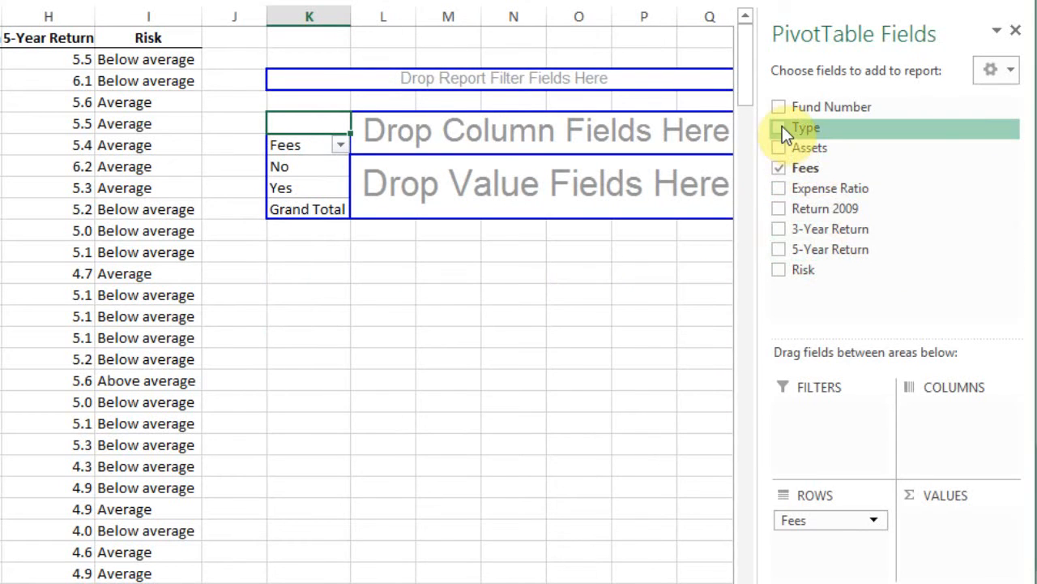
{"action": "left_click", "coordinate": [780, 128]}
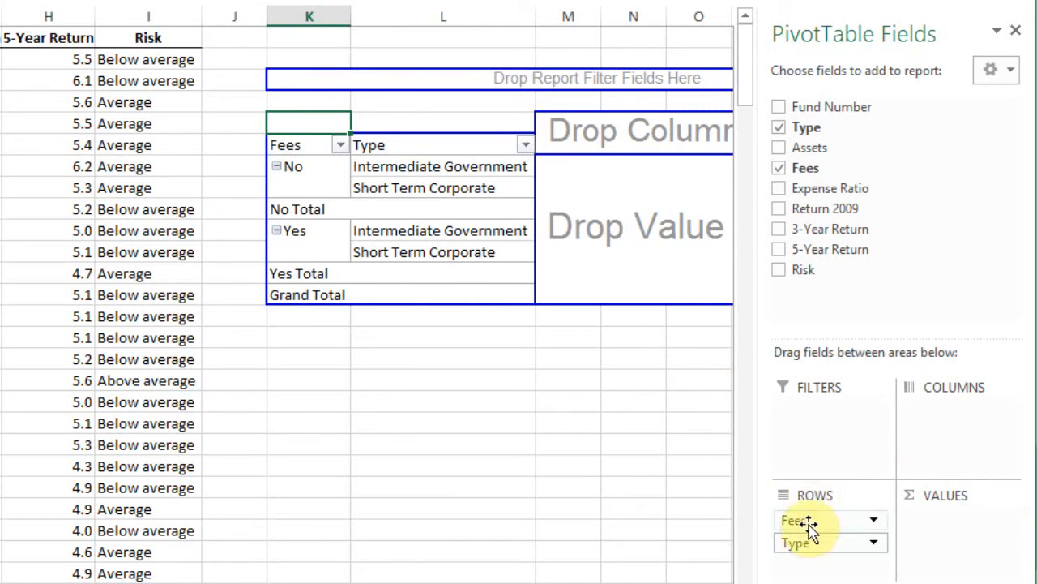
{"action": "left_click_drag", "start_coordinate": [808, 551], "coordinate": [944, 418]}
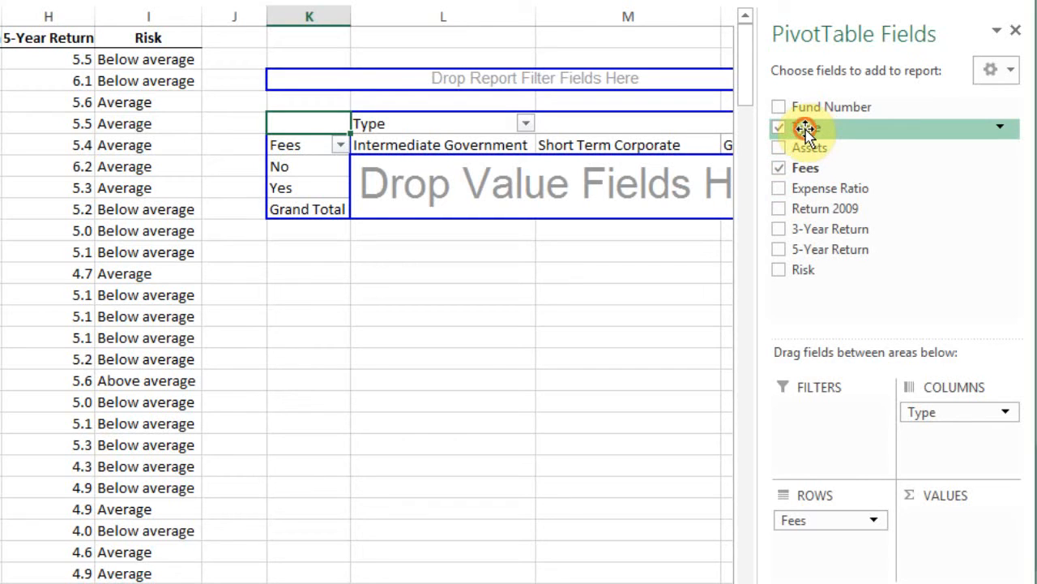
{"action": "left_click_drag", "start_coordinate": [806, 132], "coordinate": [940, 524]}
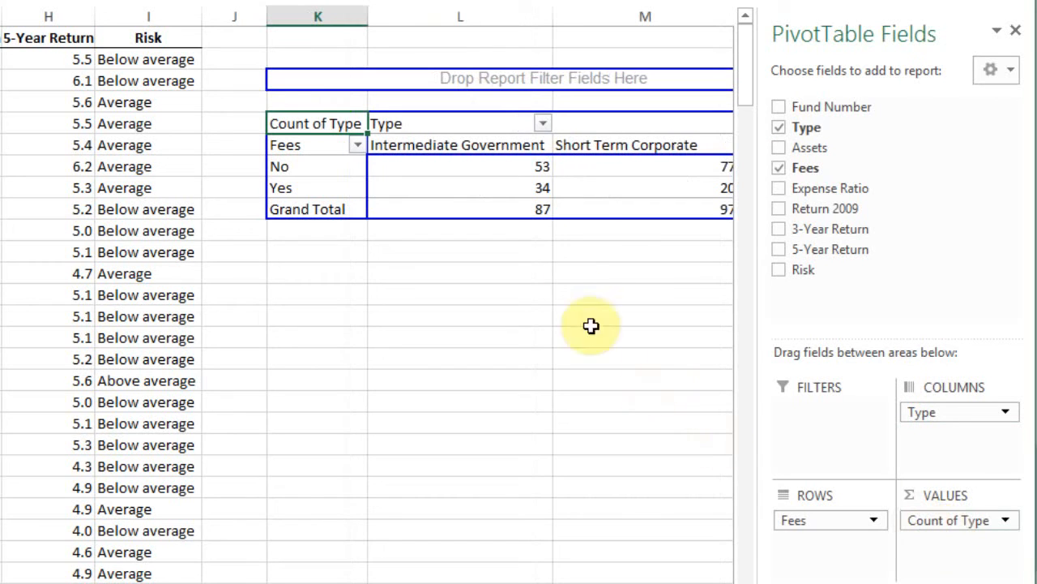
Examine the PivotTable's No and Yes fee counts for the Intermediate Government and Short Term Corporate columns
{"action": "scroll", "coordinate": [519, 341], "scroll_direction": "right", "scroll_amount": 3}
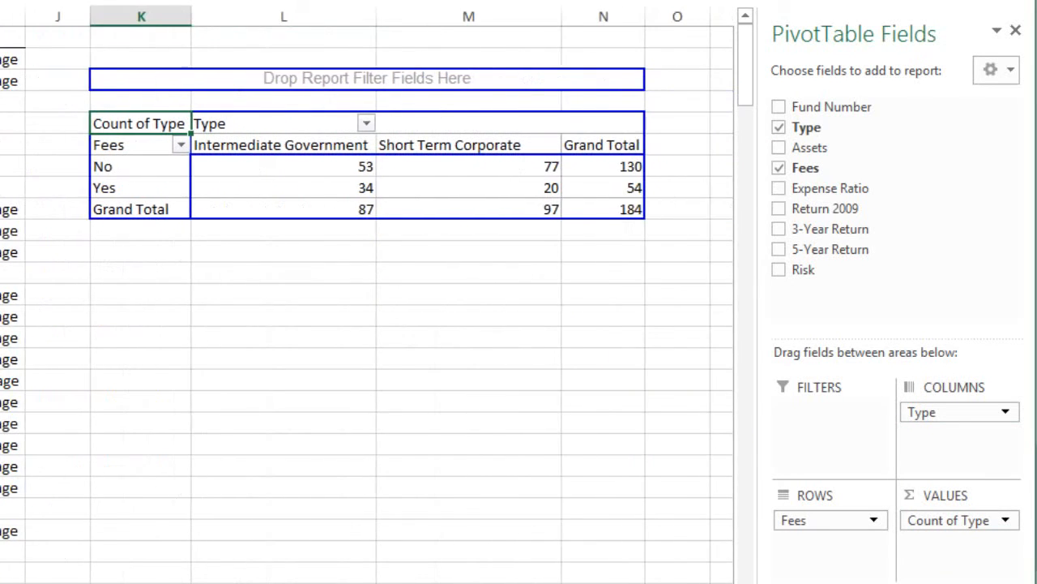
{"action": "mouse_move", "coordinate": [347, 194]}
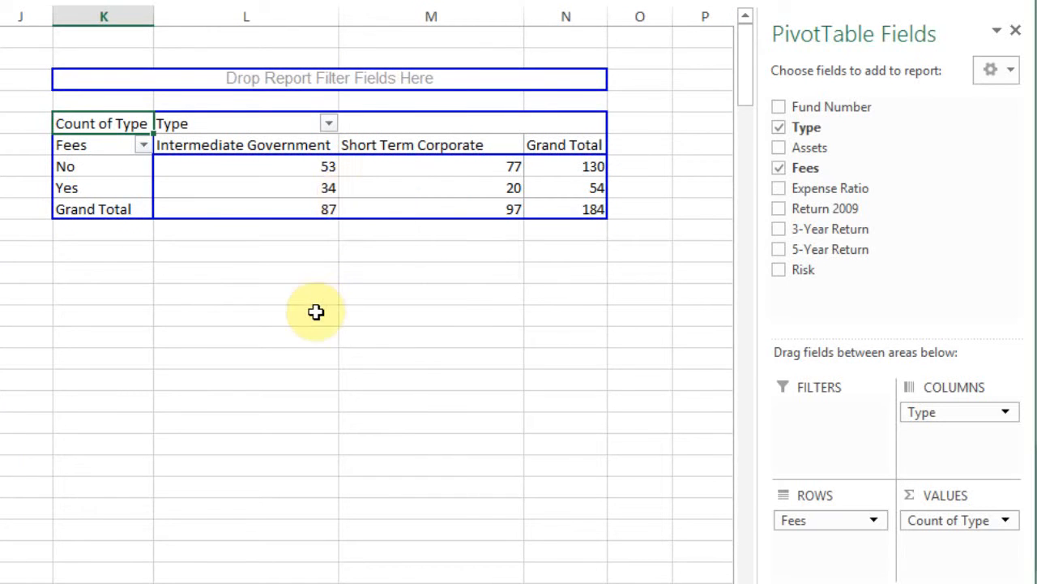
{"action": "mouse_move", "coordinate": [310, 163]}
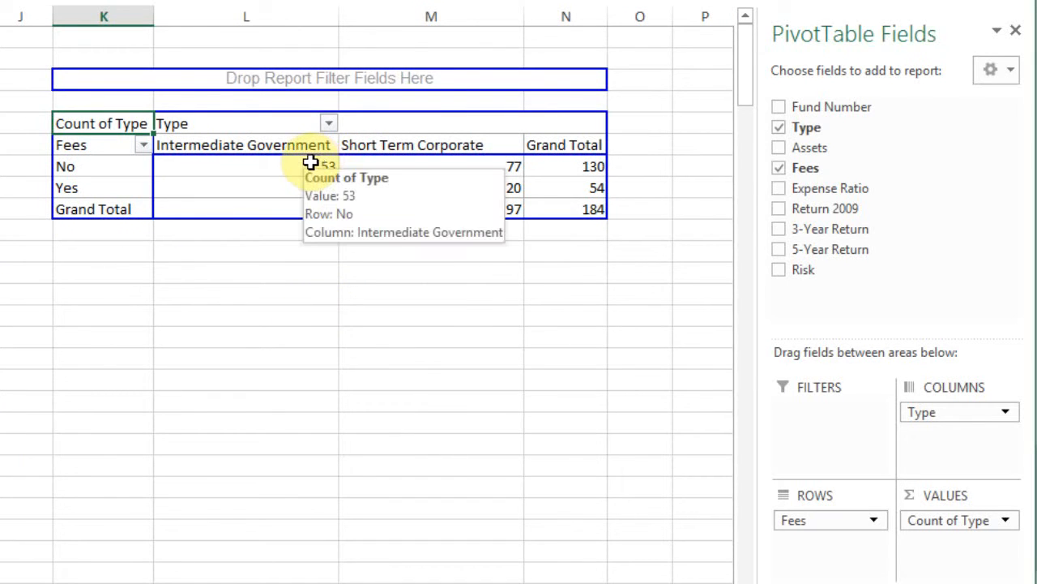
{"action": "left_click", "coordinate": [303, 163]}
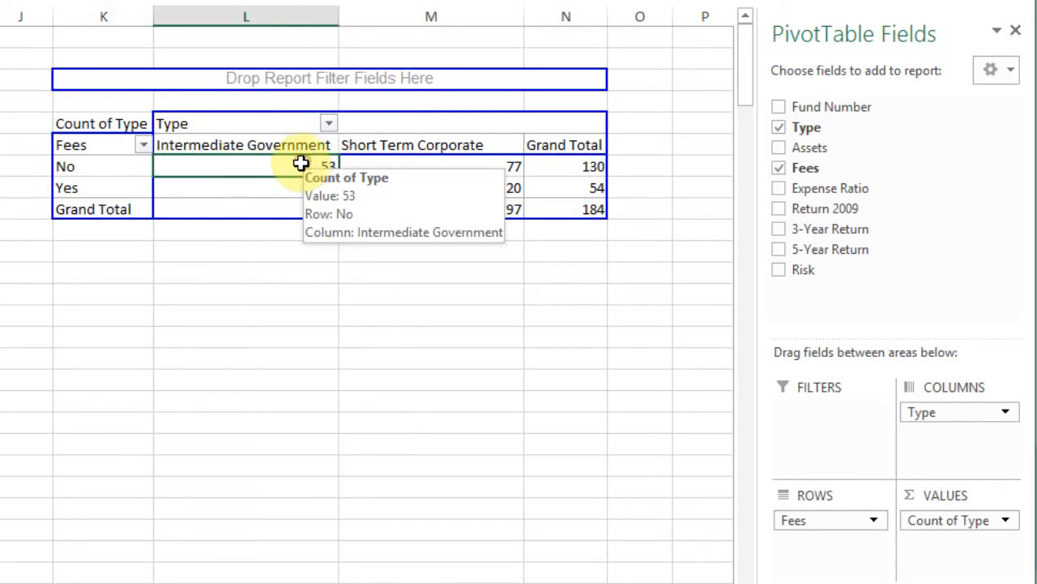
{"action": "left_click", "coordinate": [235, 144]}
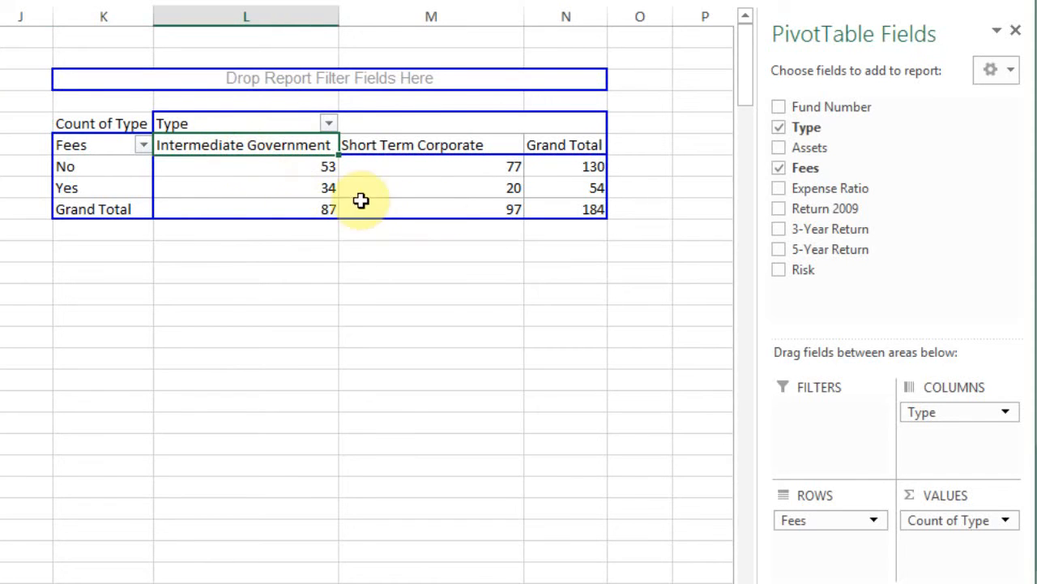
{"action": "left_click", "coordinate": [93, 165]}
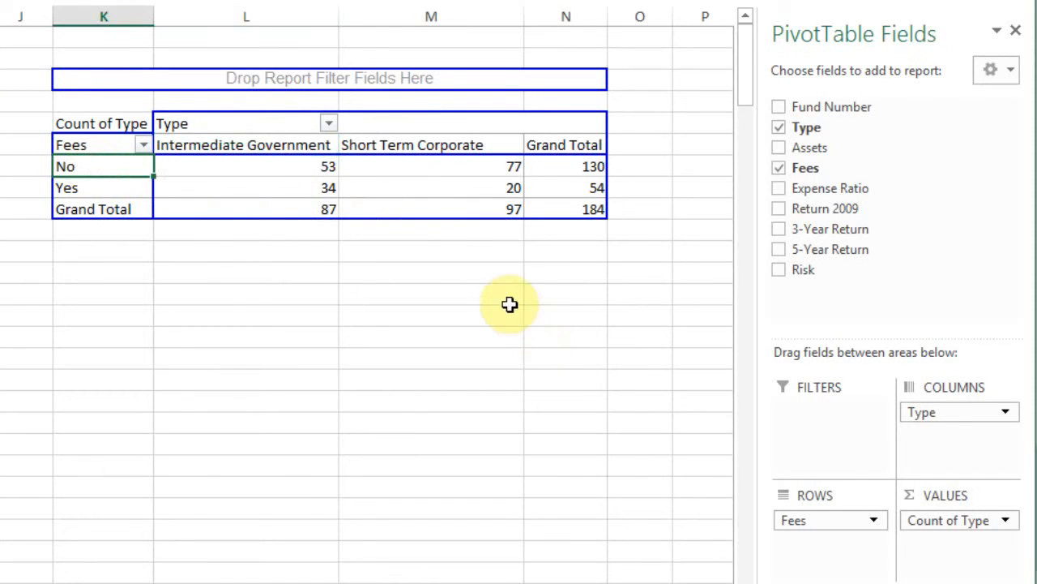
{"action": "left_click", "coordinate": [464, 188]}
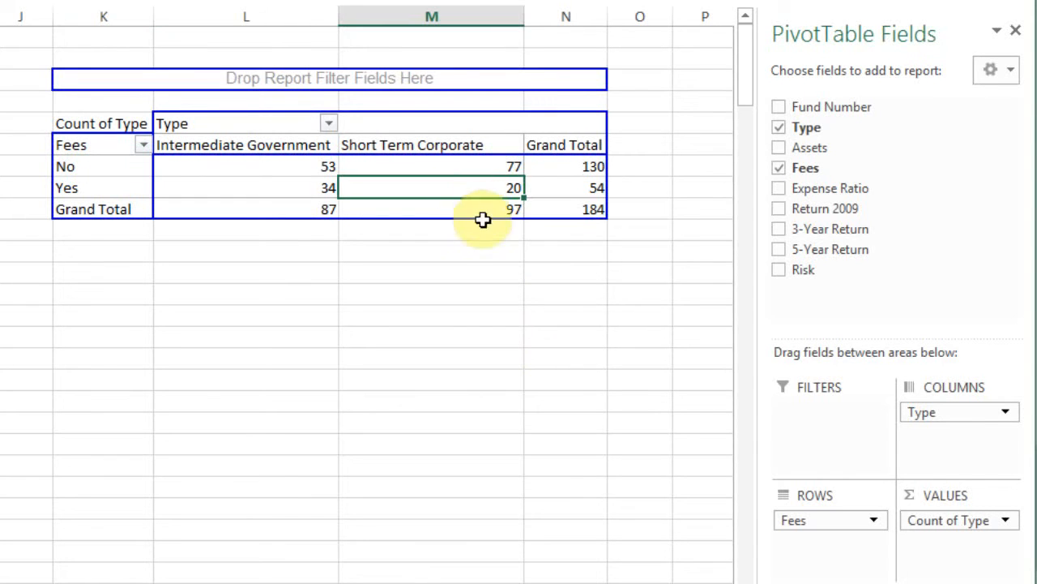
{"action": "left_click", "coordinate": [454, 146]}
{"action": "mouse_move", "coordinate": [489, 199]}
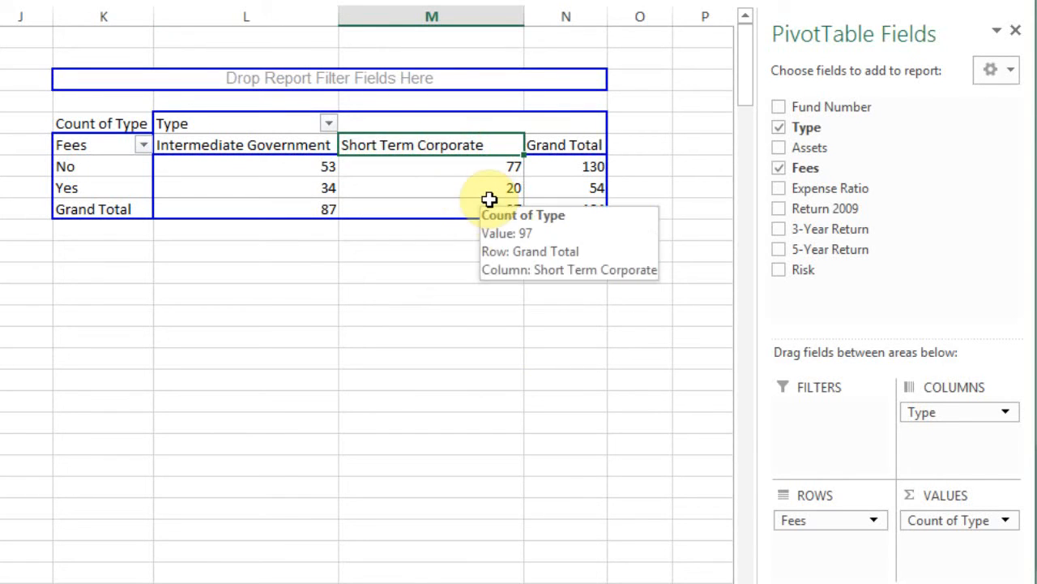
{"action": "left_click", "coordinate": [77, 188]}
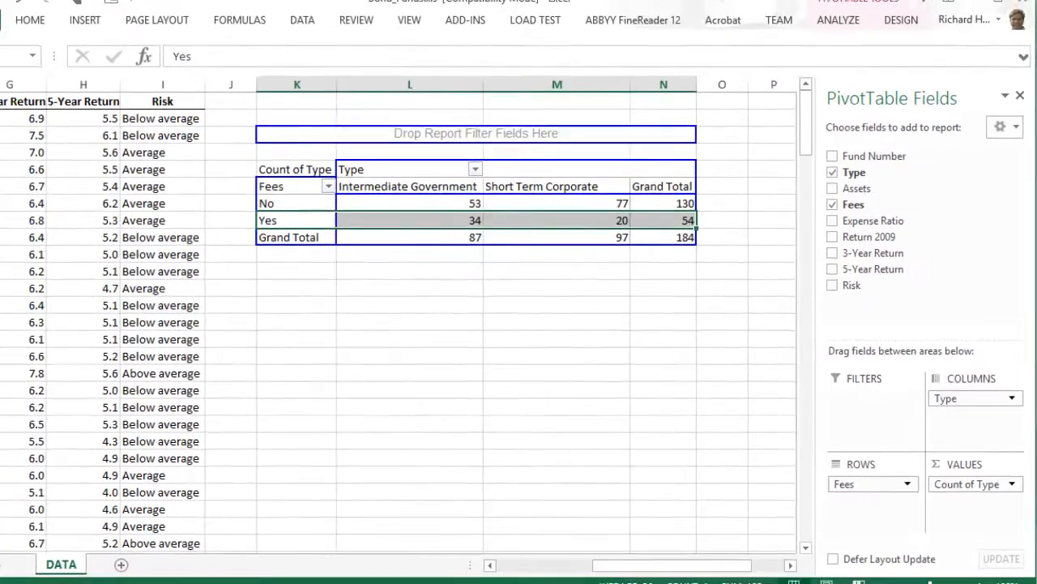
Switch to PS6_F15.pdf to read Question b, and return to the Bond_Funds.xls workbook outside the PivotTable
{"action": "left_click", "coordinate": [523, 583]}
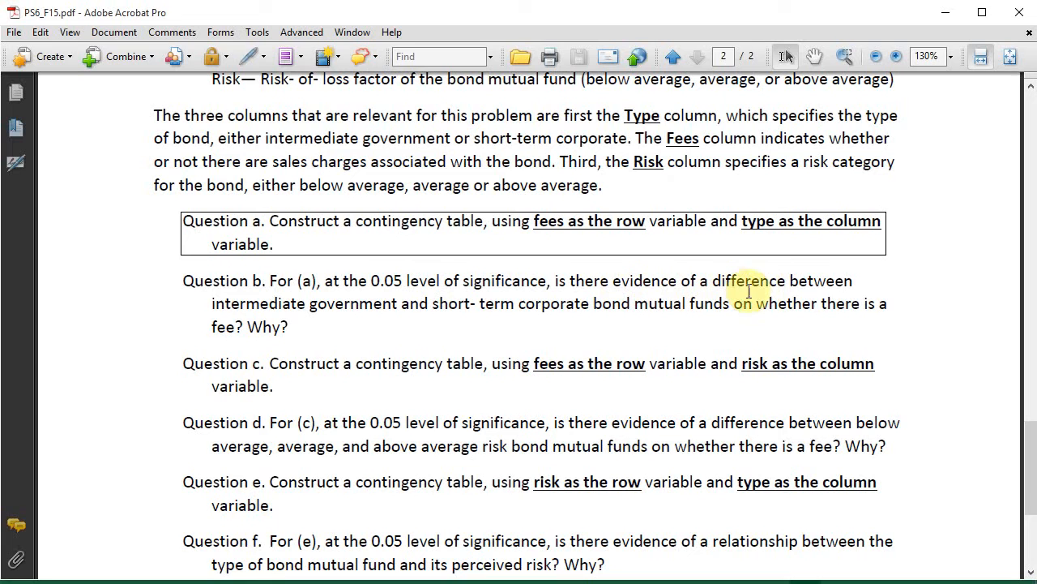
{"action": "left_click", "coordinate": [399, 282]}
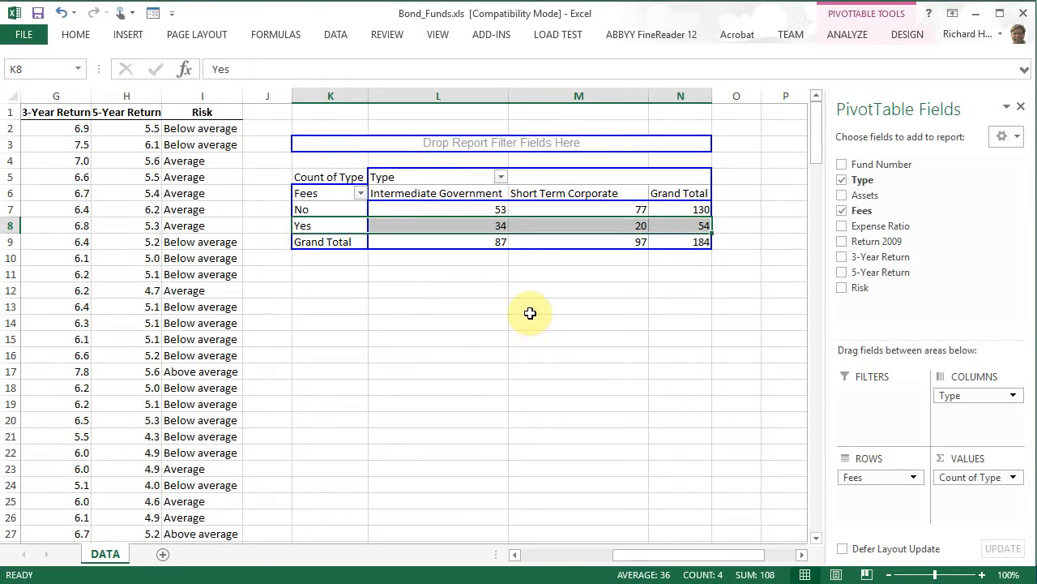
{"action": "left_click", "coordinate": [530, 312]}
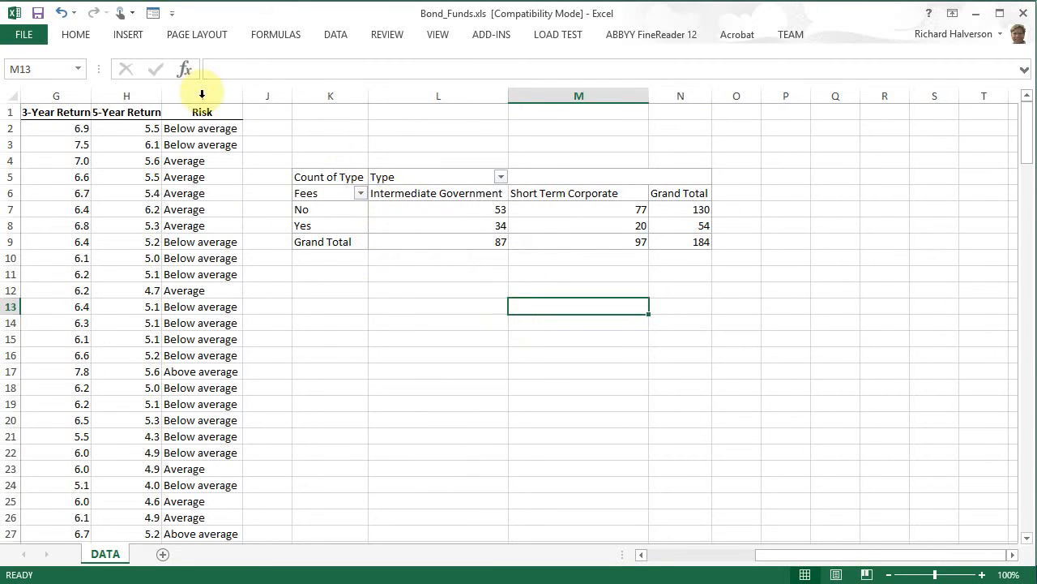
Run PHStat's Chi-Square Test for Differences in Two Proportions at the 0.05 significance level, titled "Fees - Type"
{"action": "left_click", "coordinate": [491, 37]}
{"action": "left_click", "coordinate": [44, 57]}
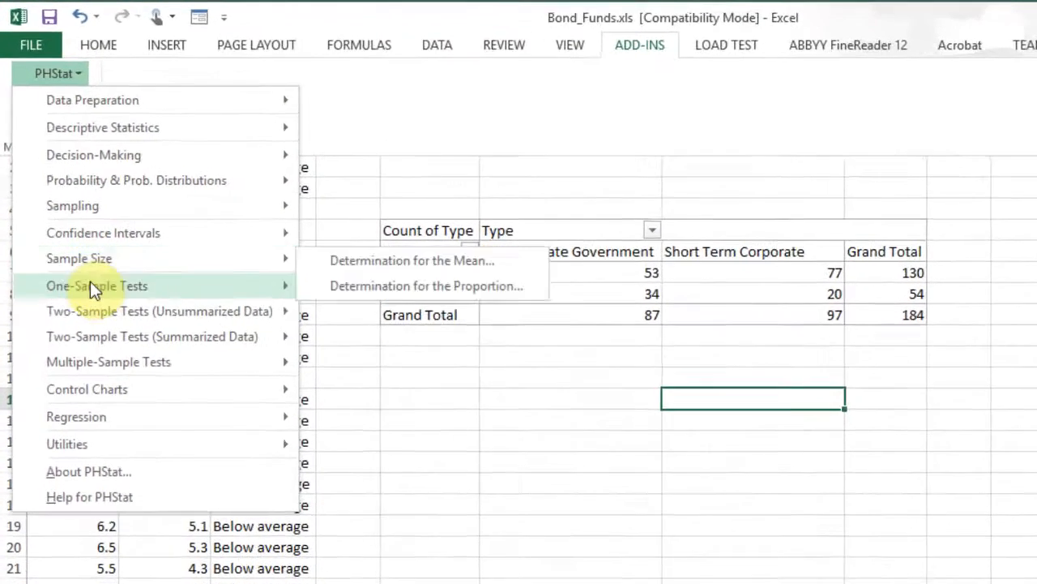
{"action": "mouse_move", "coordinate": [91, 287]}
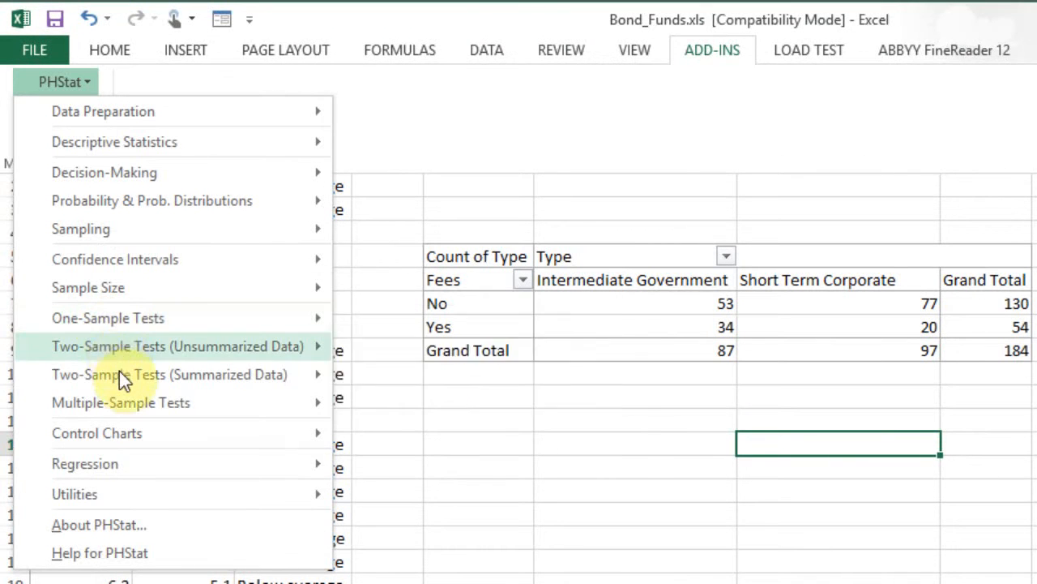
{"action": "mouse_move", "coordinate": [122, 375]}
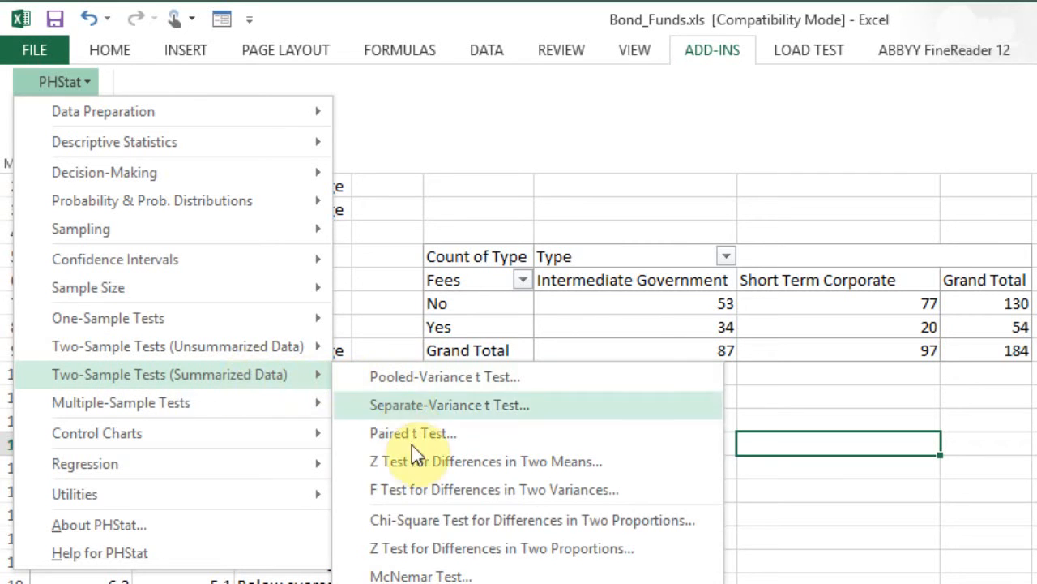
{"action": "left_click", "coordinate": [430, 522]}
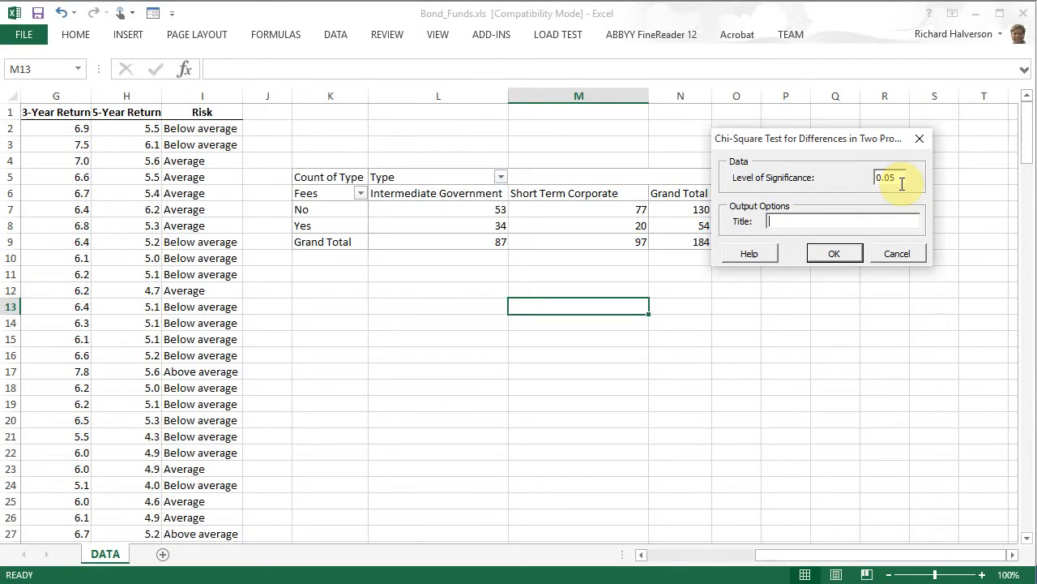
{"action": "type", "text": "Fees - Type"}
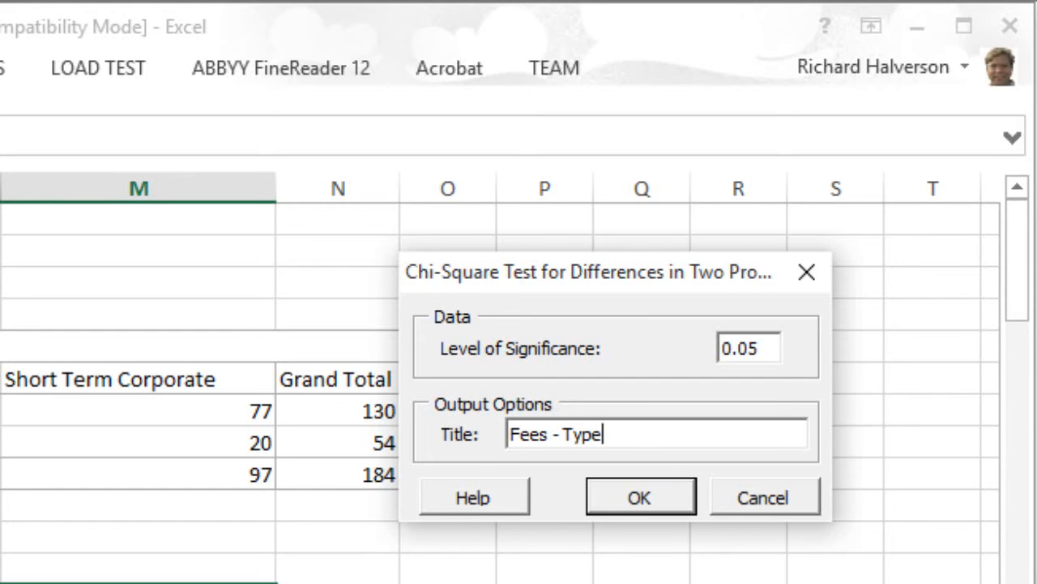
{"action": "left_click", "coordinate": [626, 489]}
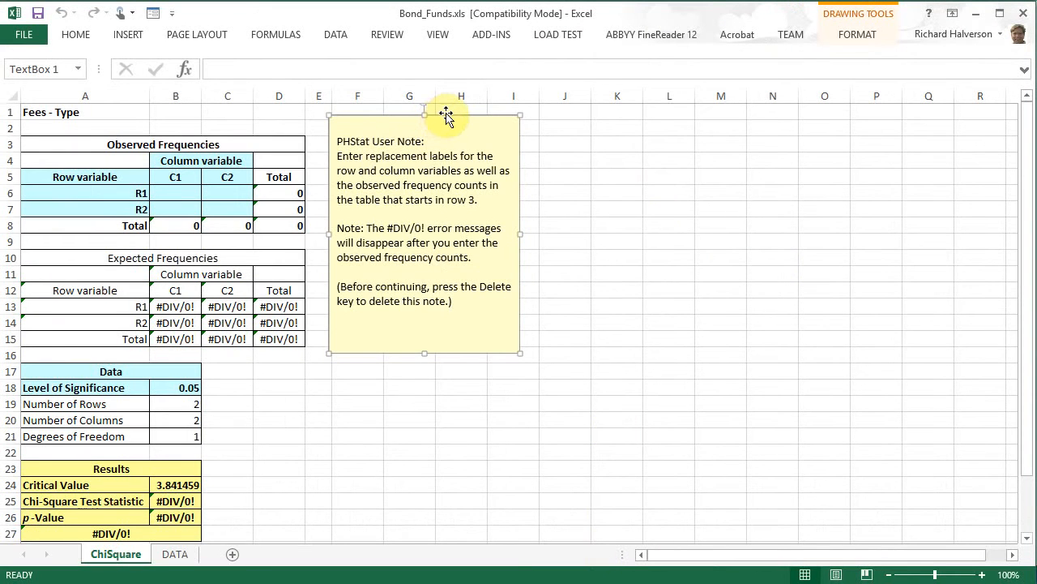
Move the PHStat user note clear of the calculations and check the label and count cells of the observed frequencies table
{"action": "left_click_drag", "start_coordinate": [445, 114], "coordinate": [639, 130]}
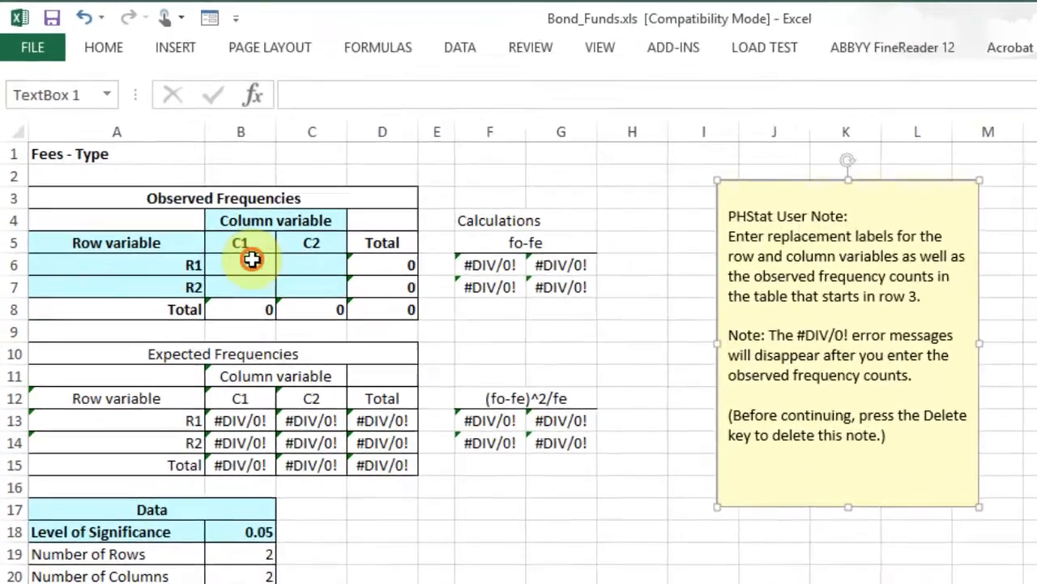
{"action": "left_click", "coordinate": [183, 192]}
{"action": "left_click", "coordinate": [183, 179]}
{"action": "left_click", "coordinate": [221, 173]}
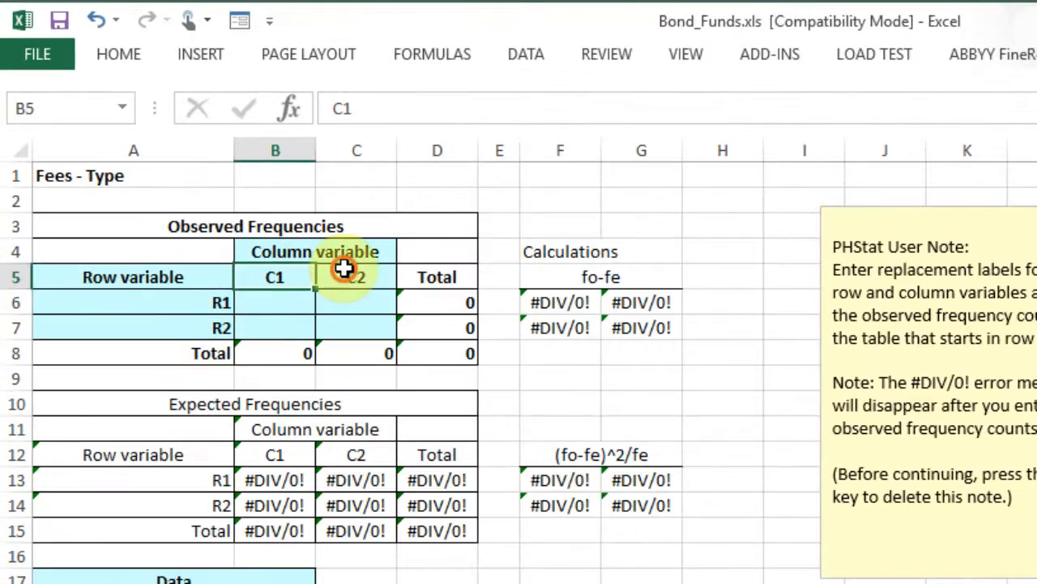
{"action": "left_click", "coordinate": [354, 306]}
{"action": "left_click", "coordinate": [287, 306]}
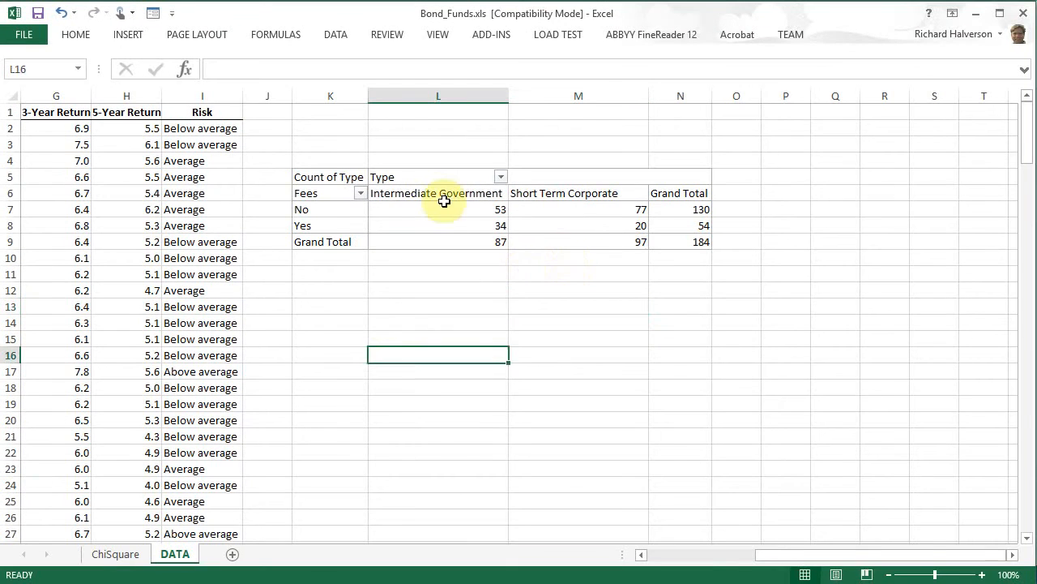
Copy the PivotTable's type labels and No/Yes counts as values into ChiSquare's observed frequencies from B5, and fit columns B and C to their contents
{"action": "left_click_drag", "start_coordinate": [446, 193], "coordinate": [522, 227]}
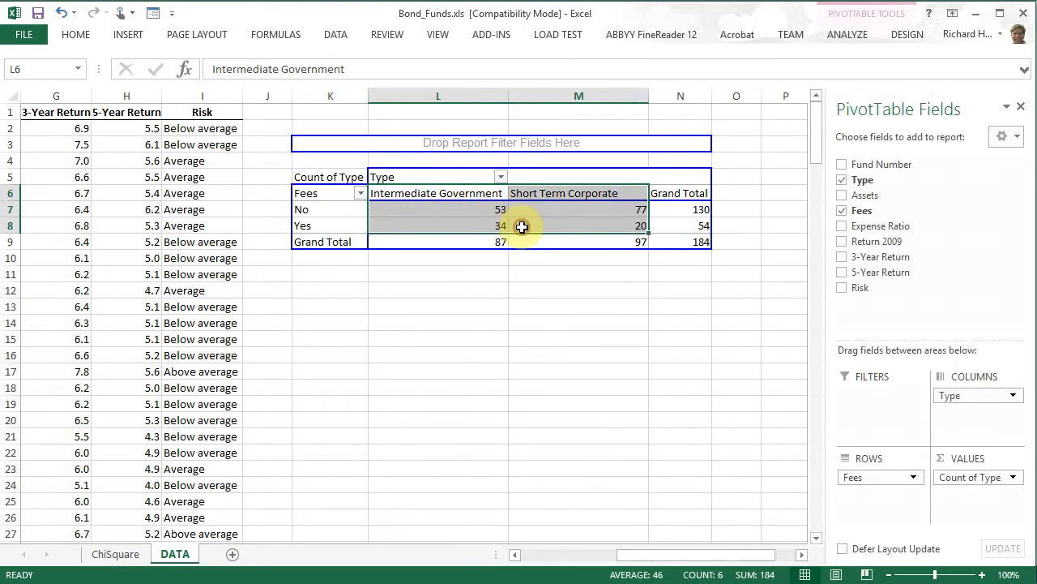
{"action": "right_click", "coordinate": [482, 223]}
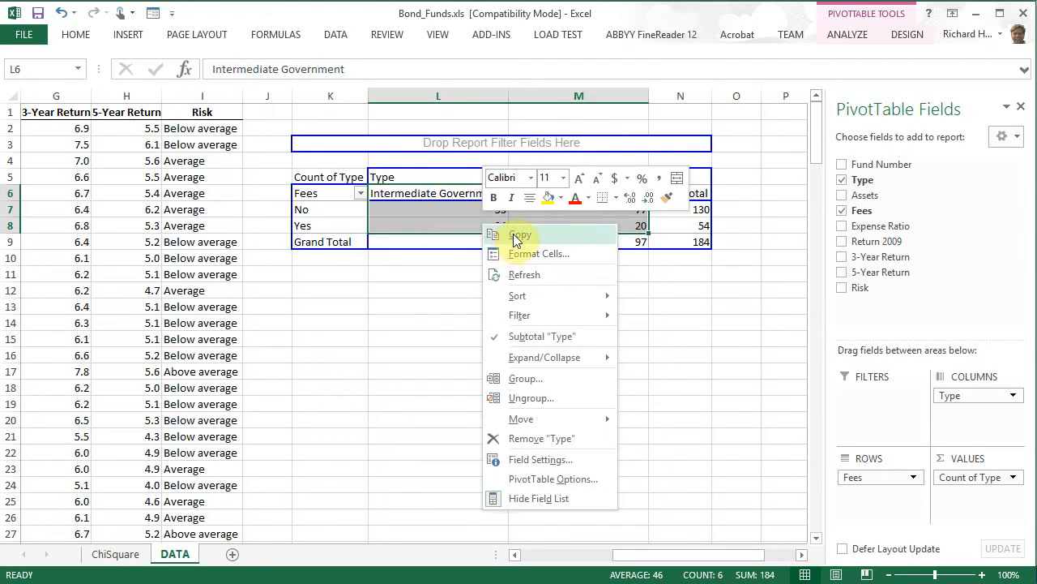
{"action": "left_click", "coordinate": [517, 235]}
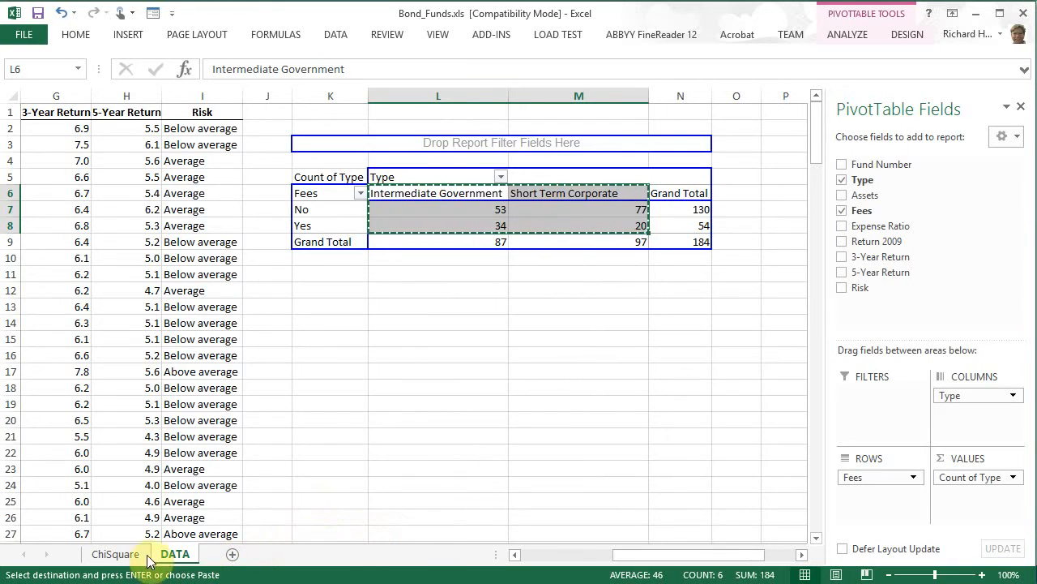
{"action": "left_click", "coordinate": [112, 554]}
{"action": "left_click", "coordinate": [179, 180]}
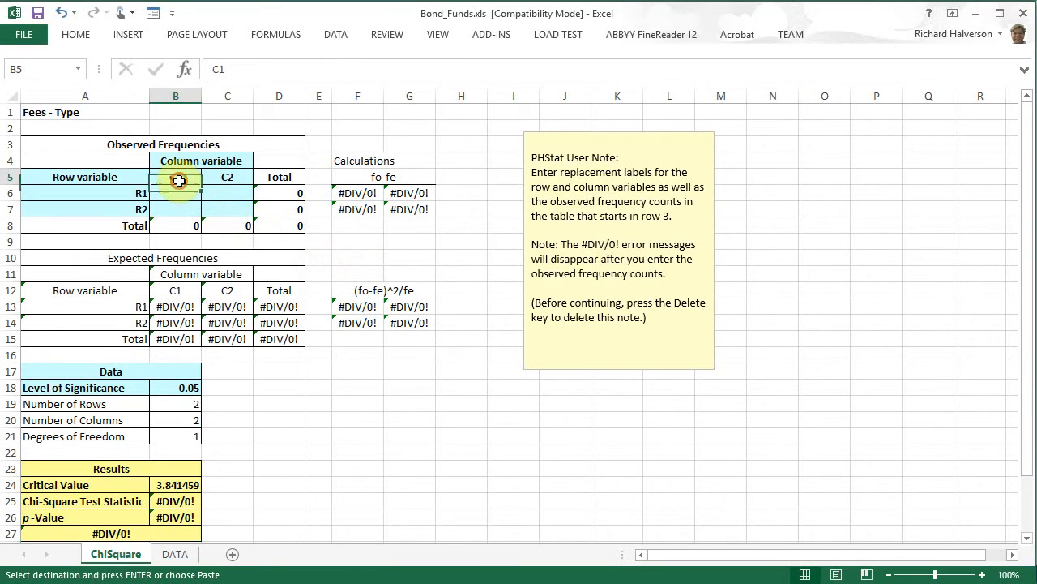
{"action": "right_click", "coordinate": [179, 179]}
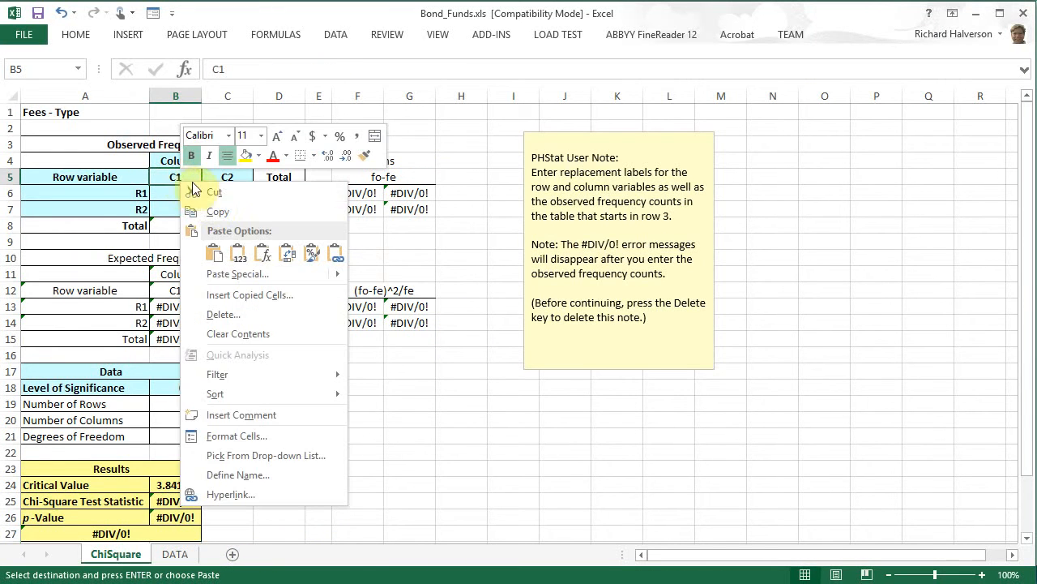
{"action": "left_click", "coordinate": [237, 252]}
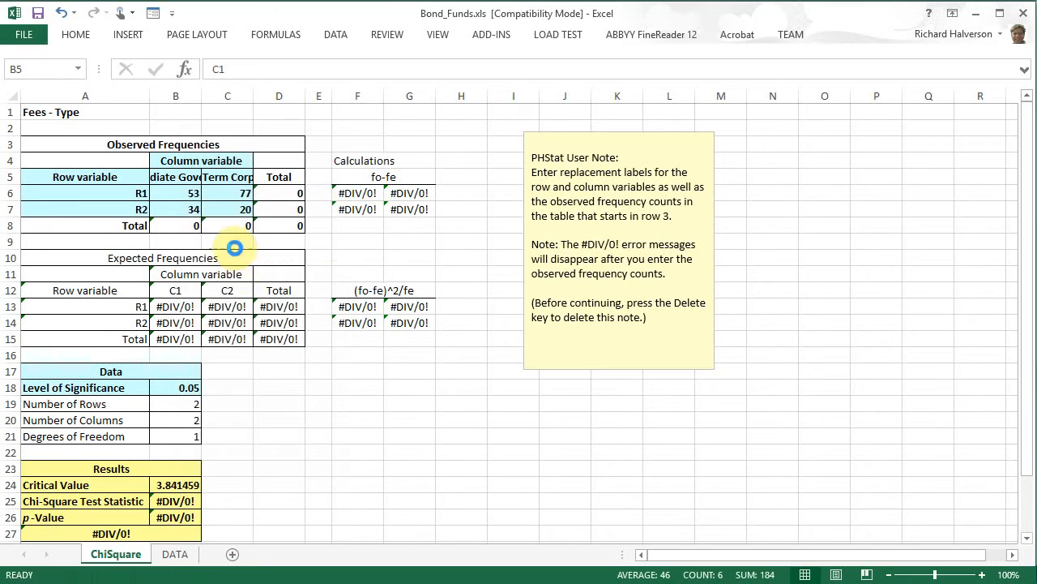
{"action": "double_click", "coordinate": [202, 94]}
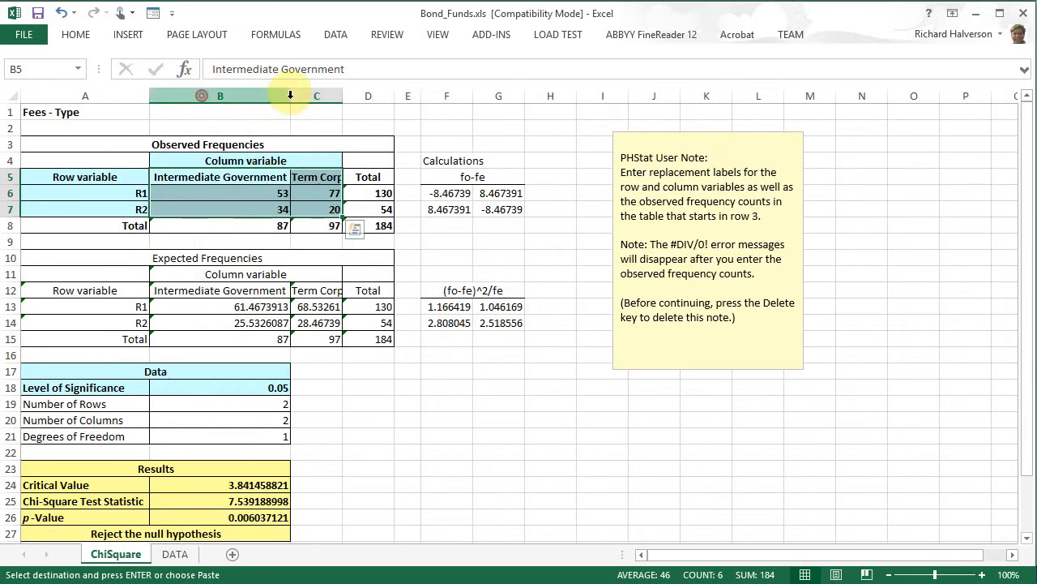
{"action": "double_click", "coordinate": [344, 96]}
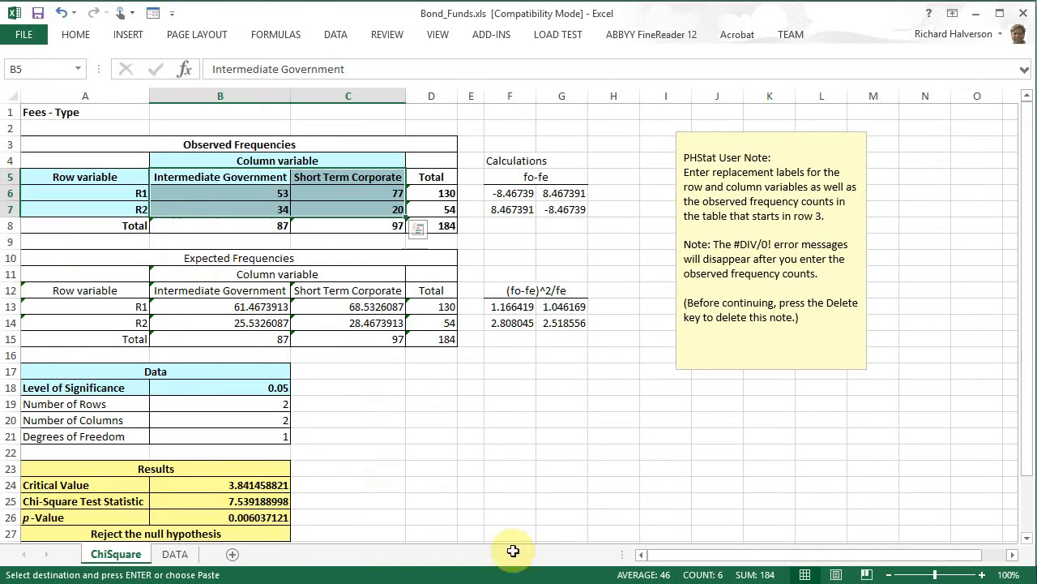
Copy the No and Yes fee labels from the DATA sheet's PivotTable and paste them as values over R1 and R2 in the observed frequencies
{"action": "left_click", "coordinate": [174, 554]}
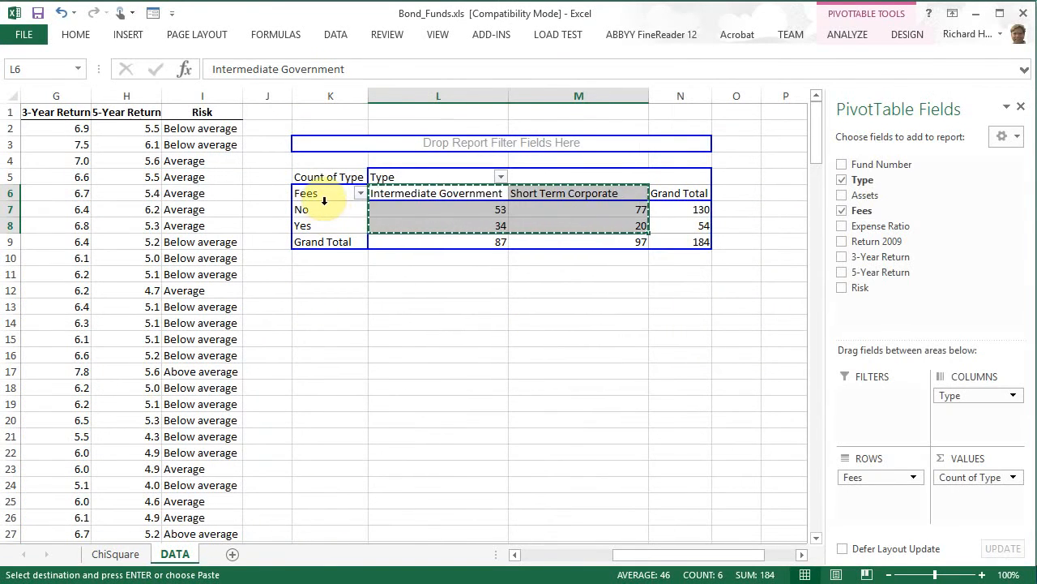
{"action": "left_click_drag", "start_coordinate": [322, 212], "coordinate": [327, 223]}
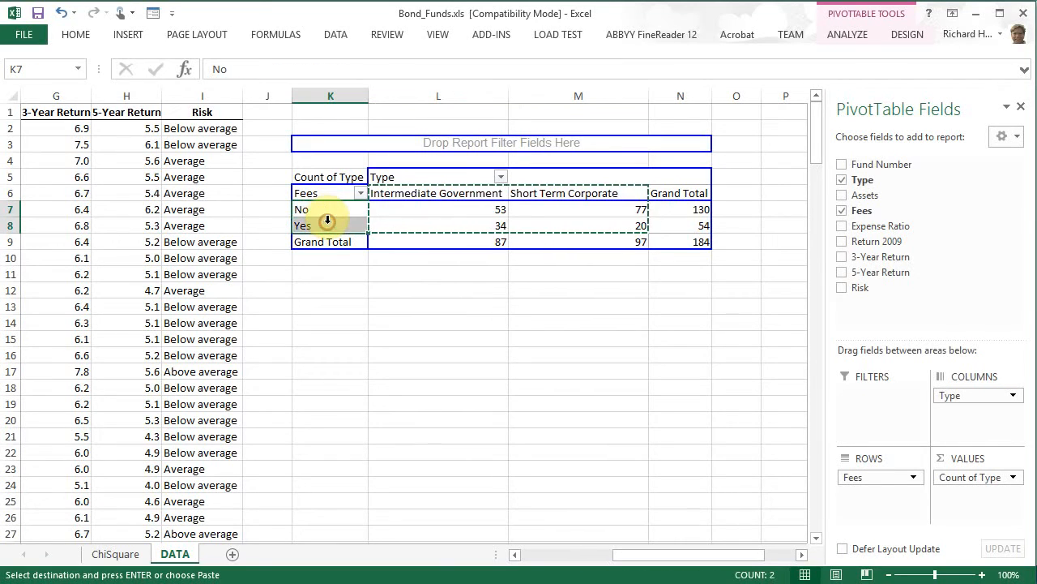
{"action": "key", "text": "ctrl+c"}
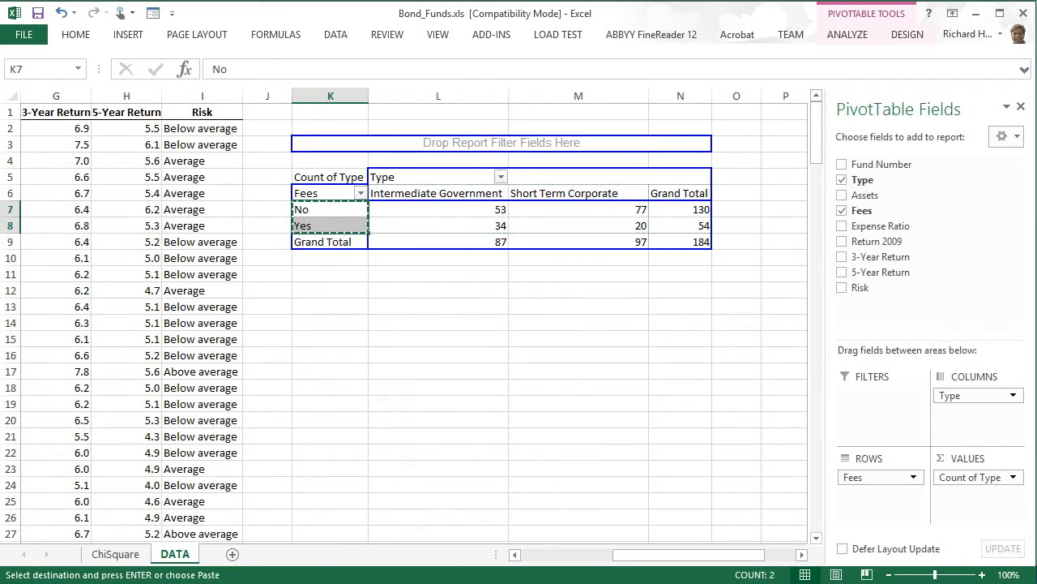
{"action": "left_click", "coordinate": [129, 554]}
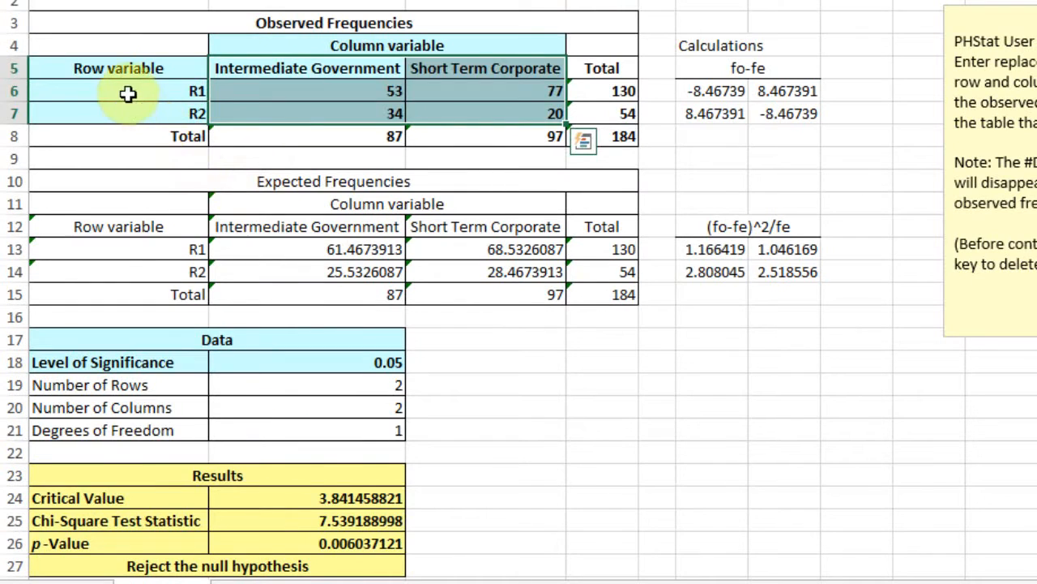
{"action": "left_click", "coordinate": [128, 94]}
{"action": "right_click", "coordinate": [130, 95]}
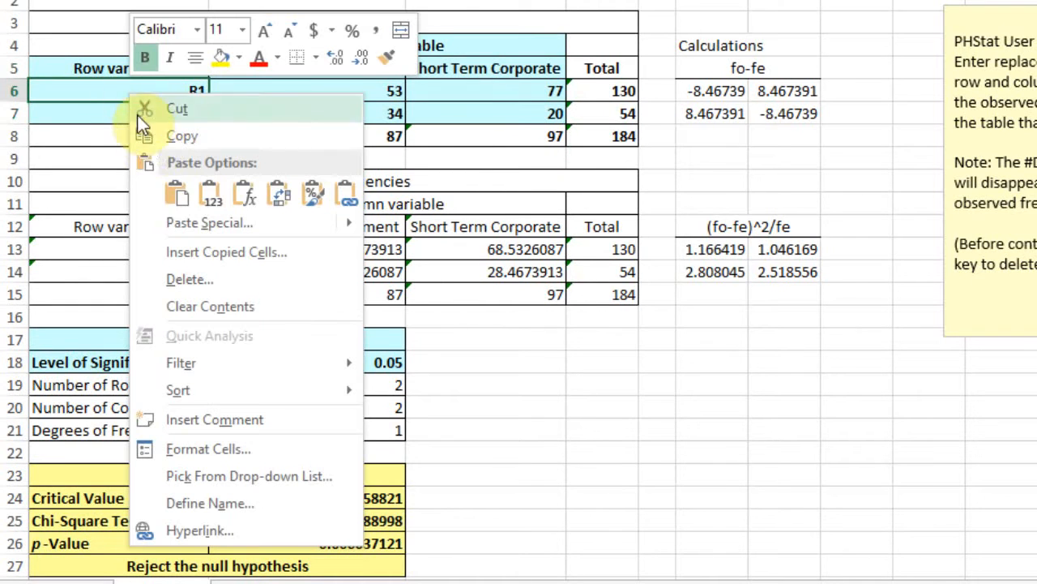
{"action": "left_click", "coordinate": [209, 195]}
Label the row variable Fees and the column variable Type in the observed frequencies table
{"action": "left_click", "coordinate": [138, 67]}
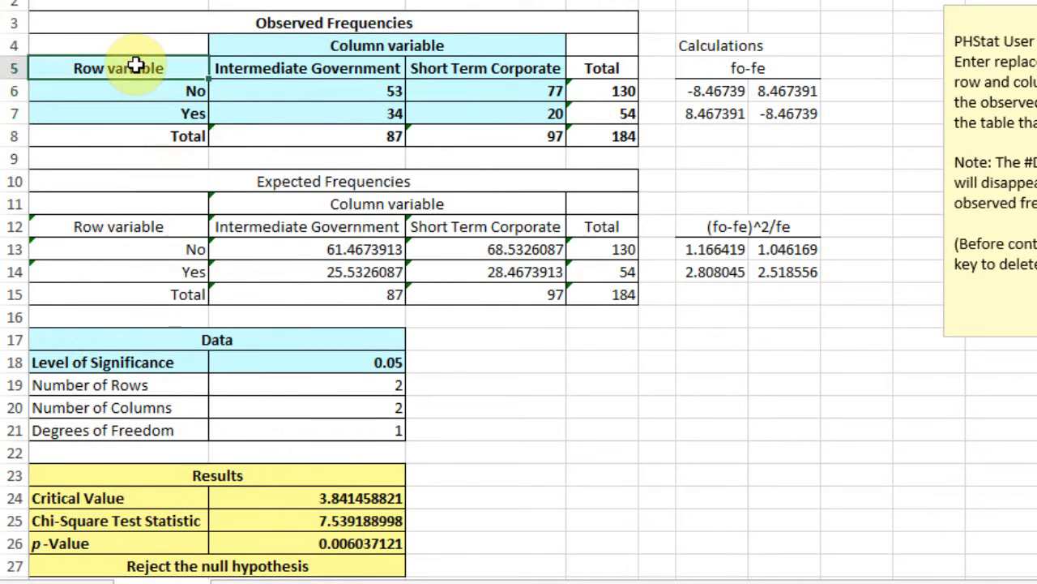
{"action": "type", "text": "Fees"}
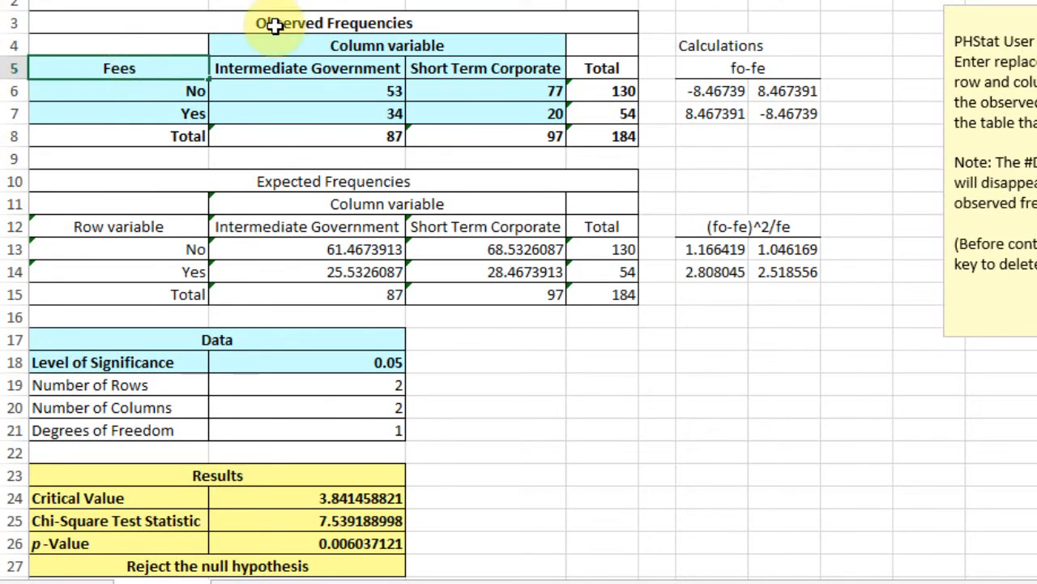
{"action": "left_click", "coordinate": [347, 46]}
{"action": "type", "text": "Type"}
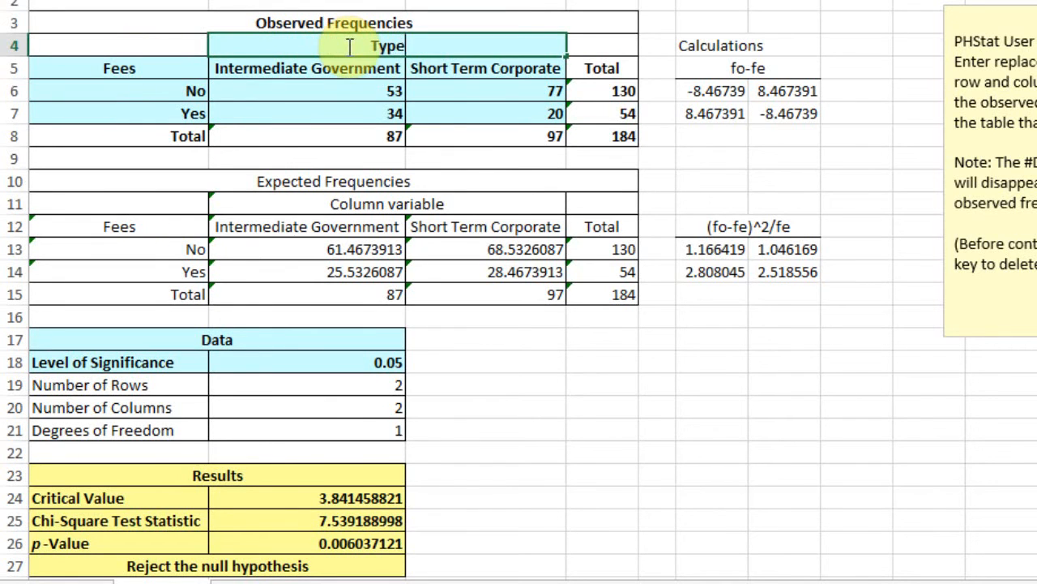
{"action": "left_click", "coordinate": [575, 272]}
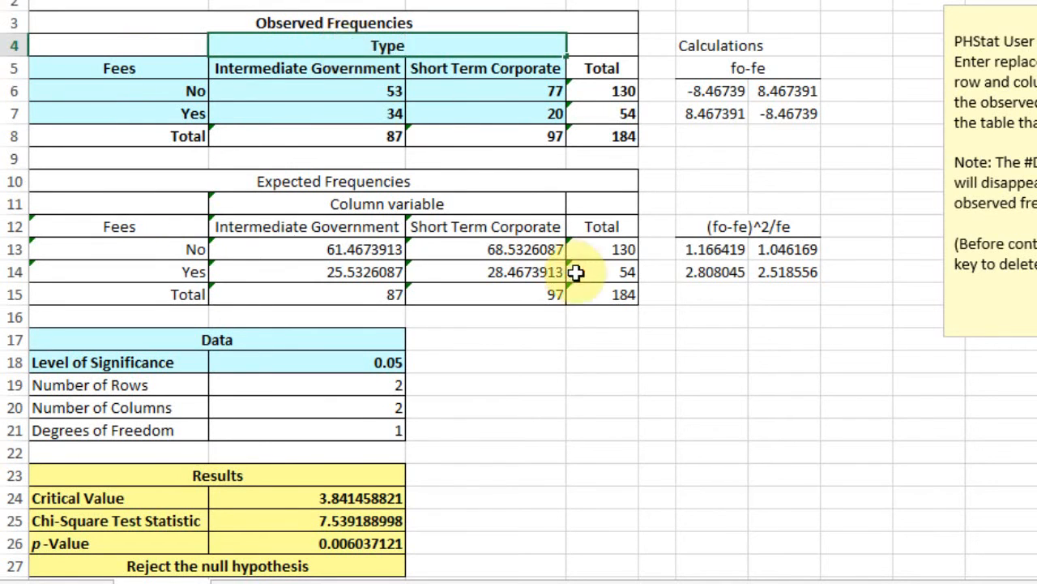
Review the chi-square results and the expected frequency assumption, reread Question b in PS6_F15.pdf, and return to the Bond_Funds.xls workbook
{"action": "scroll", "coordinate": [683, 354], "scroll_direction": "down", "scroll_amount": 1}
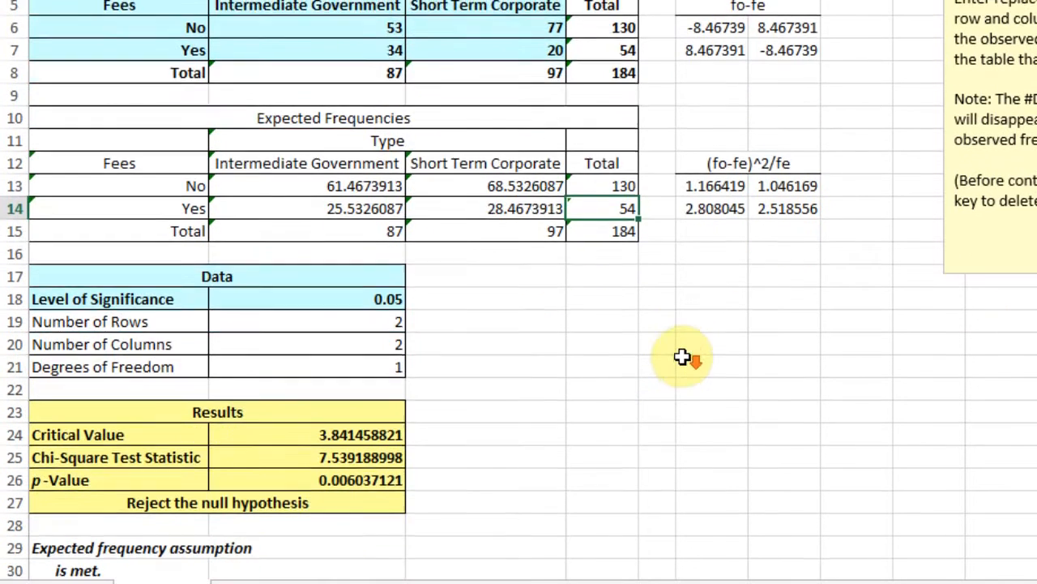
{"action": "scroll", "coordinate": [684, 357], "scroll_direction": "up", "scroll_amount": 1}
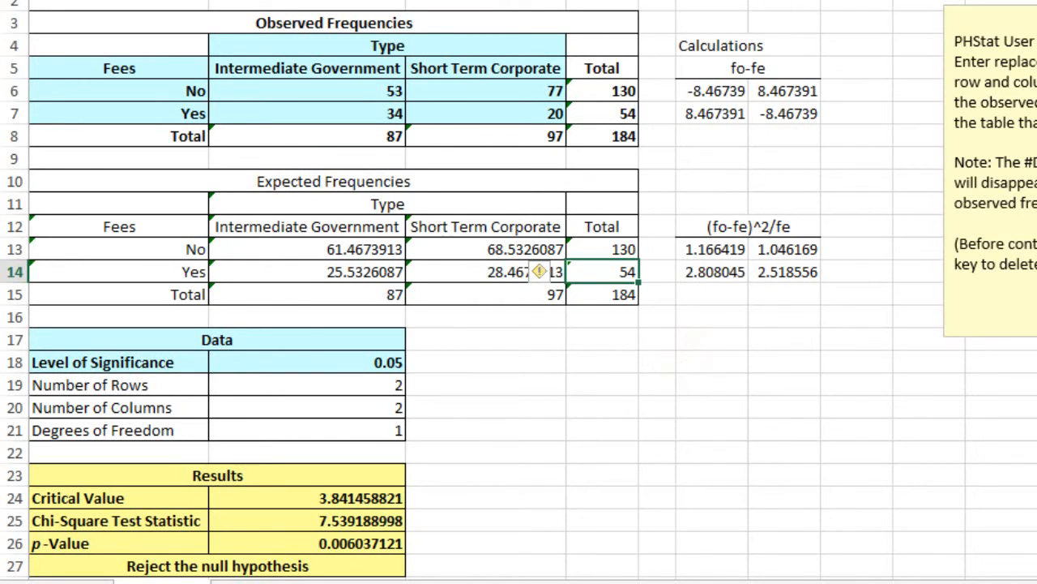
{"action": "key", "text": "alt+Tab"}
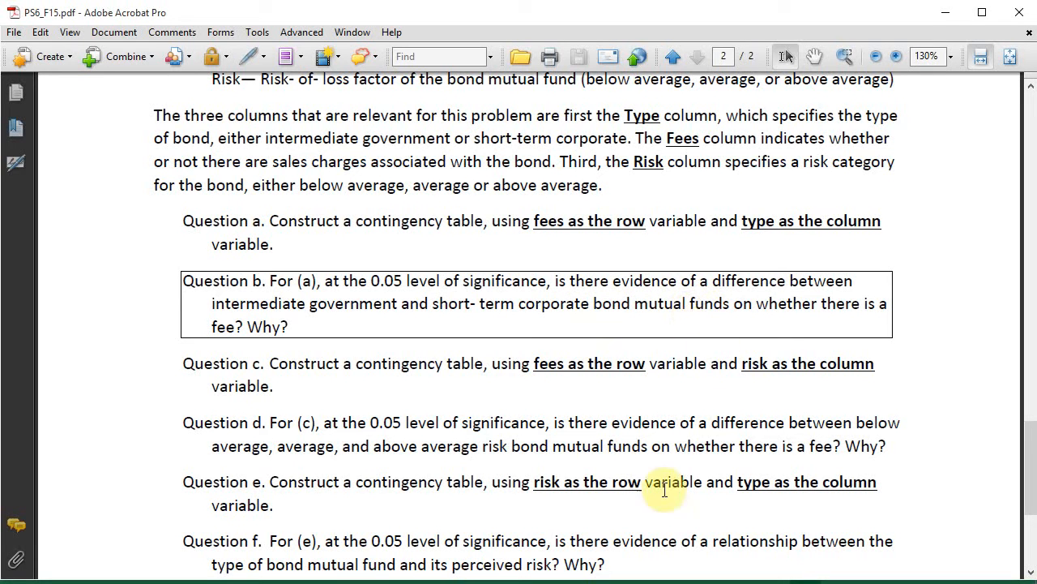
{"action": "key", "text": "alt+Tab"}
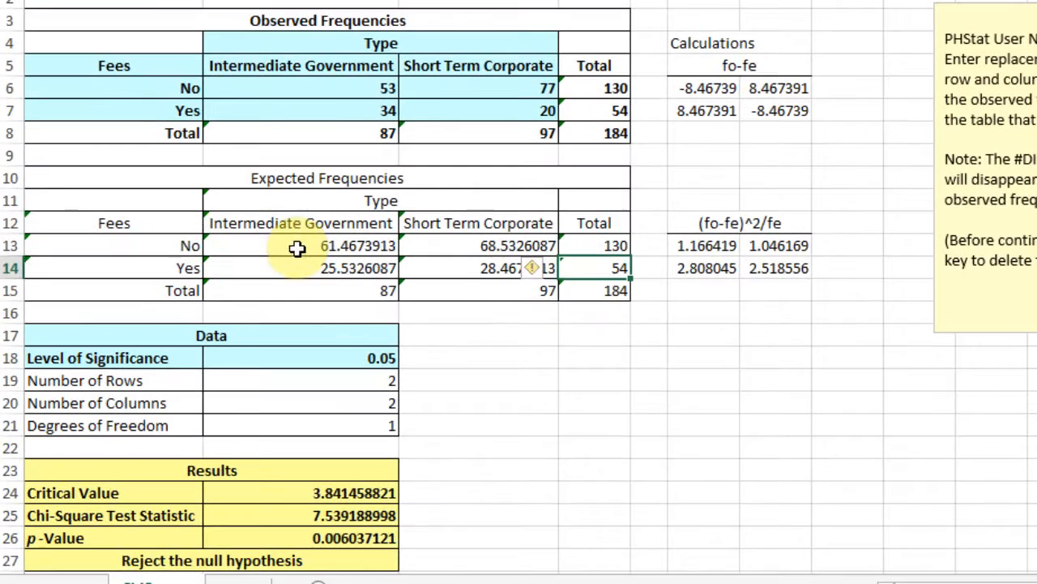
Examine the expected frequencies for each fee and type combination against the observed row, column and grand totals
{"action": "left_click", "coordinate": [218, 306]}
{"action": "left_click", "coordinate": [456, 245]}
{"action": "left_click", "coordinate": [383, 267]}
{"action": "left_click", "coordinate": [465, 268]}
{"action": "left_click", "coordinate": [469, 245]}
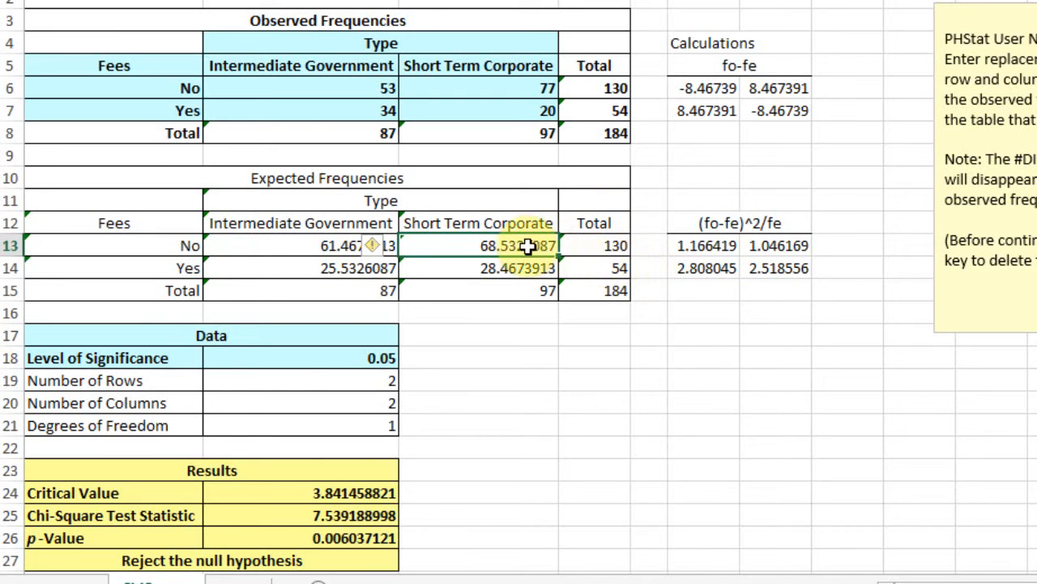
{"action": "left_click", "coordinate": [319, 243]}
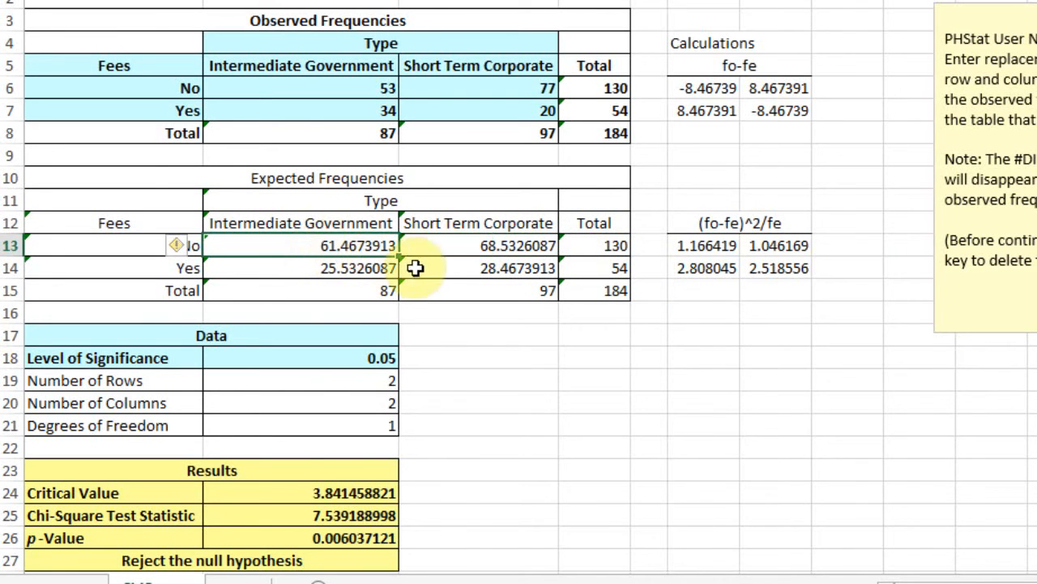
{"action": "left_click", "coordinate": [601, 88]}
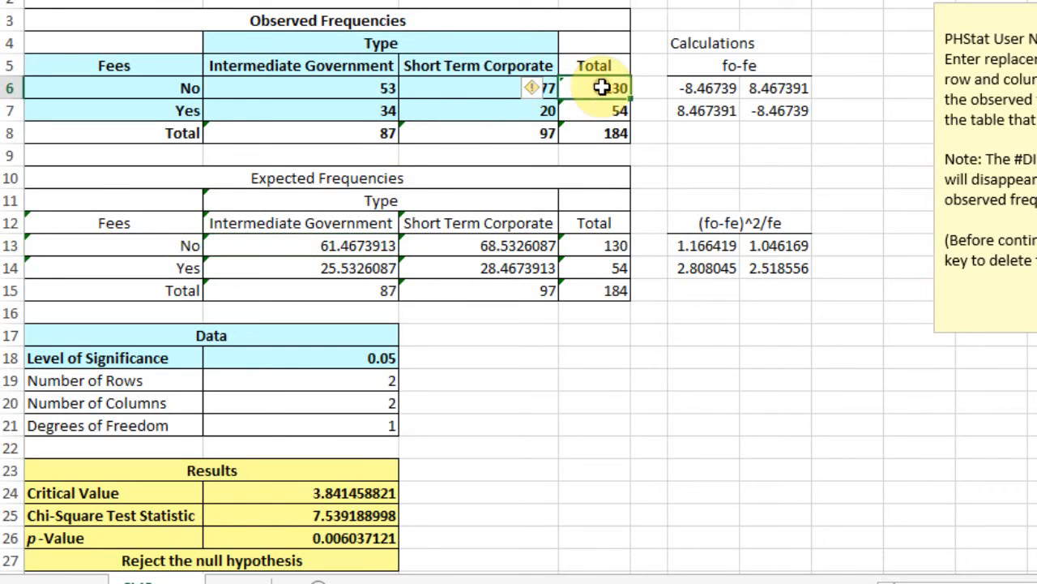
{"action": "left_click", "coordinate": [368, 134]}
{"action": "left_click", "coordinate": [620, 133]}
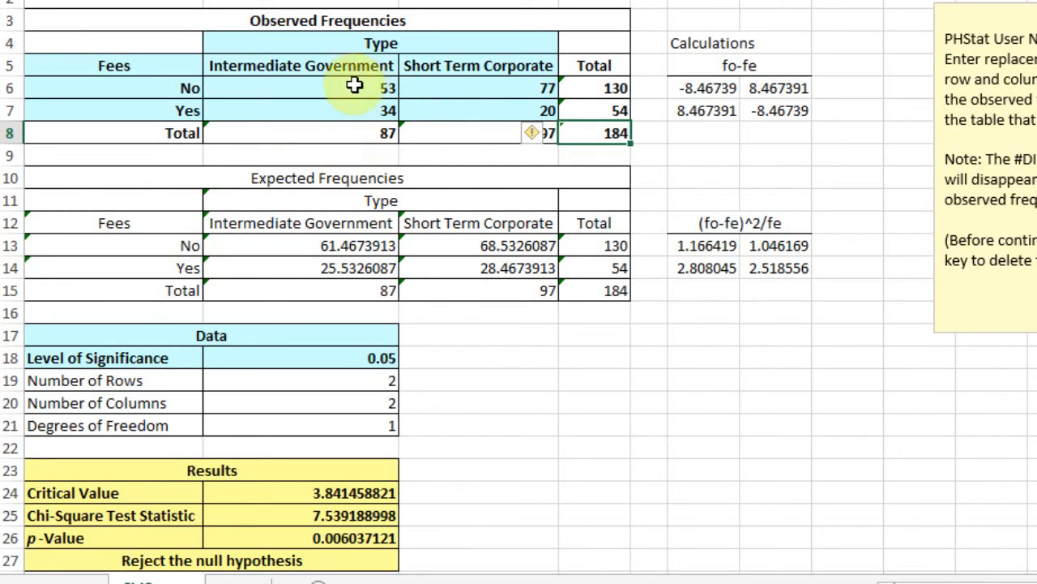
{"action": "left_click", "coordinate": [320, 247]}
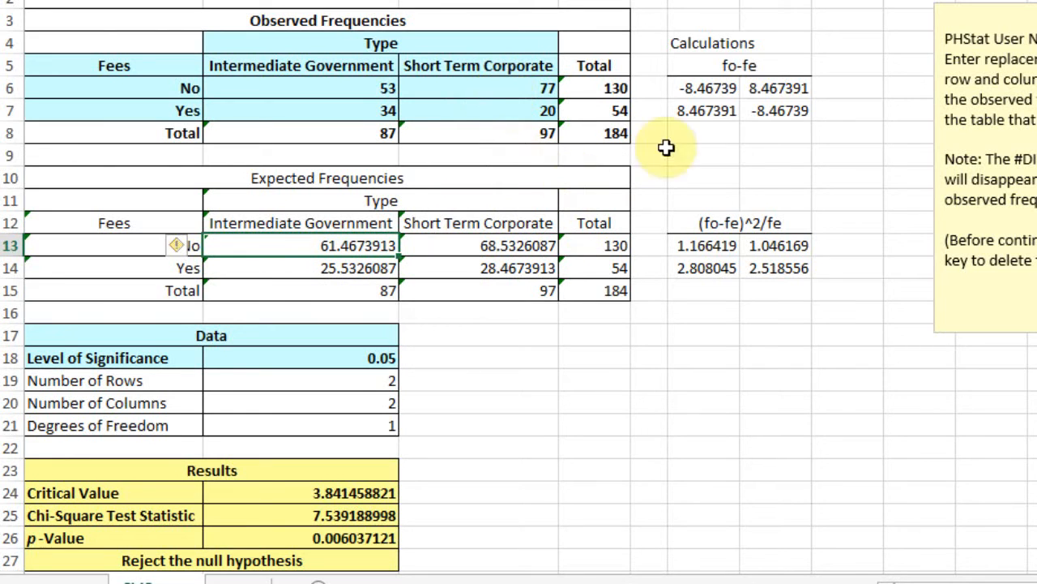
Examine the fo-fe and (fo-fe)^2/fe calculations, and compare the chi-square test statistic with the critical value in the results
{"action": "left_click", "coordinate": [710, 86]}
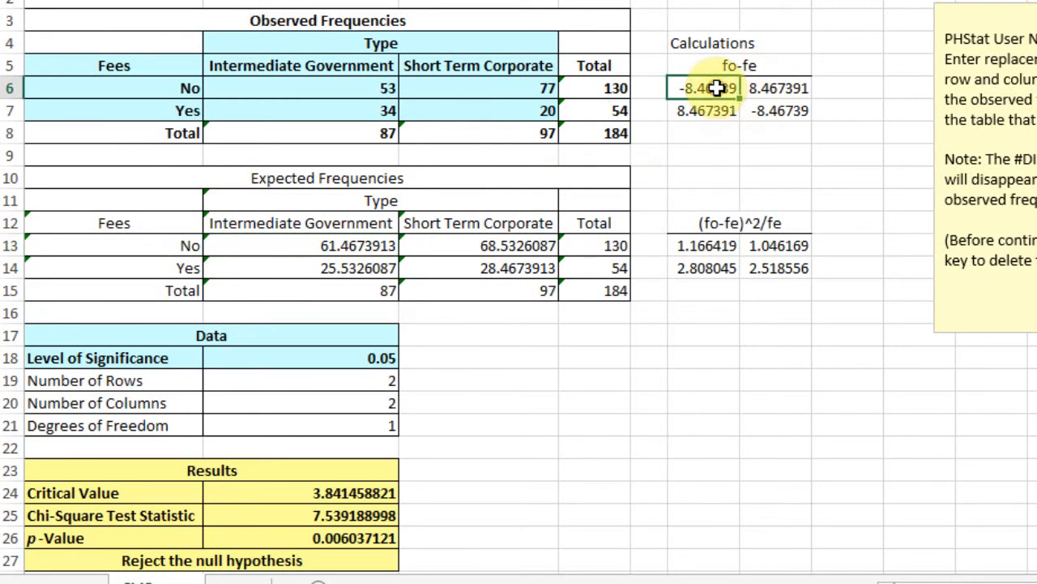
{"action": "left_click", "coordinate": [772, 109]}
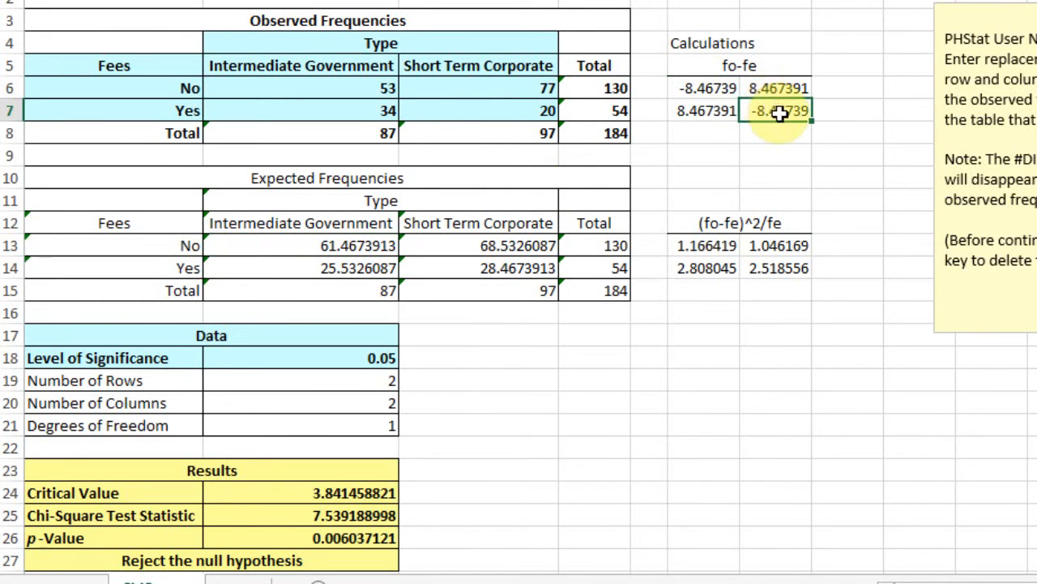
{"action": "left_click", "coordinate": [730, 67]}
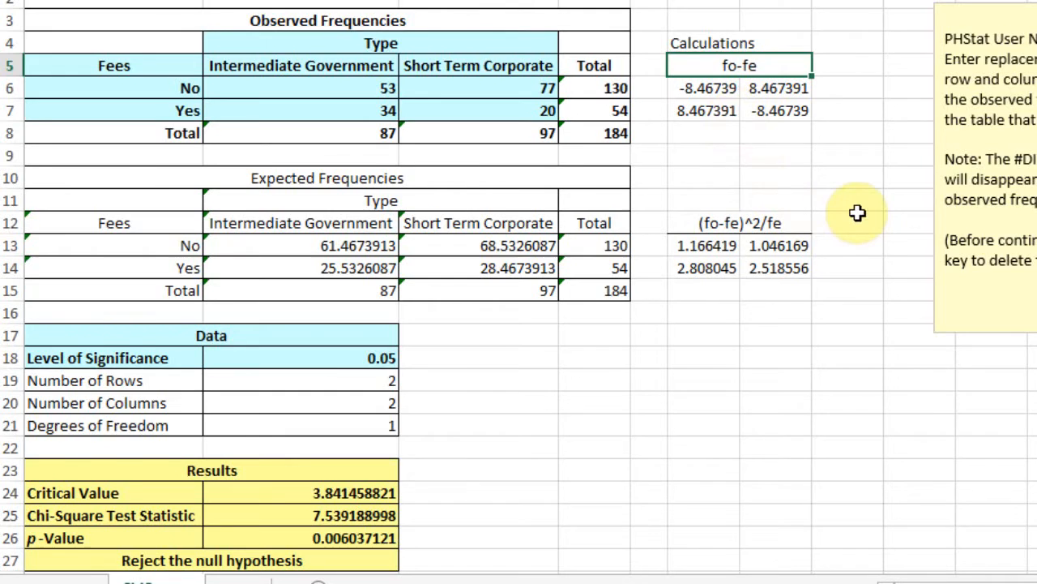
{"action": "scroll", "coordinate": [858, 213], "scroll_direction": "down", "scroll_amount": 1}
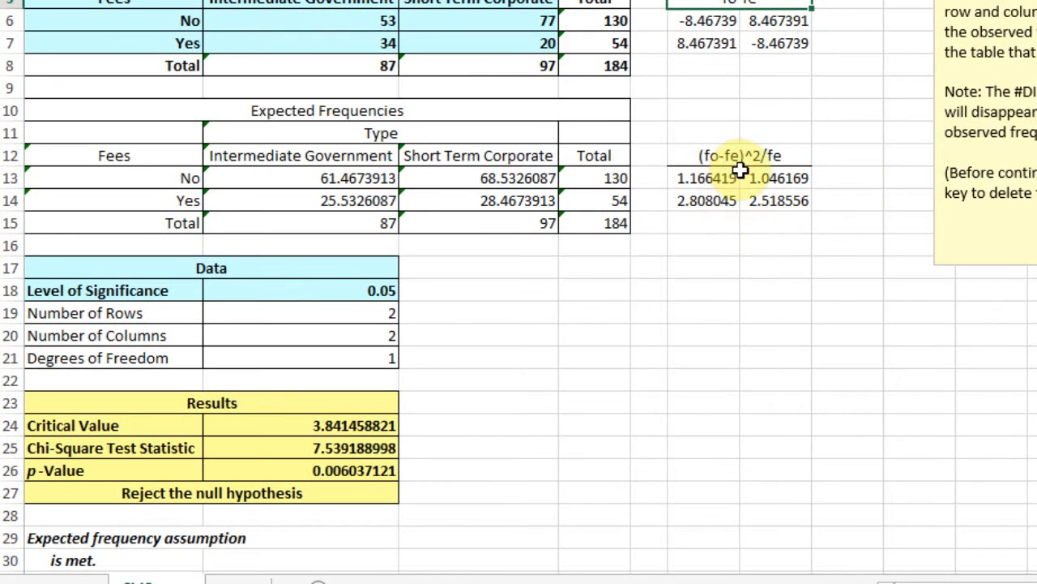
{"action": "left_click", "coordinate": [707, 21]}
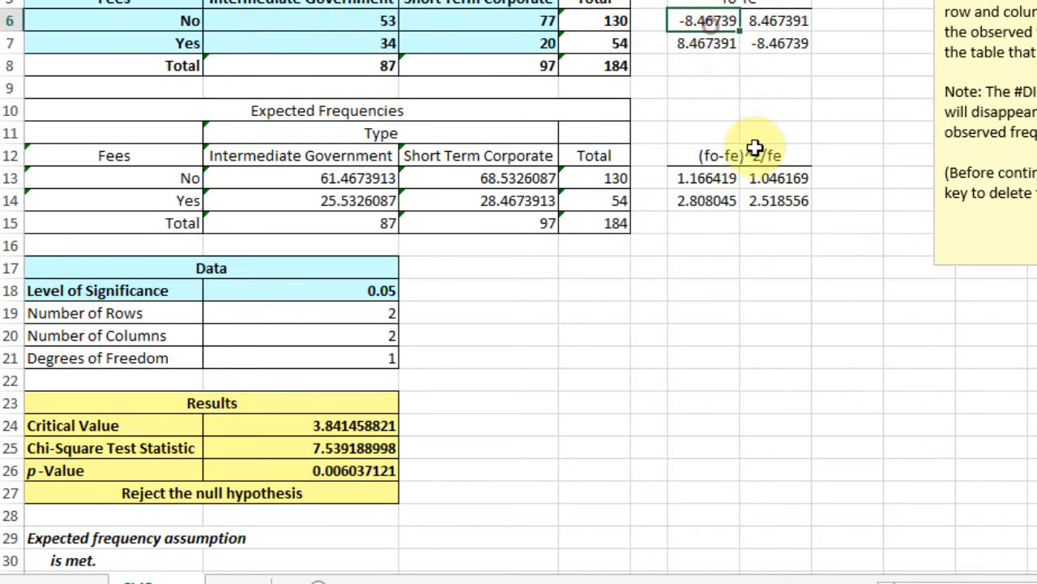
{"action": "left_click", "coordinate": [760, 159]}
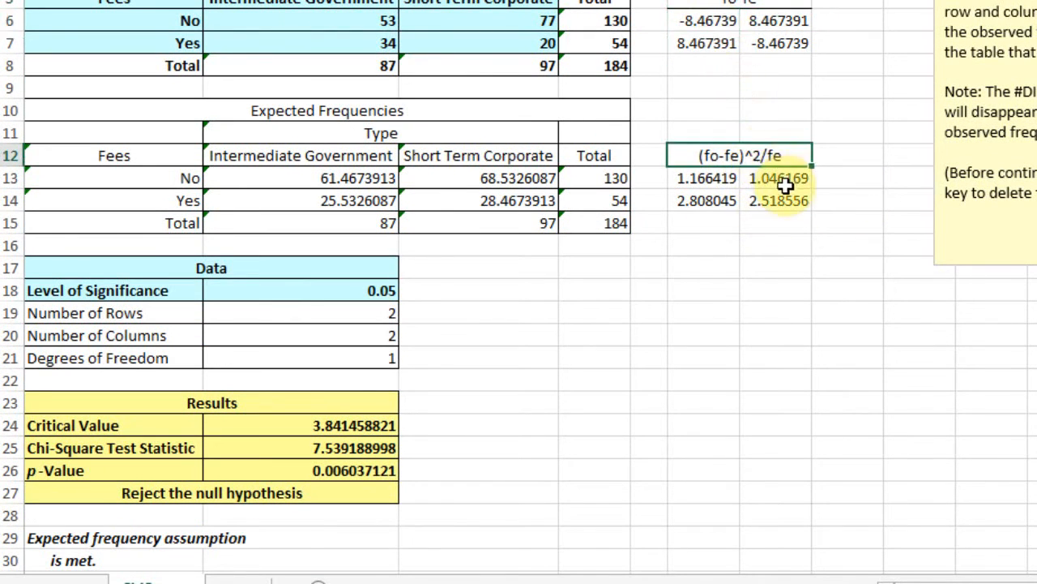
{"action": "left_click", "coordinate": [762, 2]}
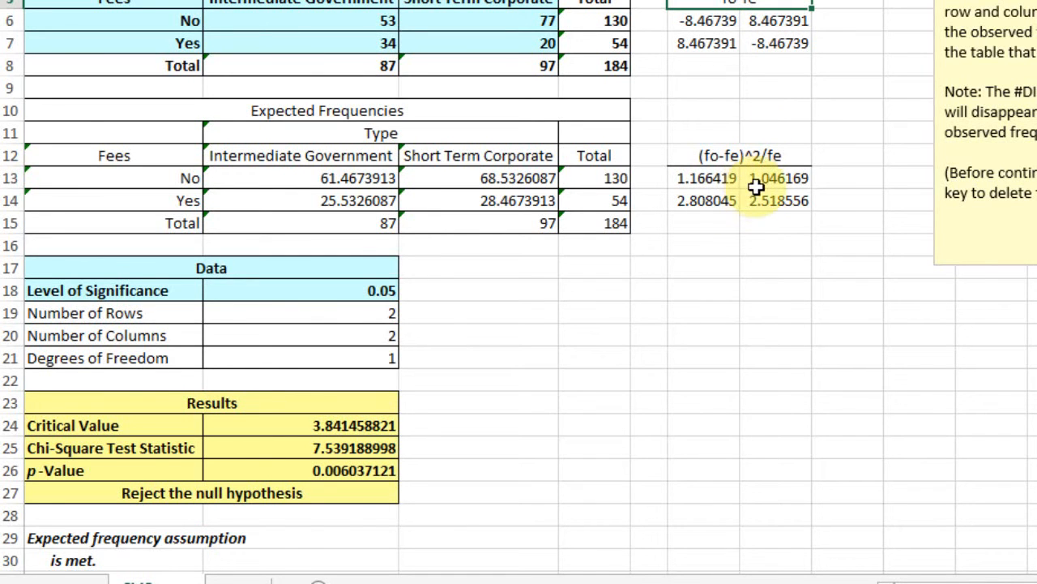
{"action": "left_click", "coordinate": [350, 449]}
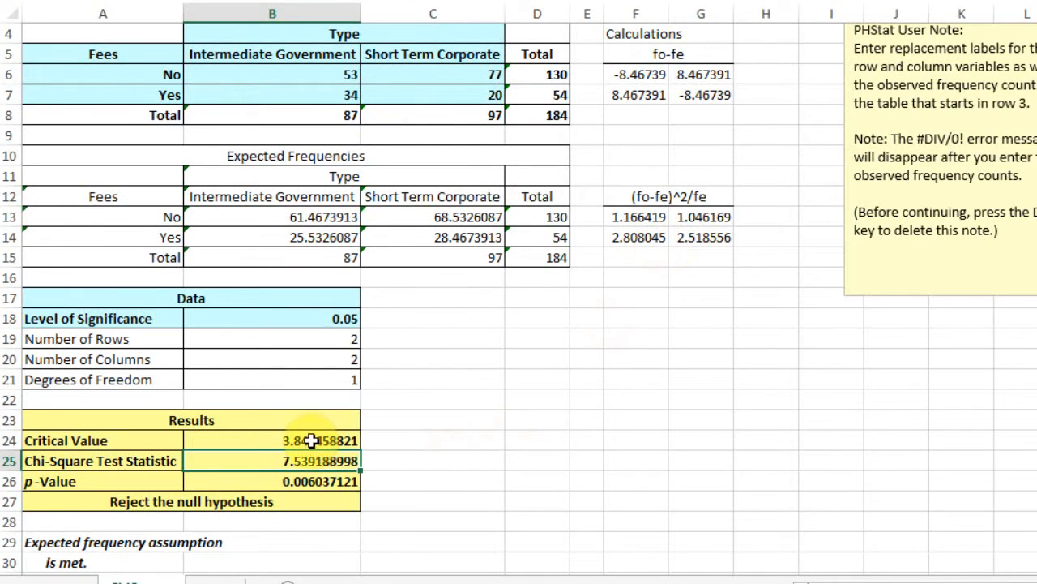
{"action": "scroll", "coordinate": [400, 446], "scroll_direction": "down", "scroll_amount": 2}
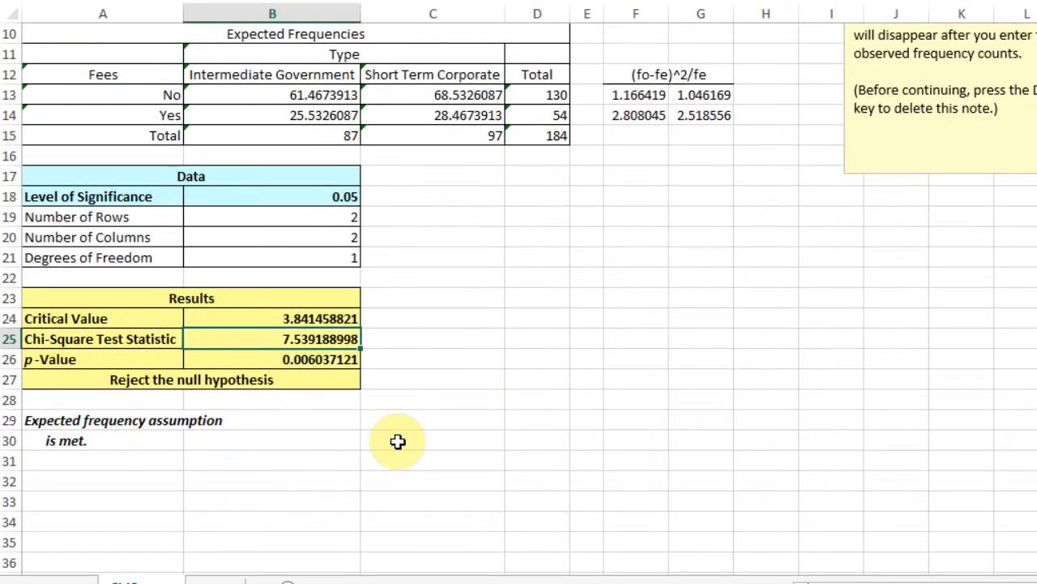
Compare the chi-square statistic with the critical value and the p-value with the level of significance, and check the formula behind the test decision
{"action": "scroll", "coordinate": [398, 441], "scroll_direction": "up", "scroll_amount": 2}
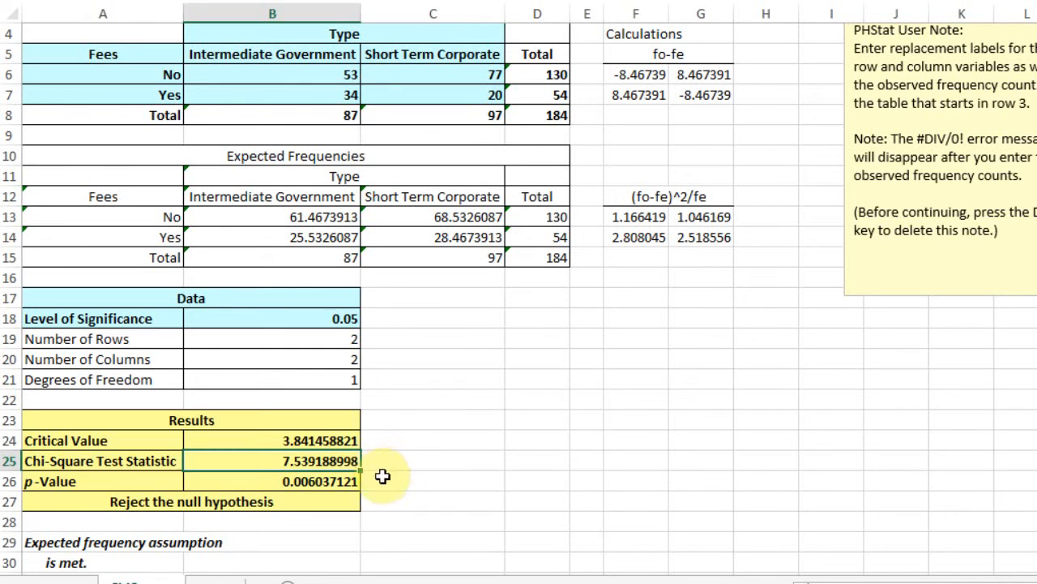
{"action": "left_click", "coordinate": [324, 440]}
{"action": "scroll", "coordinate": [575, 437], "scroll_direction": "down", "scroll_amount": 1}
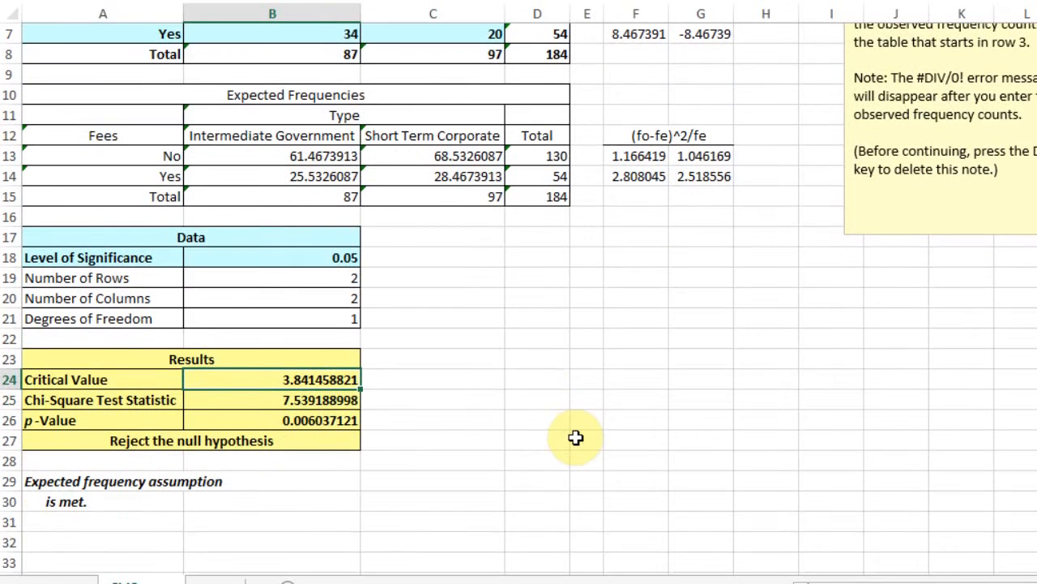
{"action": "left_click", "coordinate": [342, 420]}
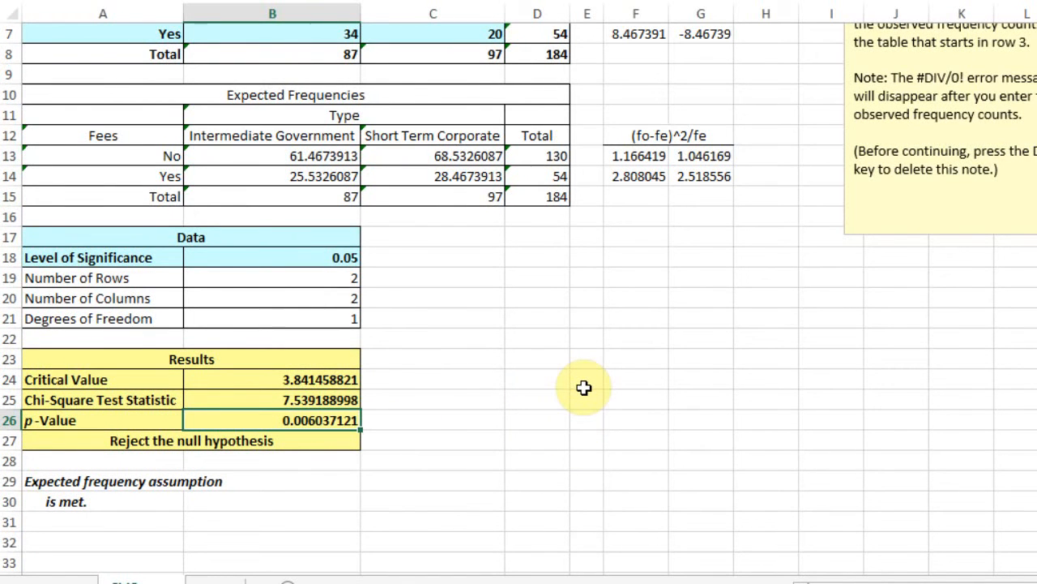
{"action": "left_click", "coordinate": [336, 253]}
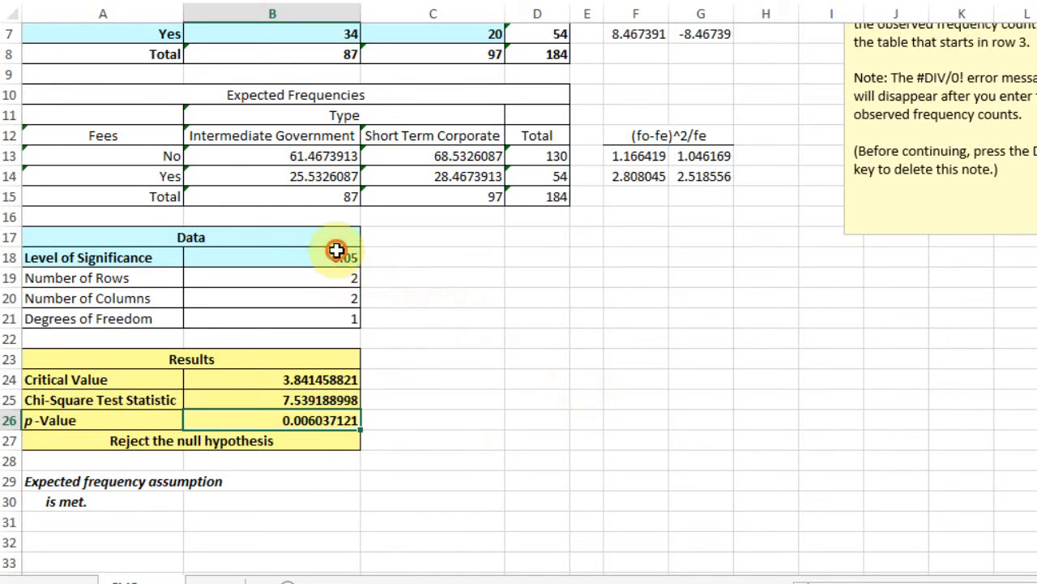
{"action": "left_click", "coordinate": [196, 440]}
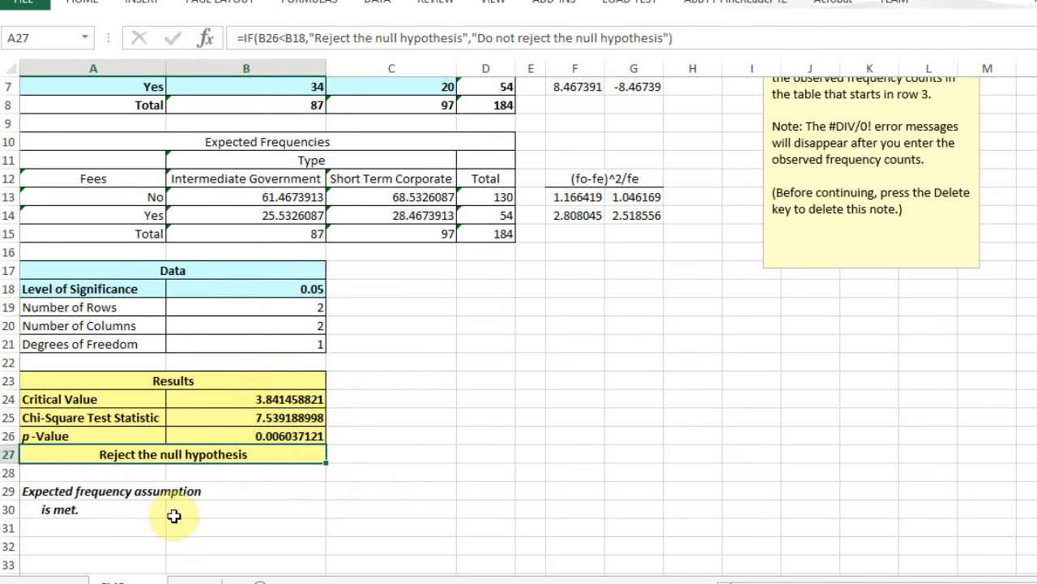
Examine the IF formula in A30 that tests the expected frequency assumption, including its OR condition and both outcome texts
{"action": "left_click", "coordinate": [64, 511]}
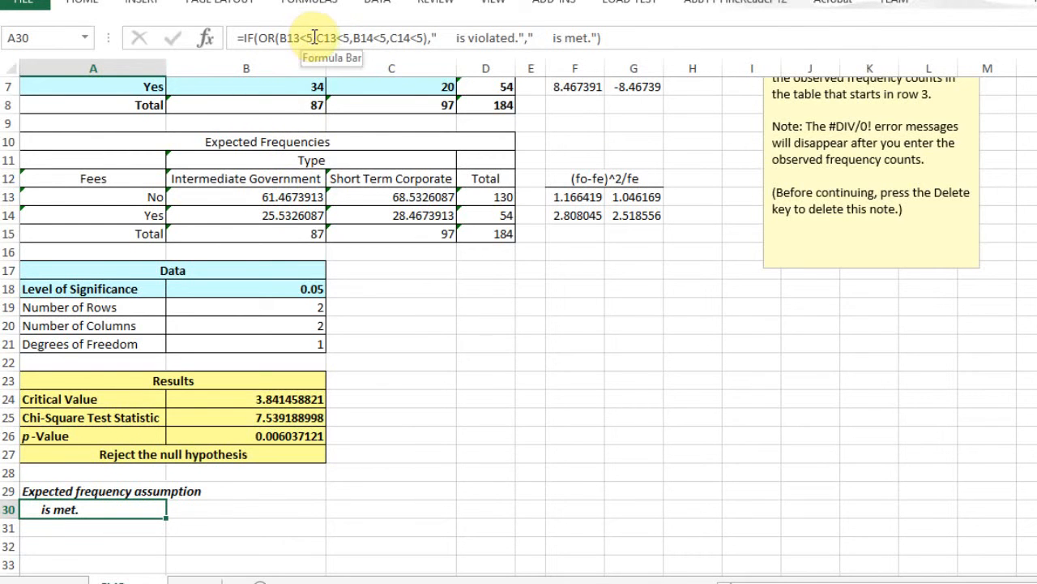
{"action": "left_click_drag", "start_coordinate": [261, 38], "coordinate": [426, 38]}
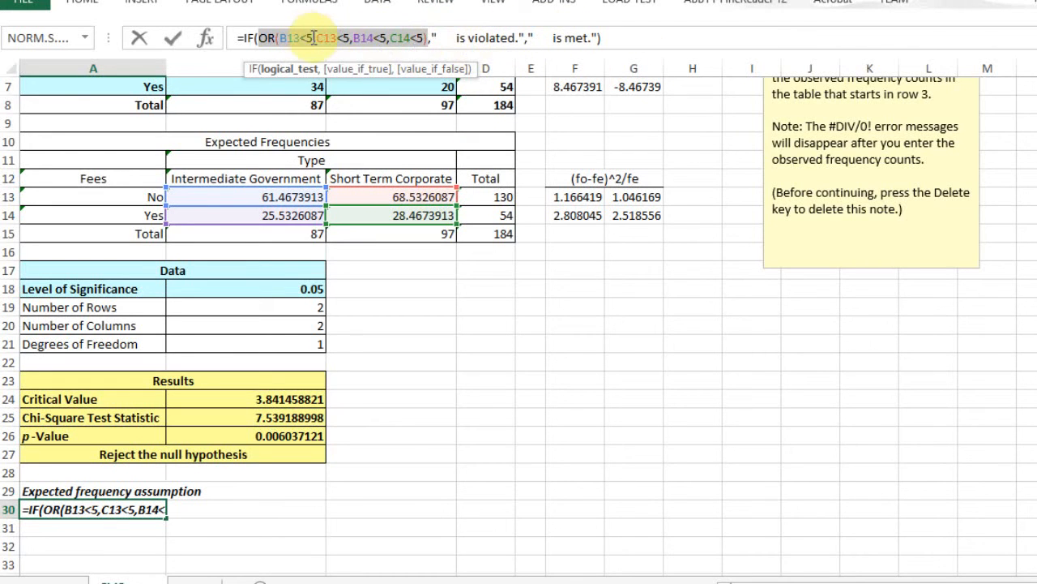
{"action": "left_click", "coordinate": [476, 37]}
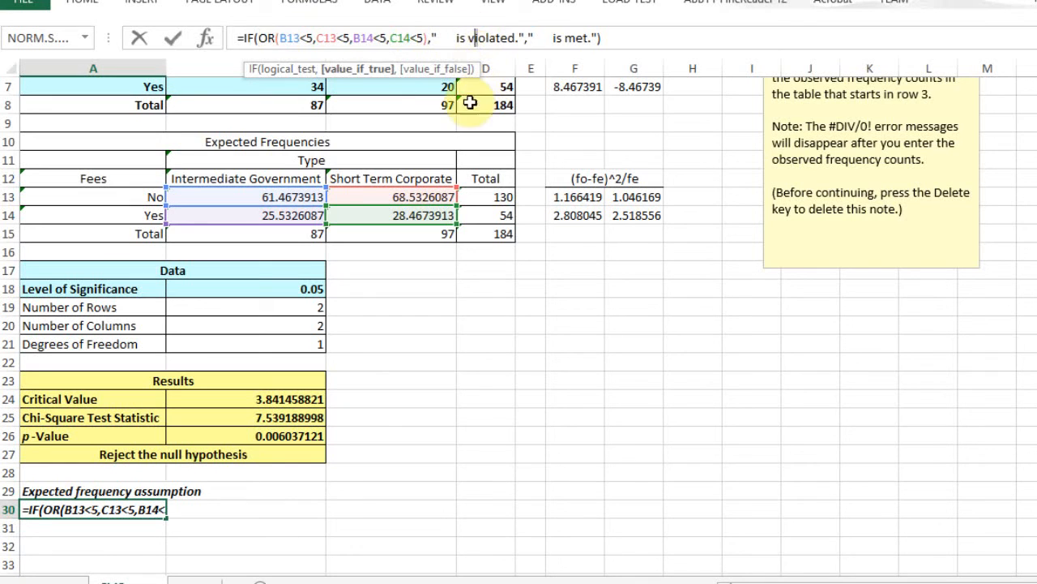
{"action": "left_click", "coordinate": [566, 38]}
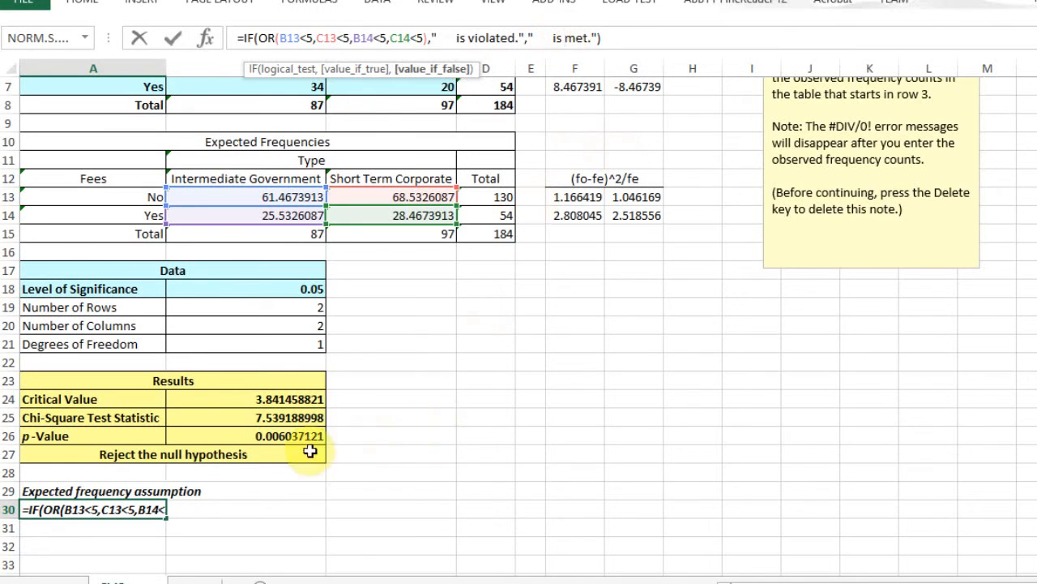
{"action": "key", "text": "Return"}
{"action": "key", "text": "Up"}
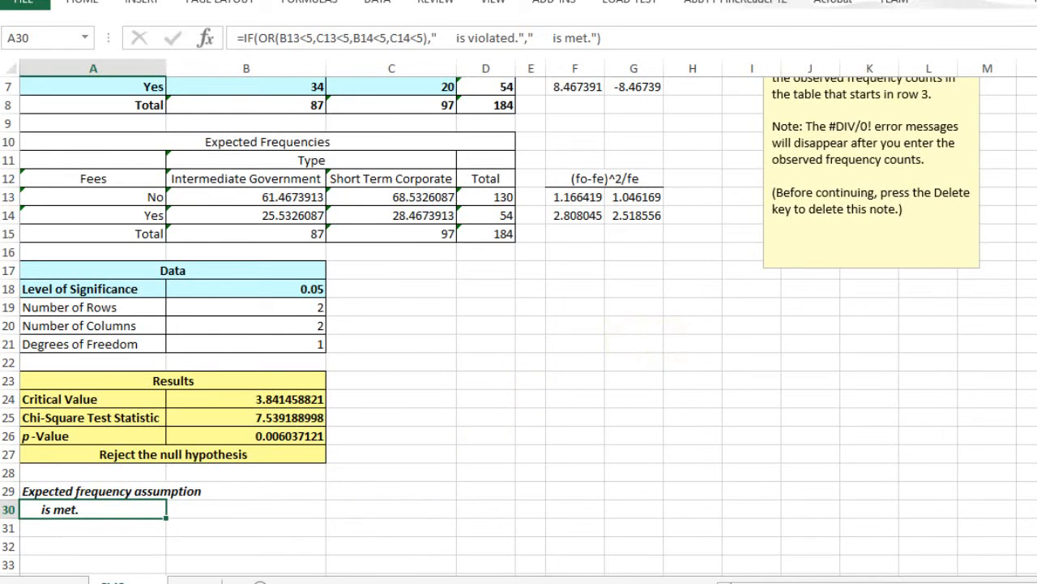
Read Question c in PS6_F15.pdf, and return to the contingency table on the DATA sheet of Bond_Funds.xls
{"action": "key", "text": "alt+Tab"}
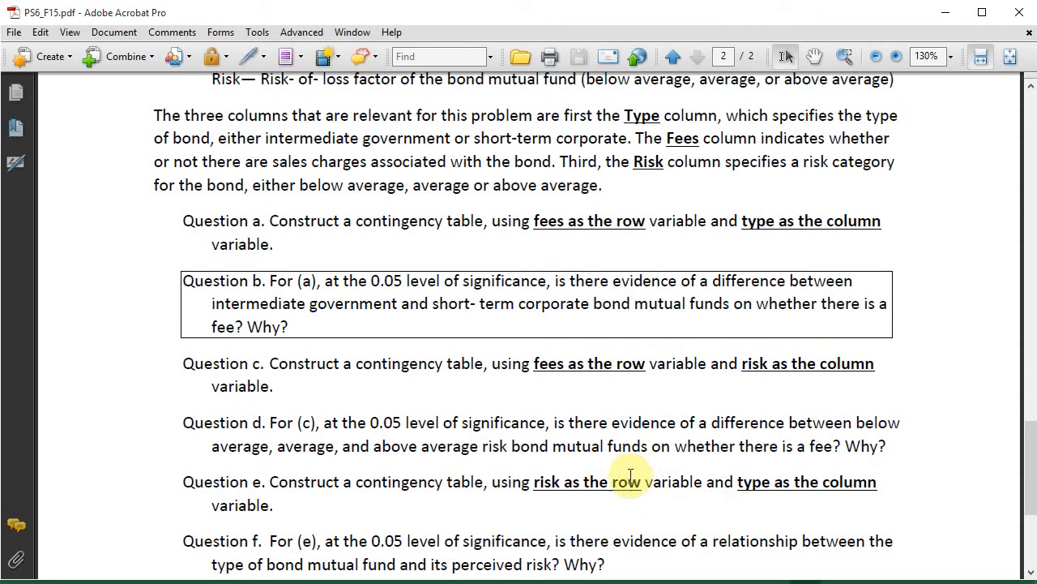
{"action": "left_click", "coordinate": [305, 365]}
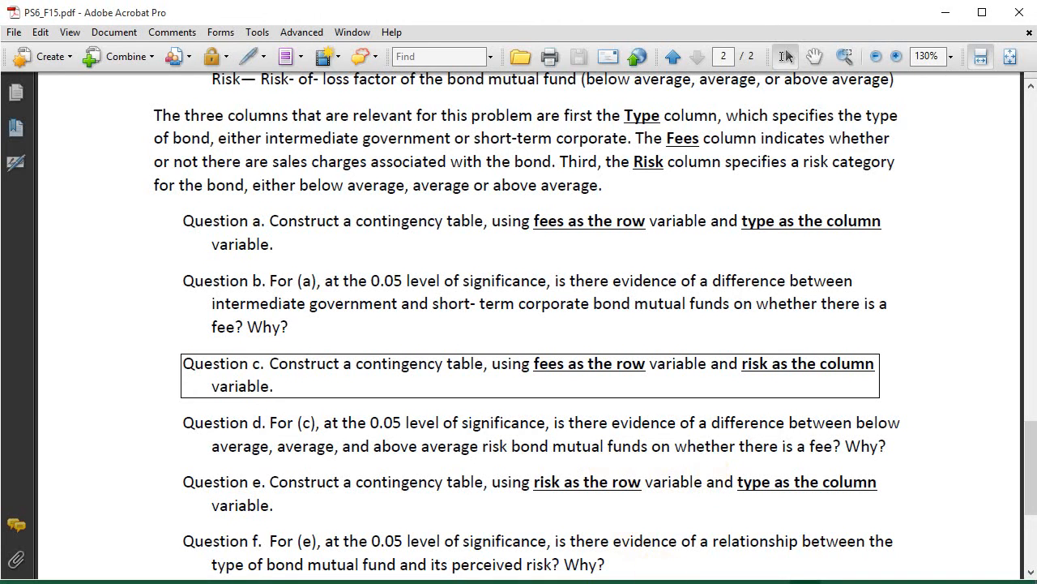
{"action": "key", "text": "alt+Tab"}
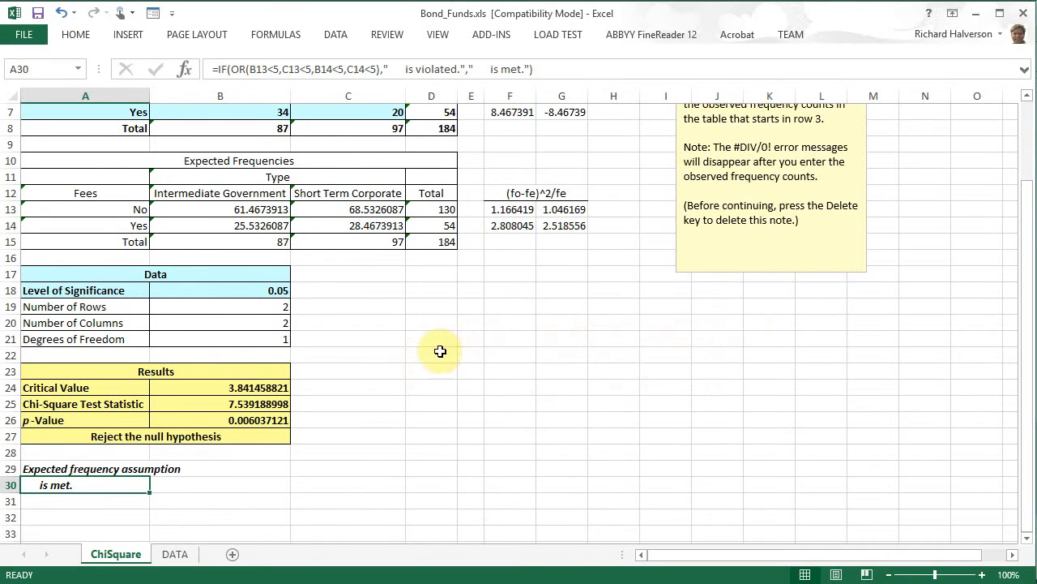
{"action": "left_click", "coordinate": [175, 554]}
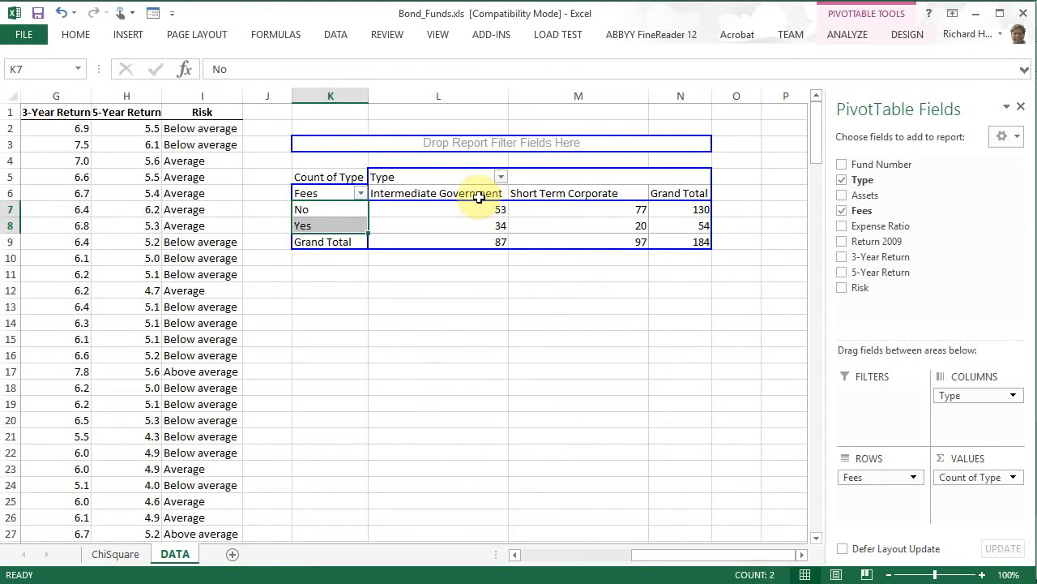
{"action": "left_click", "coordinate": [663, 304]}
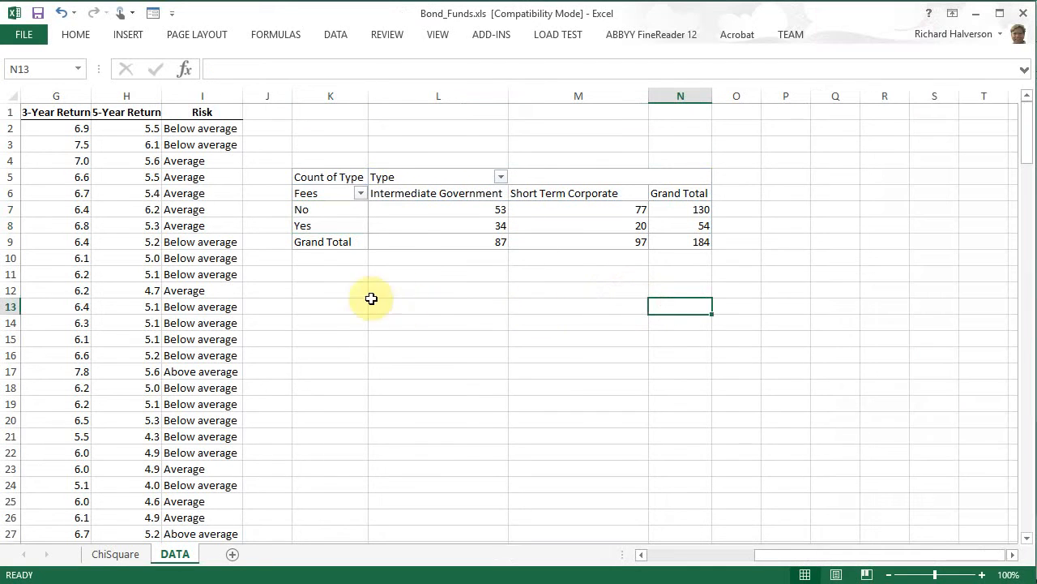
Try inserting a PivotTable from DATA!$A$1:$I$185 at cell K12 of the DATA sheet, and undo the insertion
{"action": "left_click", "coordinate": [321, 290]}
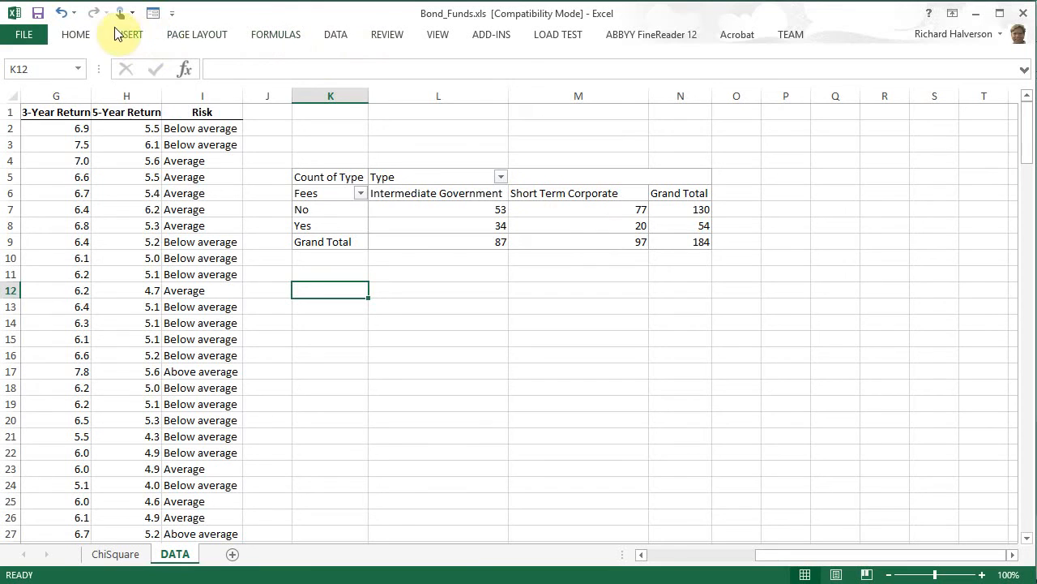
{"action": "left_click", "coordinate": [124, 31]}
{"action": "left_click", "coordinate": [35, 56]}
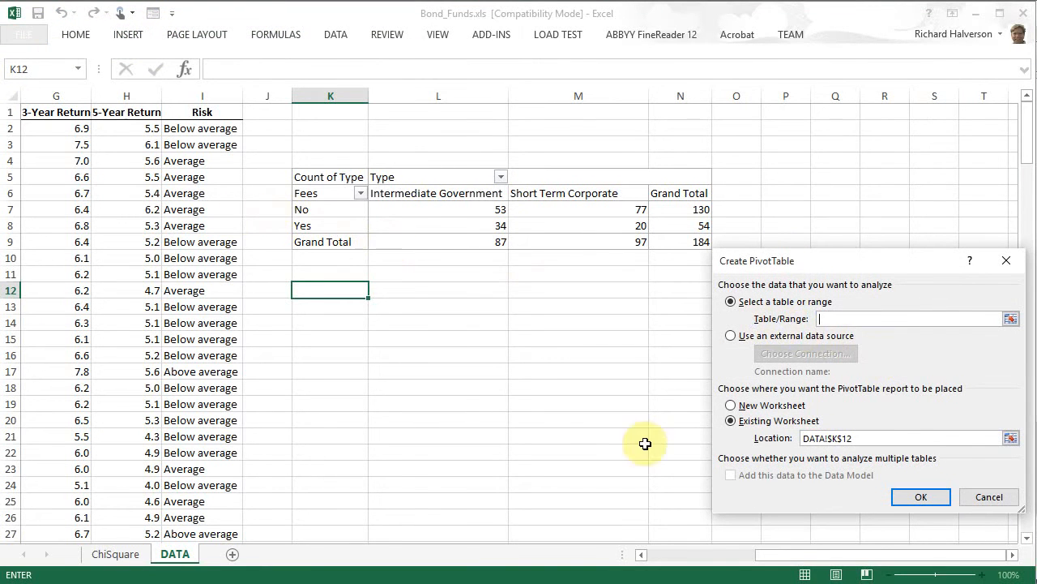
{"action": "left_click_drag", "start_coordinate": [932, 554], "coordinate": [827, 554]}
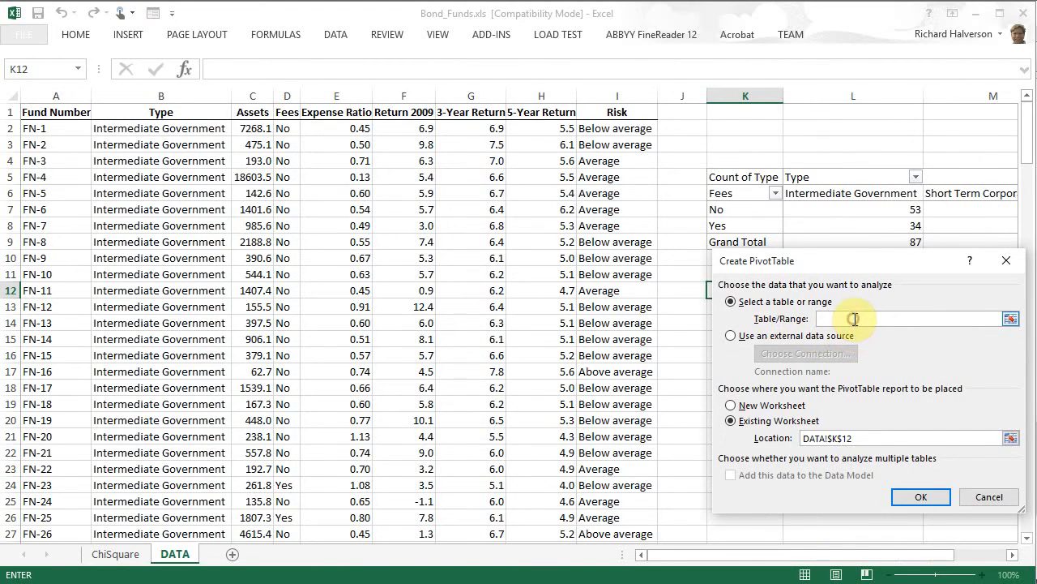
{"action": "left_click_drag", "start_coordinate": [76, 114], "coordinate": [593, 484]}
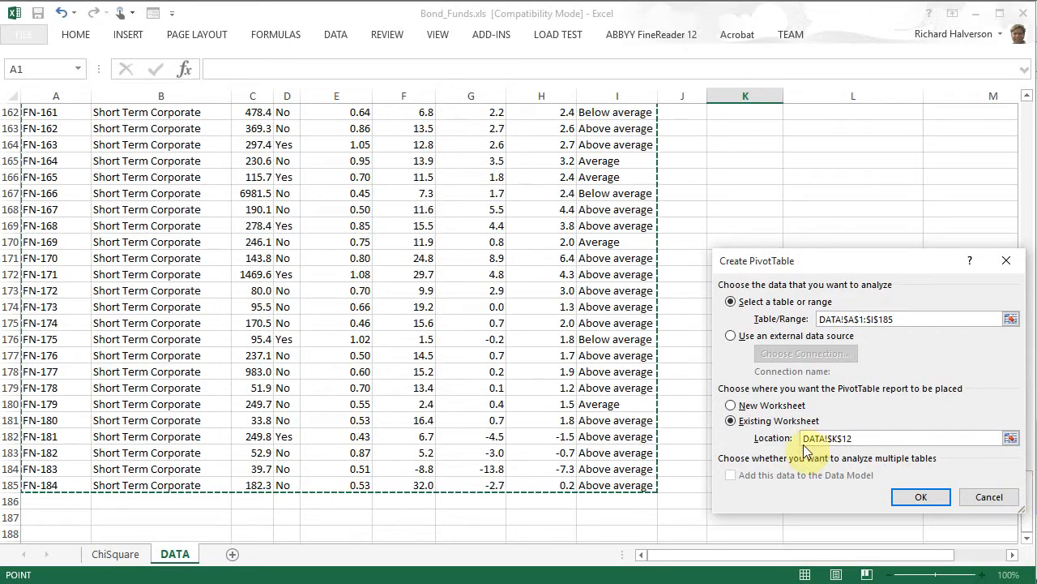
{"action": "left_click", "coordinate": [872, 438]}
{"action": "scroll", "coordinate": [718, 203], "scroll_direction": "up", "scroll_amount": 3}
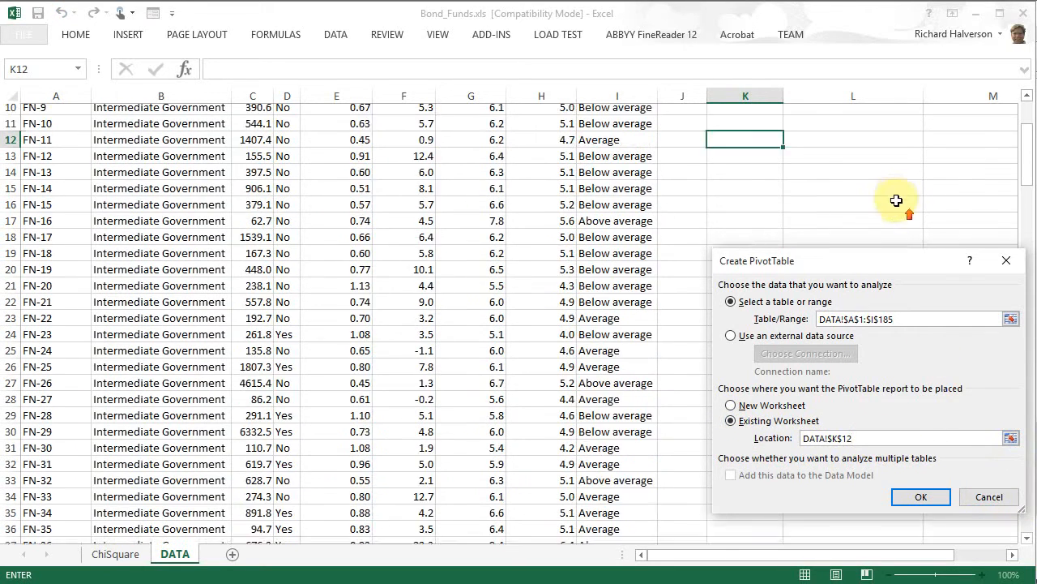
{"action": "scroll", "coordinate": [859, 201], "scroll_direction": "down", "scroll_amount": 2}
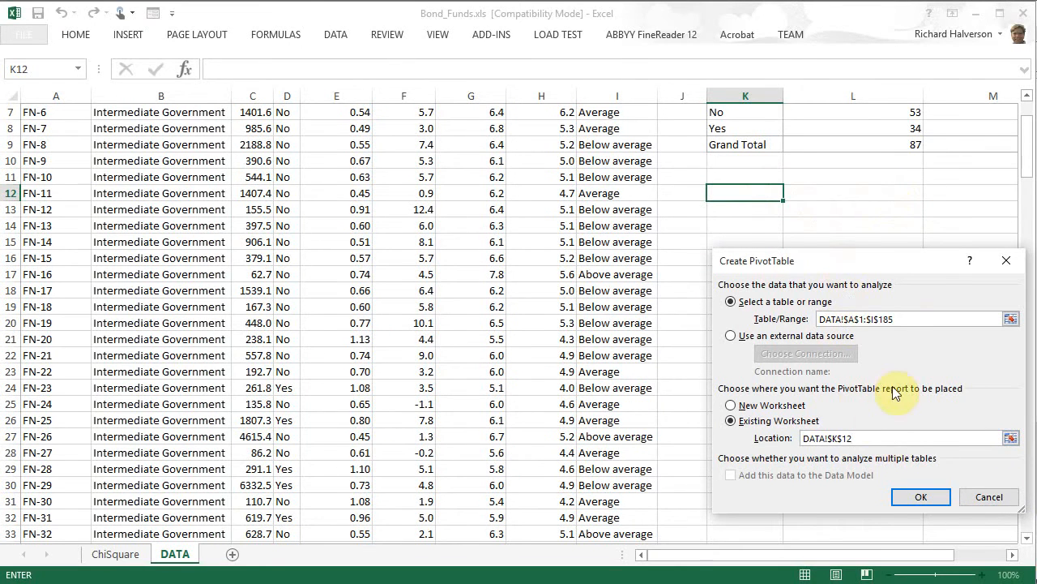
{"action": "left_click", "coordinate": [917, 495]}
{"action": "left_click_drag", "start_coordinate": [669, 555], "coordinate": [794, 557]}
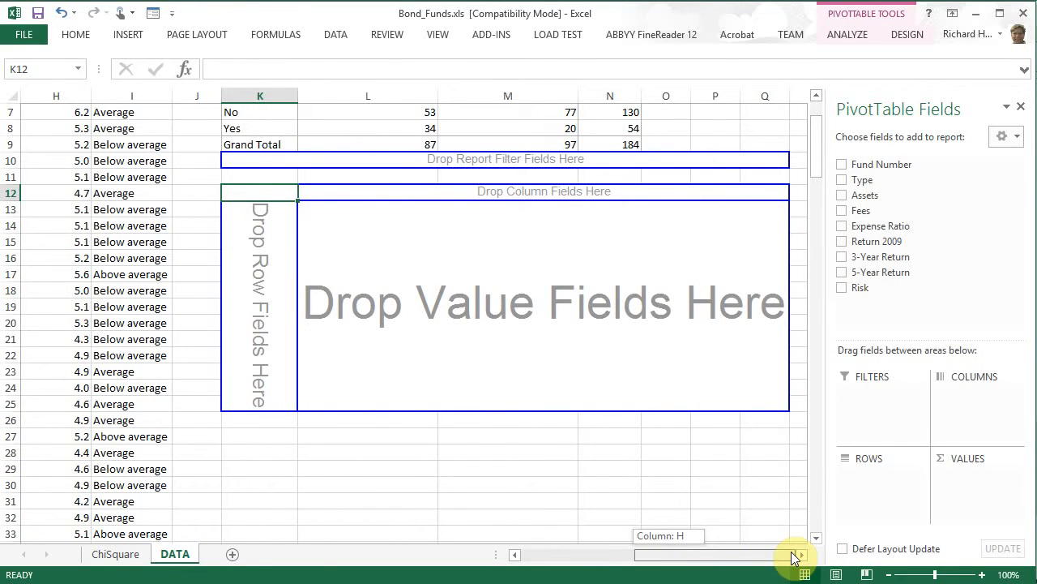
{"action": "left_click_drag", "start_coordinate": [792, 555], "coordinate": [792, 556]}
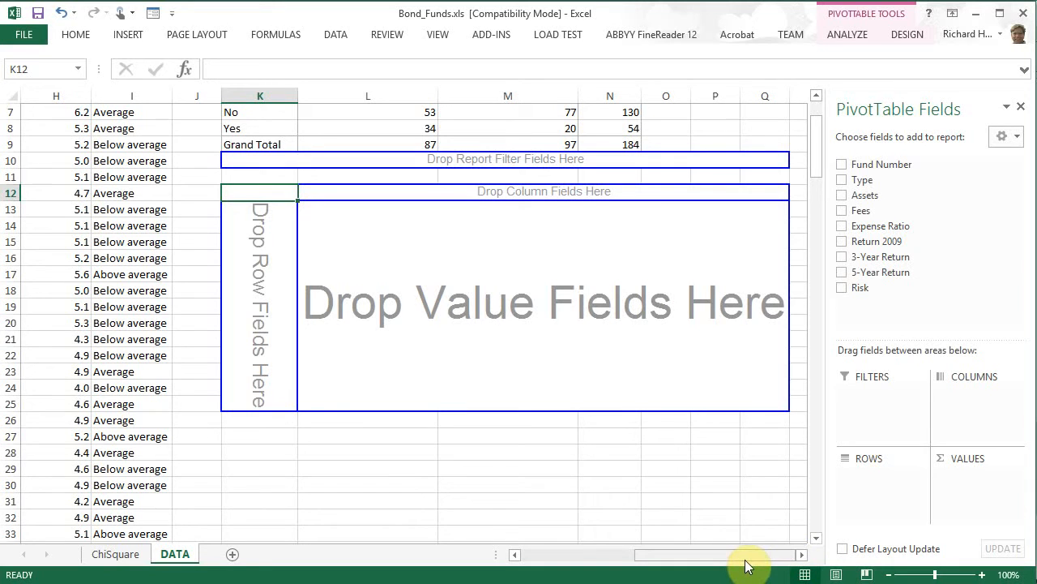
{"action": "key", "text": "ctrl+z"}
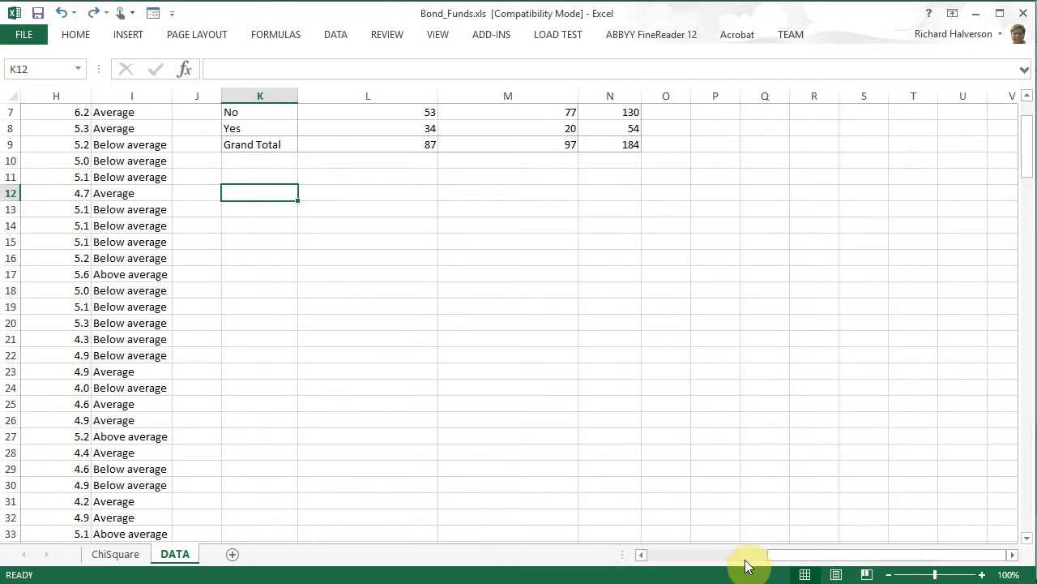
Insert a PivotTable from DATA!$A$1:$I$185 on the existing DATA sheet, located at cell K13
{"action": "left_click", "coordinate": [255, 212]}
{"action": "left_click", "coordinate": [129, 34]}
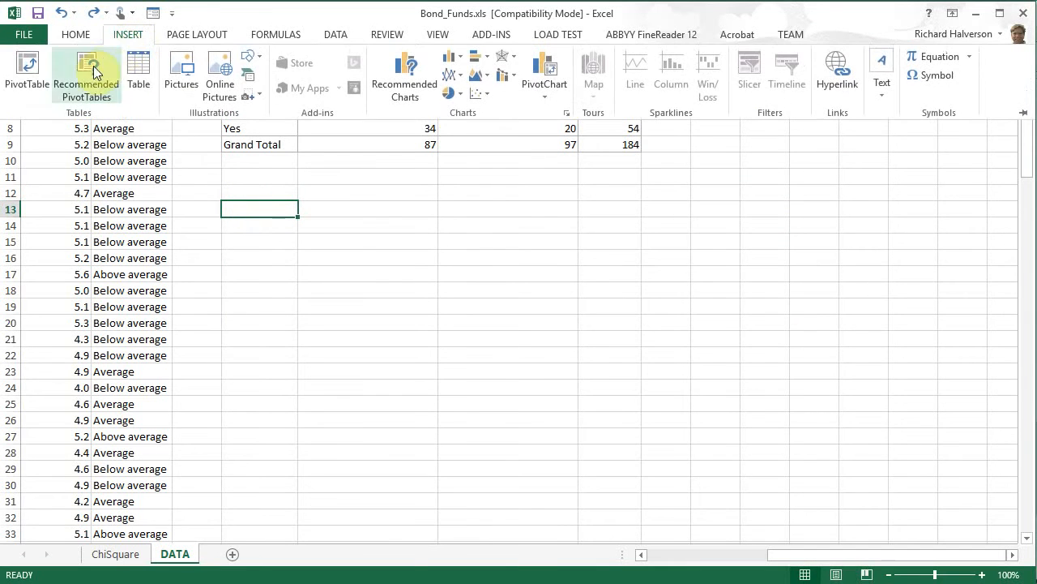
{"action": "left_click", "coordinate": [39, 84]}
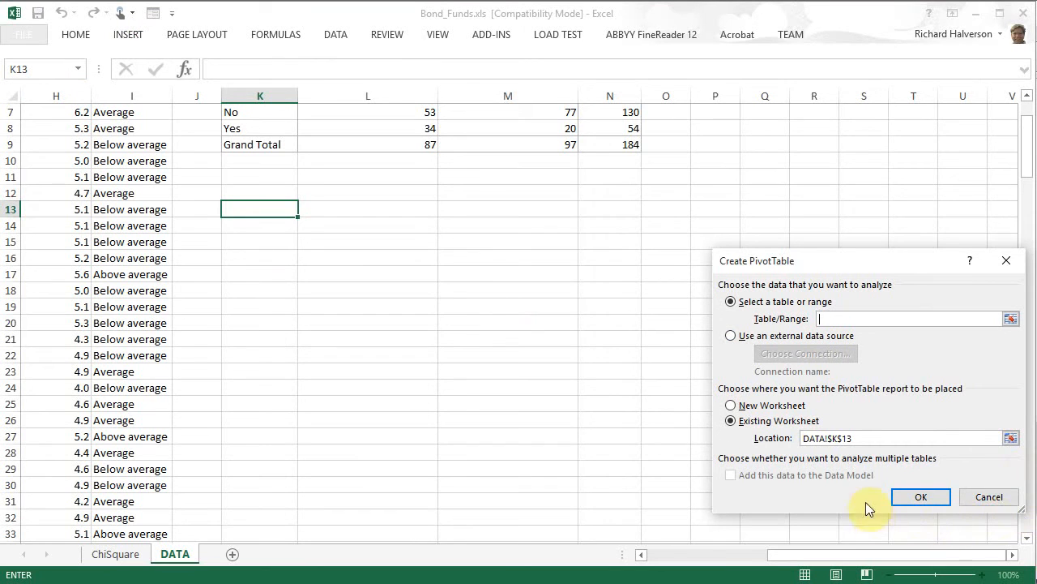
{"action": "scroll", "coordinate": [171, 305], "scroll_direction": "up", "scroll_amount": 2}
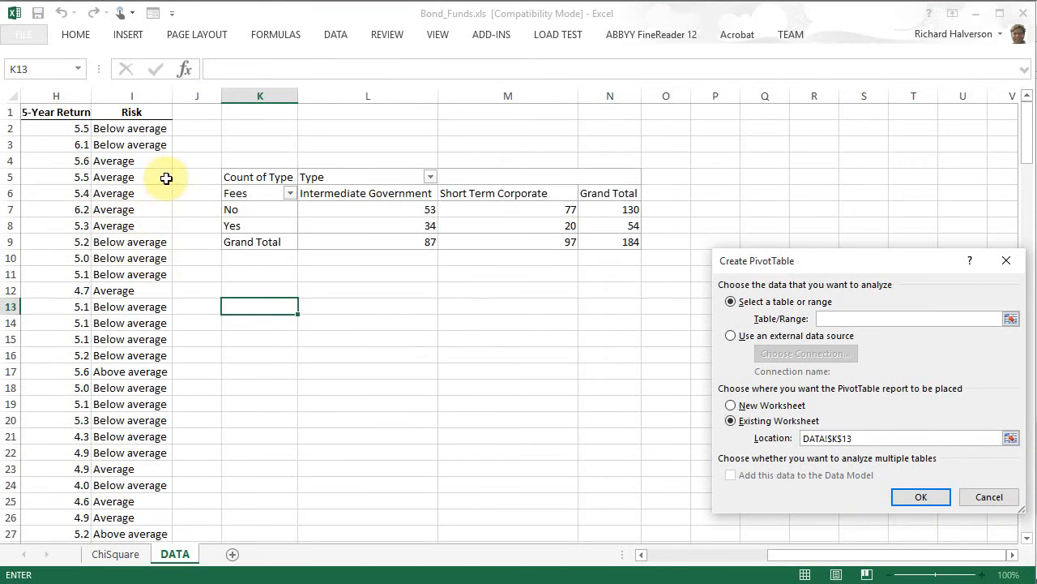
{"action": "left_click_drag", "start_coordinate": [142, 112], "coordinate": [29, 128]}
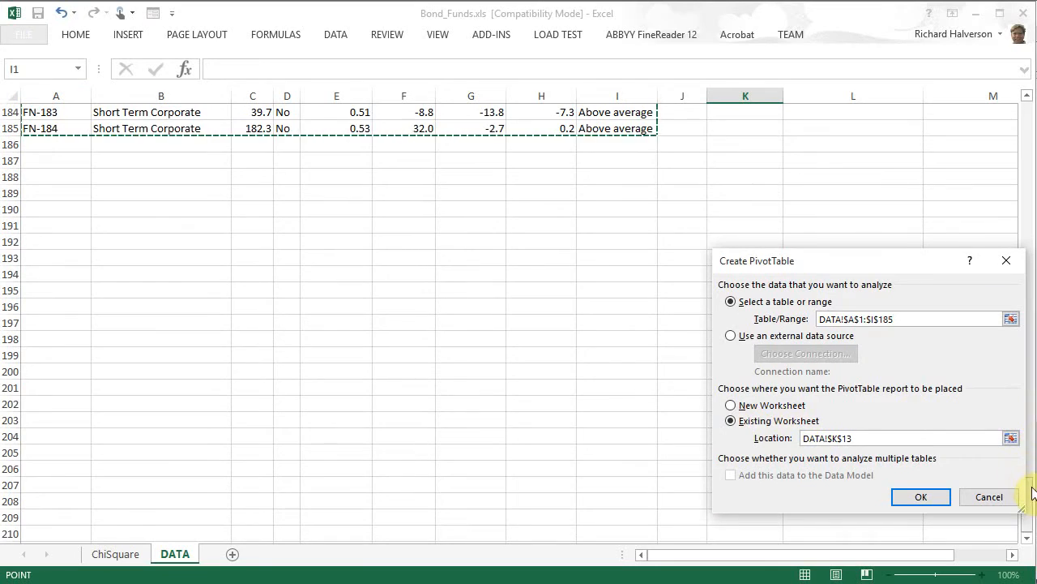
{"action": "left_click_drag", "start_coordinate": [1029, 490], "coordinate": [1027, 287]}
{"action": "left_click", "coordinate": [874, 437]}
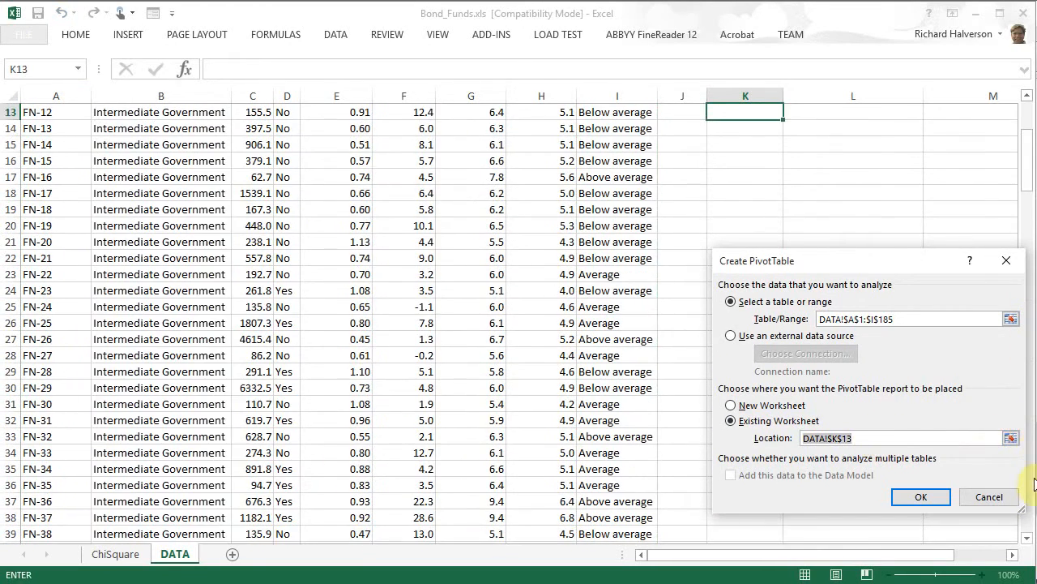
{"action": "left_click_drag", "start_coordinate": [1028, 174], "coordinate": [1023, 150]}
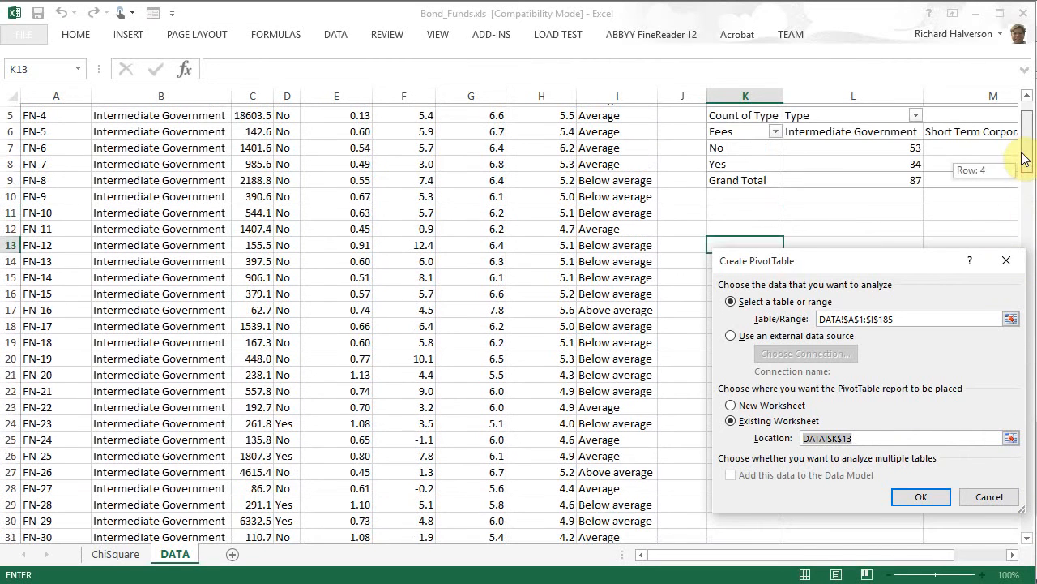
{"action": "left_click", "coordinate": [917, 499]}
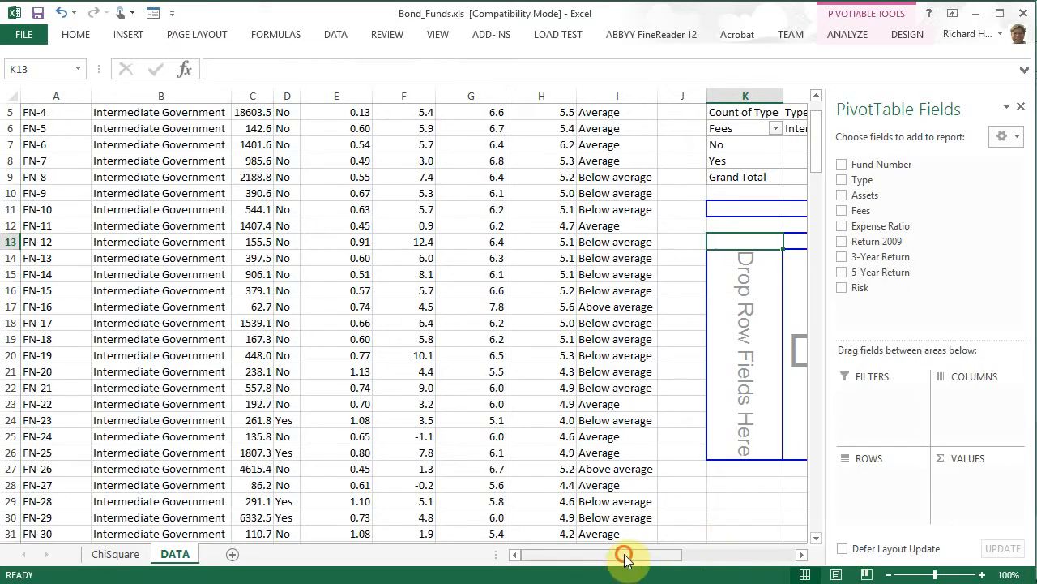
{"action": "left_click_drag", "start_coordinate": [622, 558], "coordinate": [742, 558]}
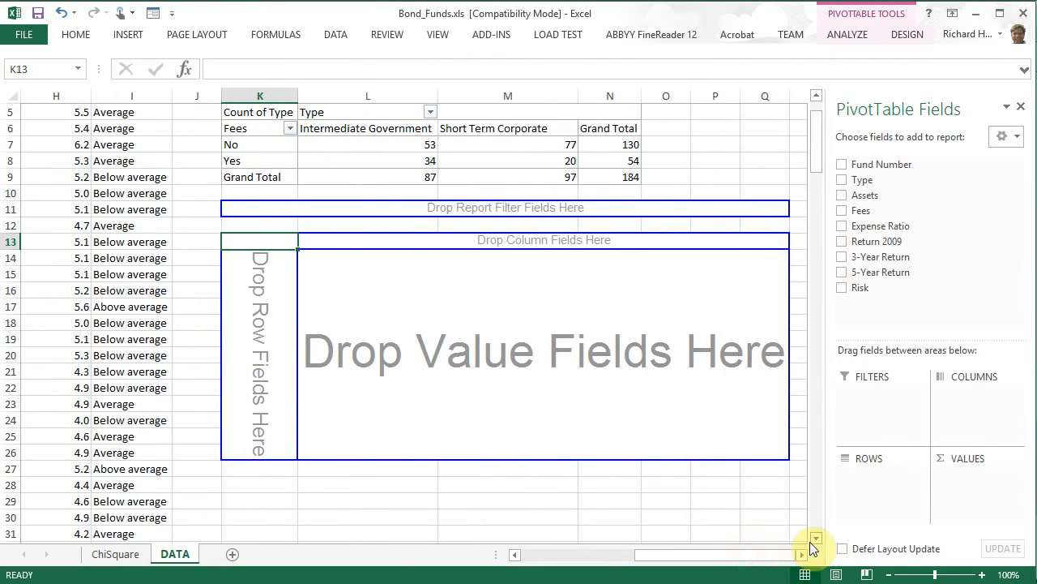
Recheck Question c in PS6_F15.pdf, and add Fees as the row field of the new PivotTable
{"action": "key", "text": "alt+Tab"}
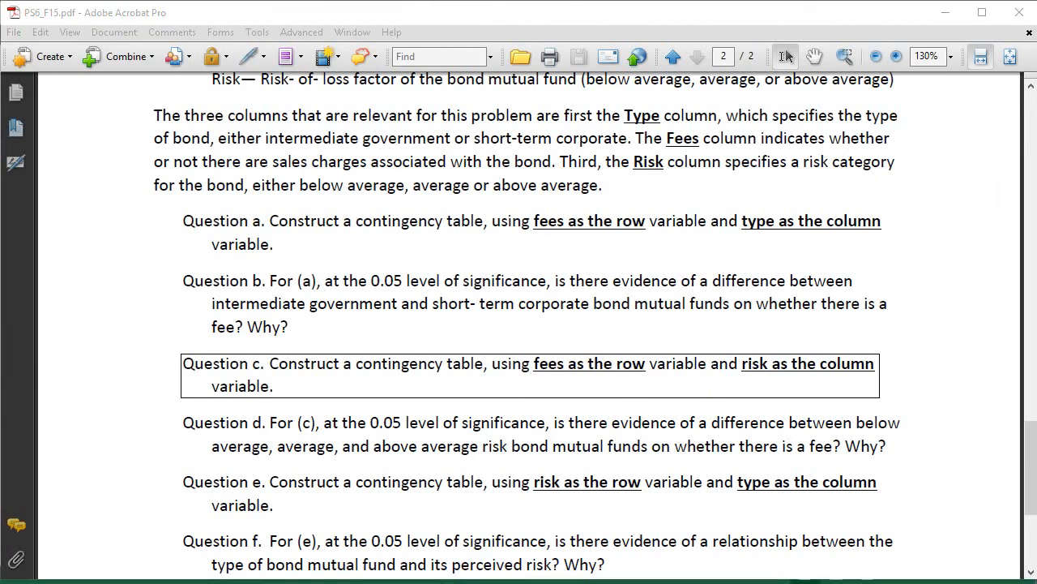
{"action": "key", "text": "alt+Tab"}
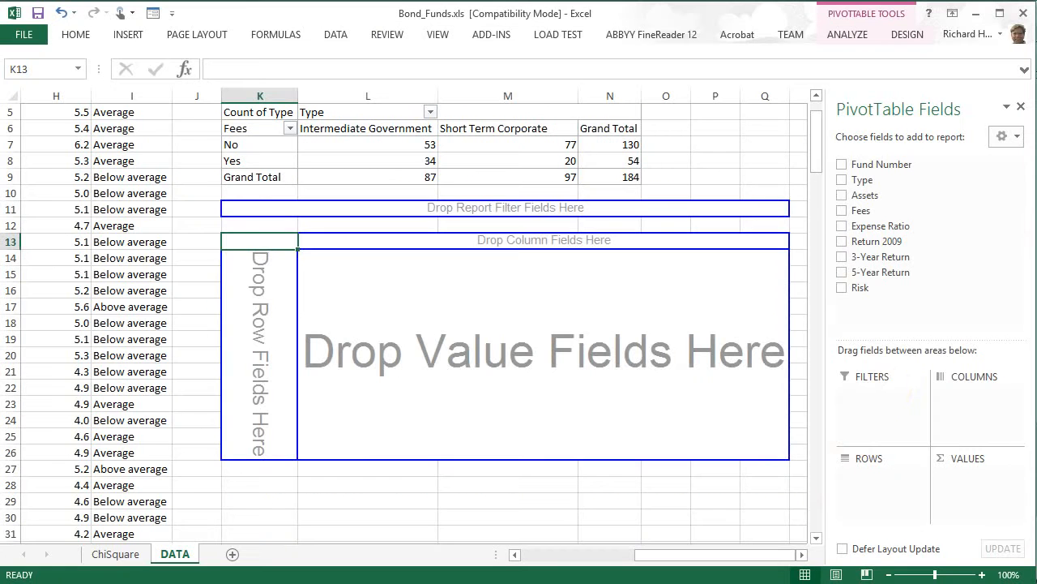
{"action": "left_click", "coordinate": [842, 210]}
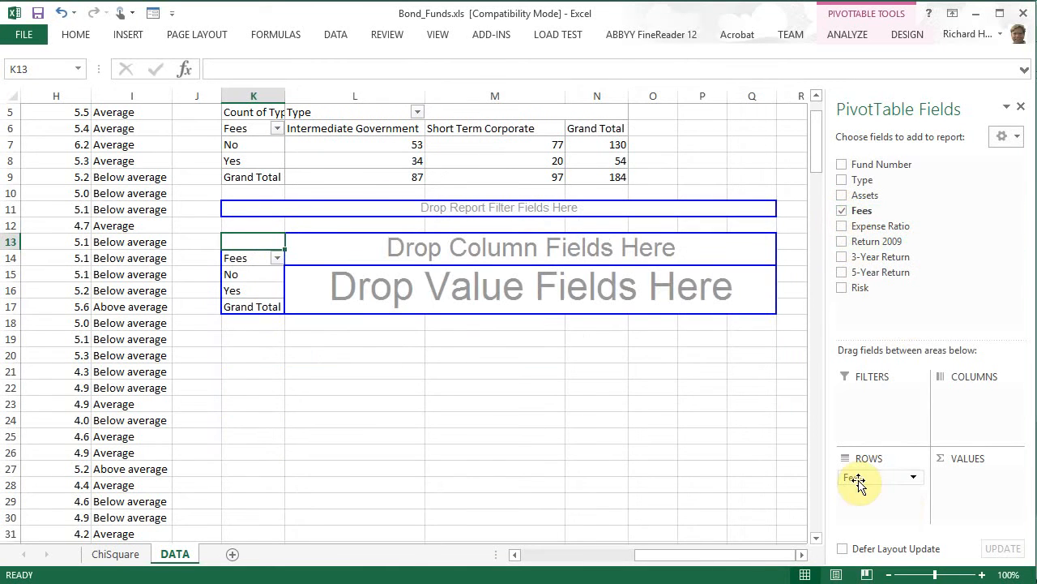
Add Risk as the column field and Count of Risk as the value of the fees PivotTable
{"action": "left_click", "coordinate": [844, 290]}
{"action": "left_click_drag", "start_coordinate": [881, 497], "coordinate": [970, 402]}
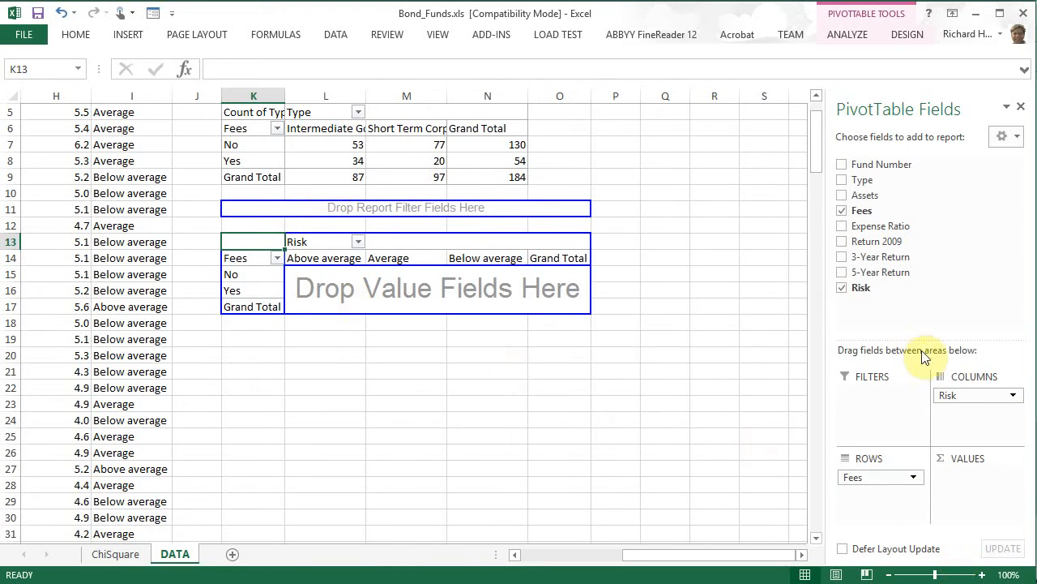
{"action": "left_click_drag", "start_coordinate": [861, 290], "coordinate": [963, 484]}
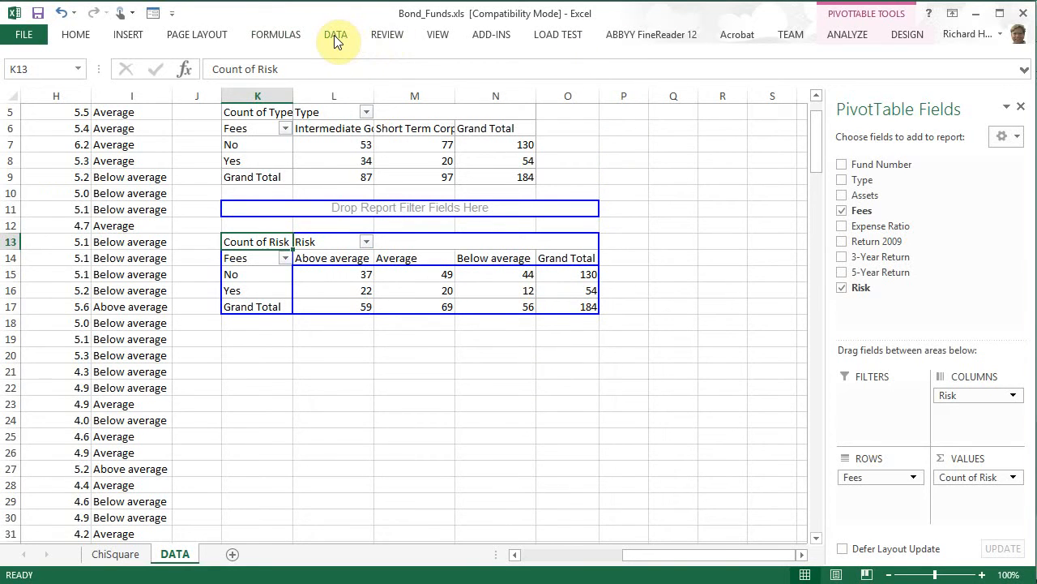
Start a PHStat multiple-sample Chi-Square Test, and set it to 2 rows and 3 columns
{"action": "left_click", "coordinate": [484, 37]}
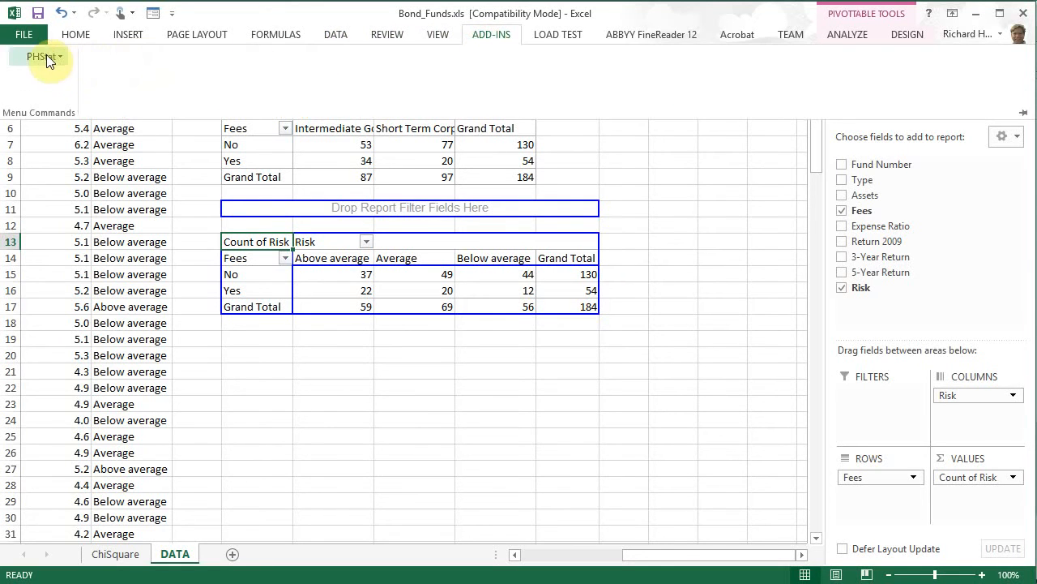
{"action": "left_click", "coordinate": [44, 57]}
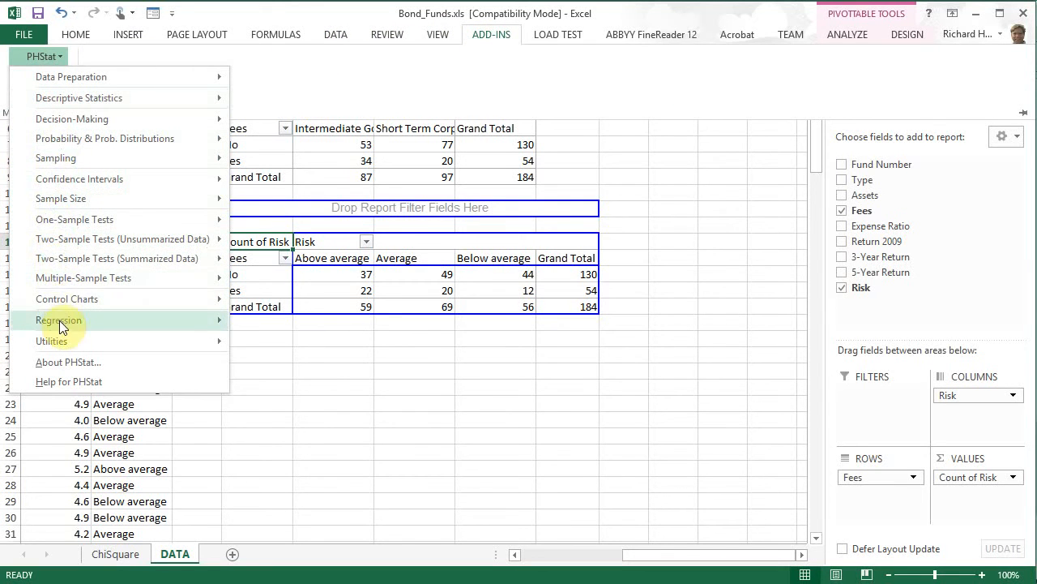
{"action": "mouse_move", "coordinate": [57, 298]}
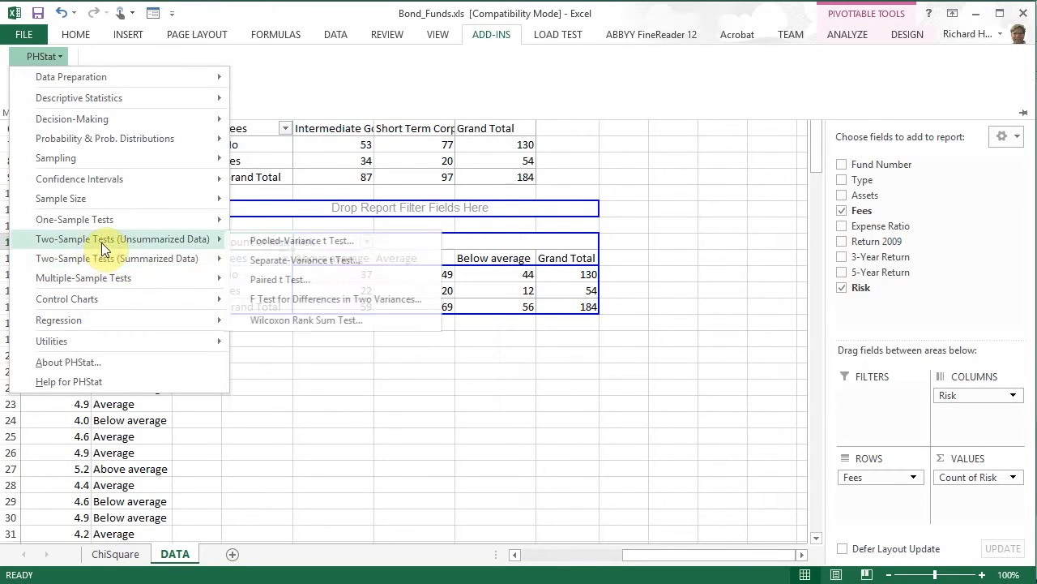
{"action": "mouse_move", "coordinate": [104, 276]}
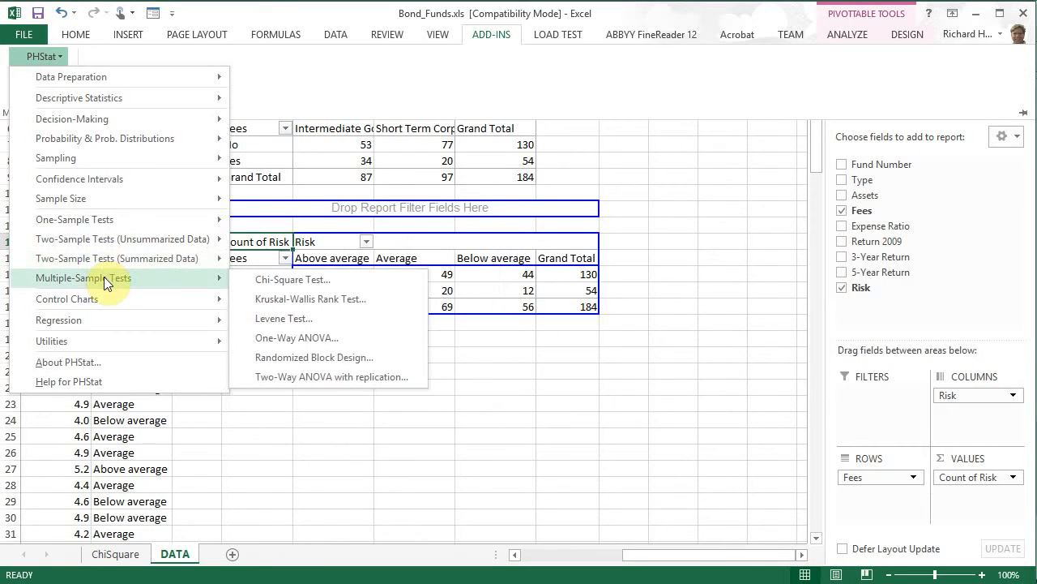
{"action": "left_click", "coordinate": [287, 280]}
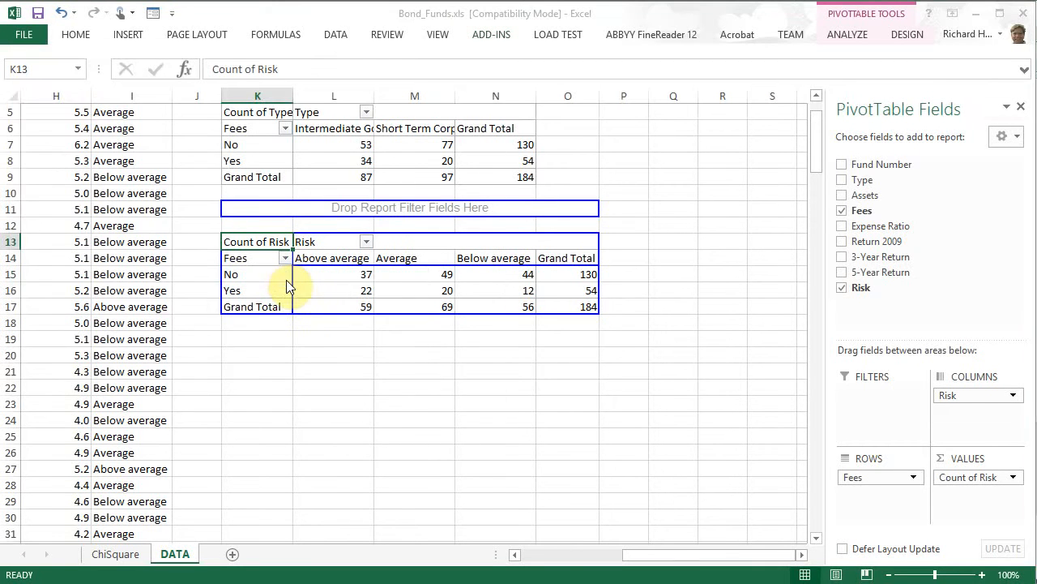
{"action": "left_click_drag", "start_coordinate": [771, 149], "coordinate": [672, 133]}
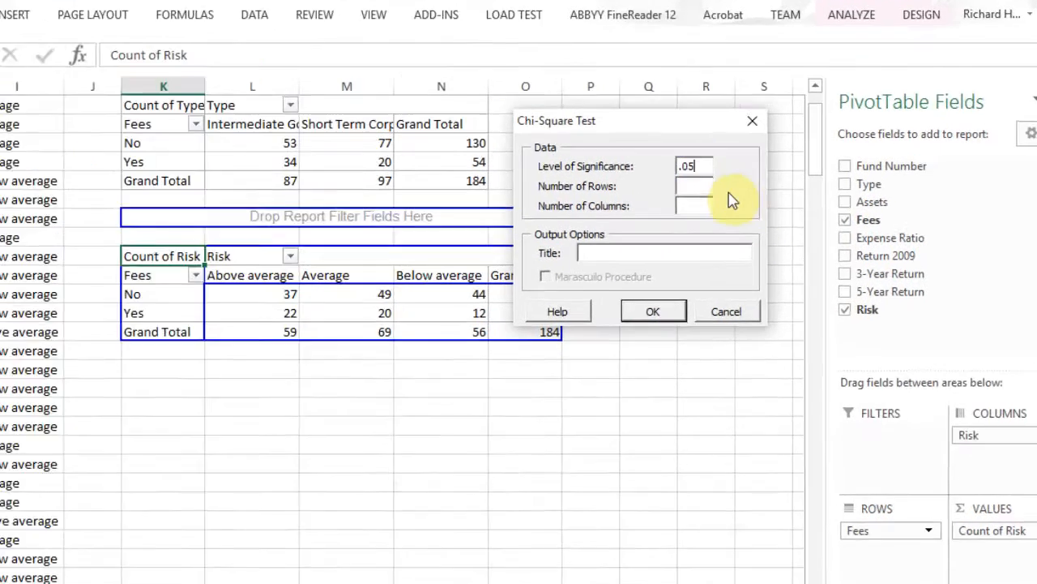
{"action": "left_click", "coordinate": [715, 182]}
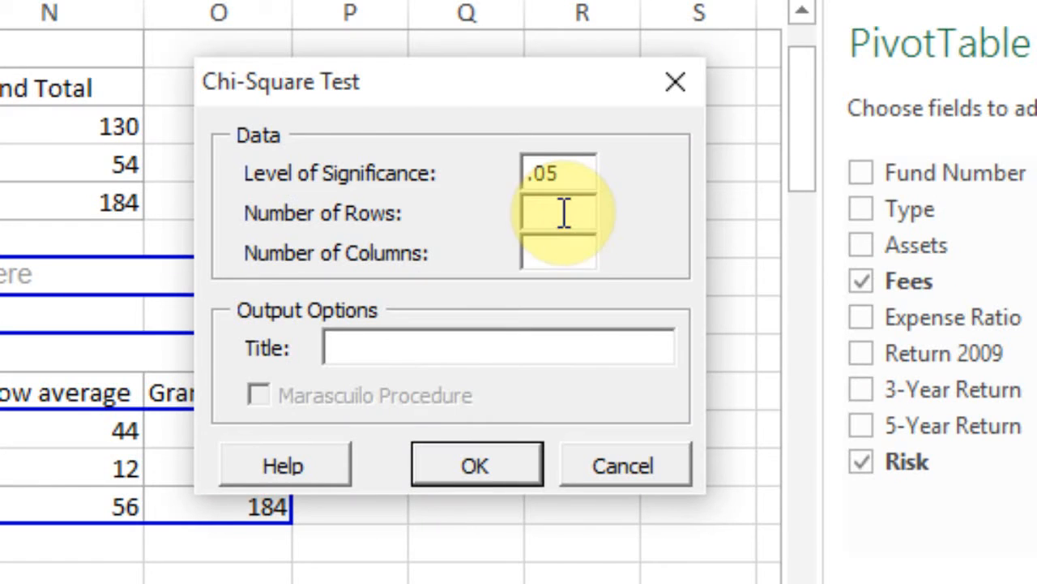
{"action": "type", "text": "2"}
{"action": "left_click", "coordinate": [546, 254]}
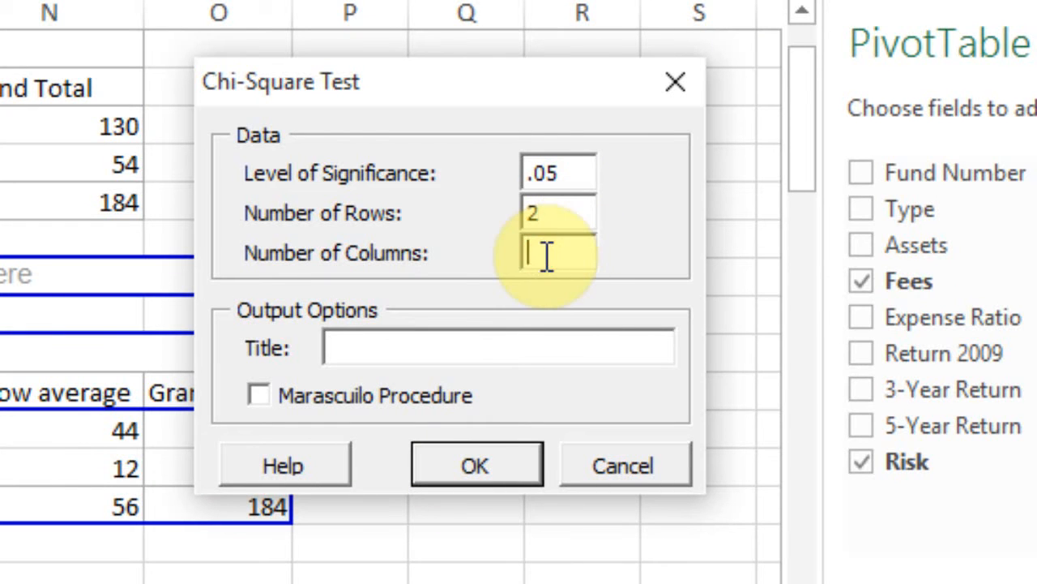
{"action": "type", "text": "3"}
Title the chi-square output "Fees - Risk", and run the test with the Marascuilo Procedure enabled
{"action": "left_click", "coordinate": [509, 348]}
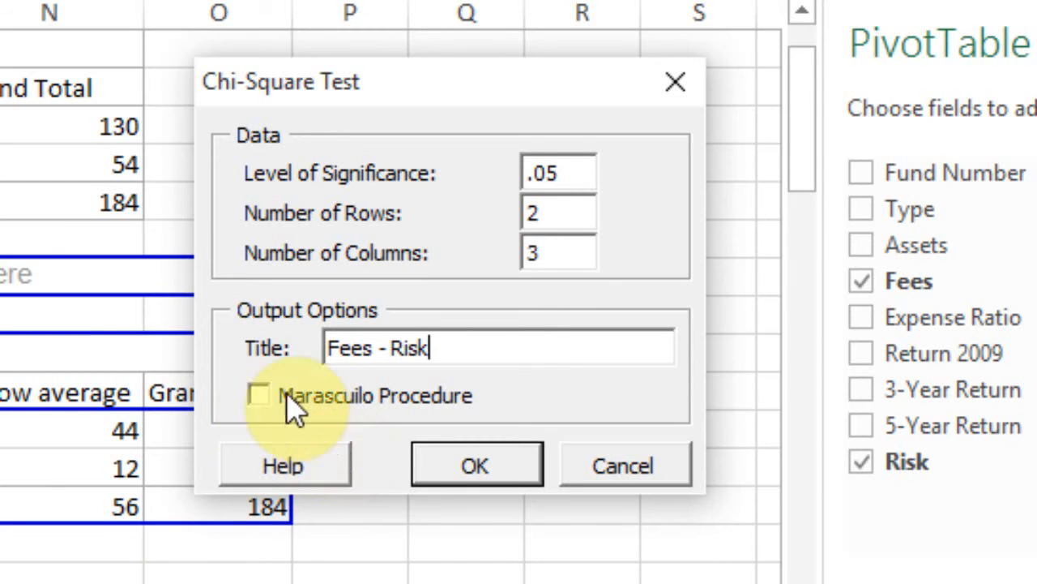
{"action": "left_click", "coordinate": [258, 396]}
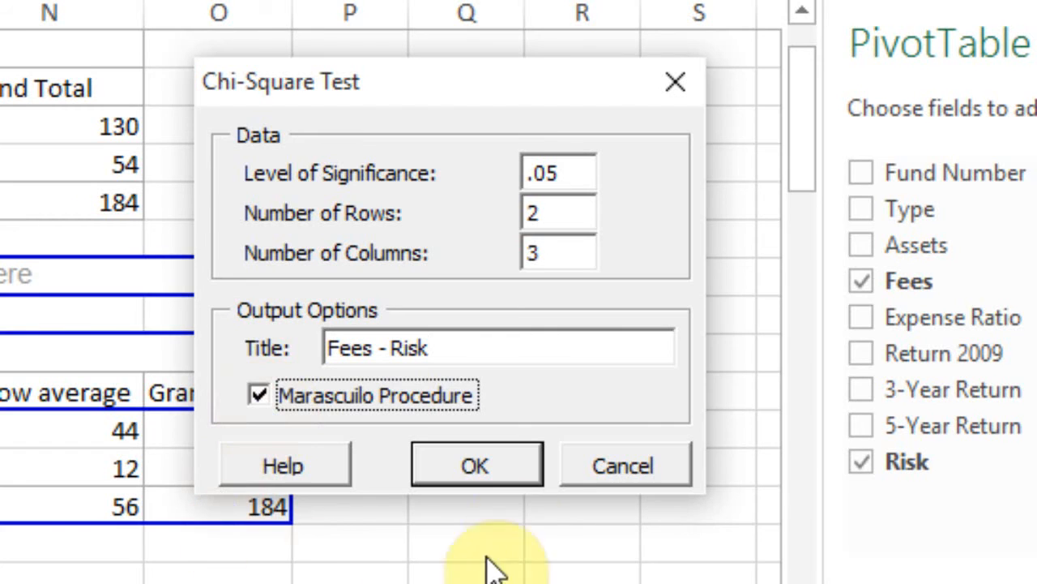
{"action": "left_click", "coordinate": [485, 468]}
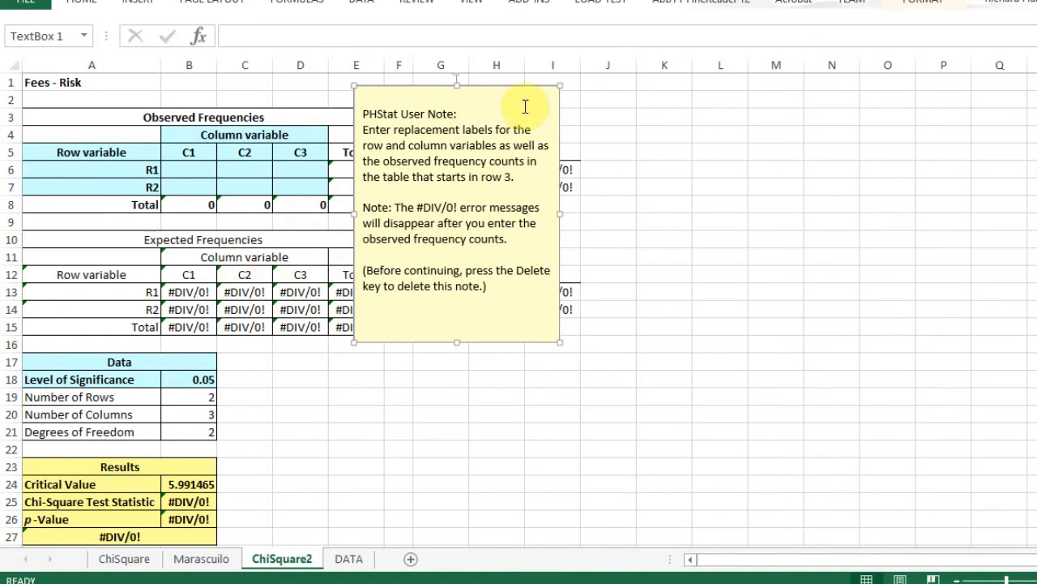
Move the PHStat note clear of the ChiSquare2 tables, and copy the risk labels and counts in L14:N16 of the DATA sheet
{"action": "left_click_drag", "start_coordinate": [511, 88], "coordinate": [833, 136]}
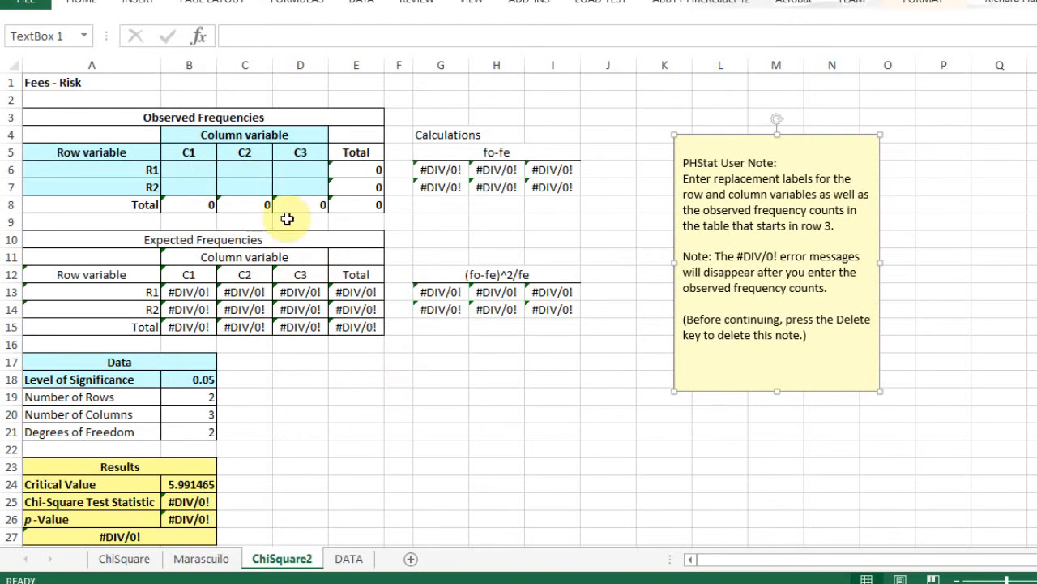
{"action": "left_click", "coordinate": [348, 558]}
{"action": "left_click", "coordinate": [423, 386]}
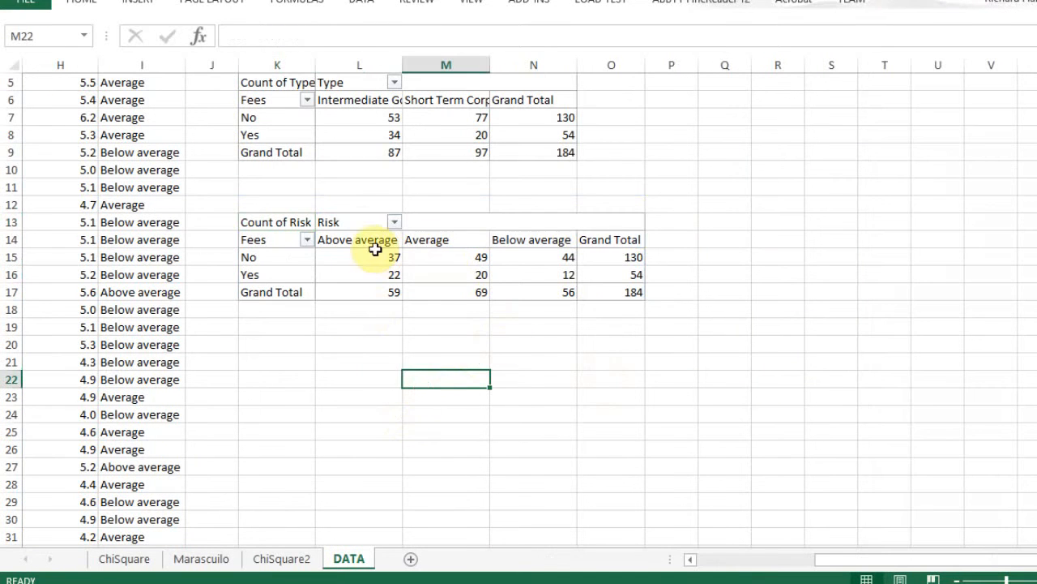
{"action": "left_click_drag", "start_coordinate": [361, 237], "coordinate": [505, 256]}
{"action": "left_click", "coordinate": [580, 376]}
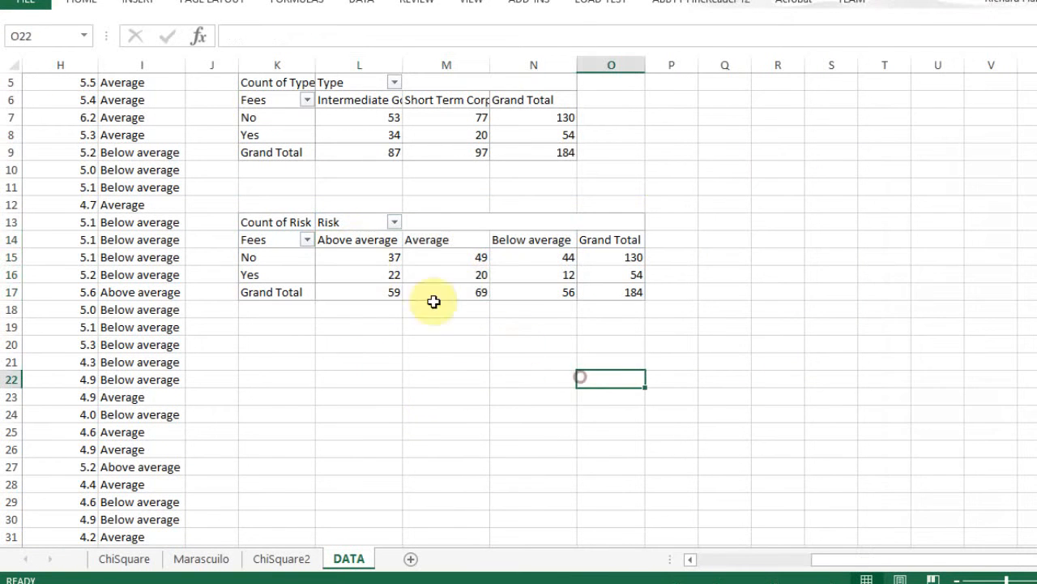
{"action": "left_click_drag", "start_coordinate": [359, 241], "coordinate": [525, 280]}
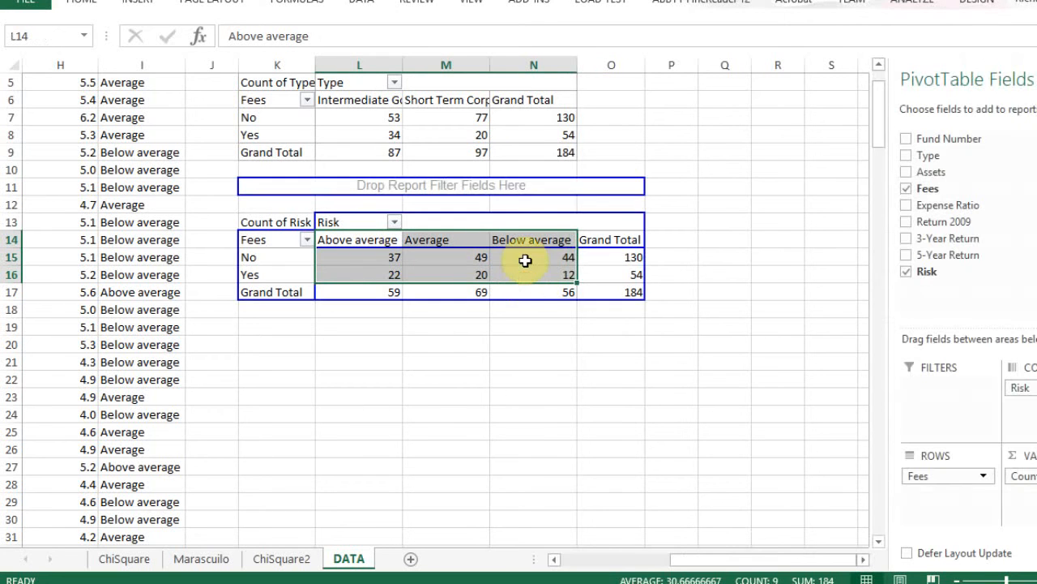
{"action": "right_click", "coordinate": [526, 261]}
{"action": "left_click", "coordinate": [567, 275]}
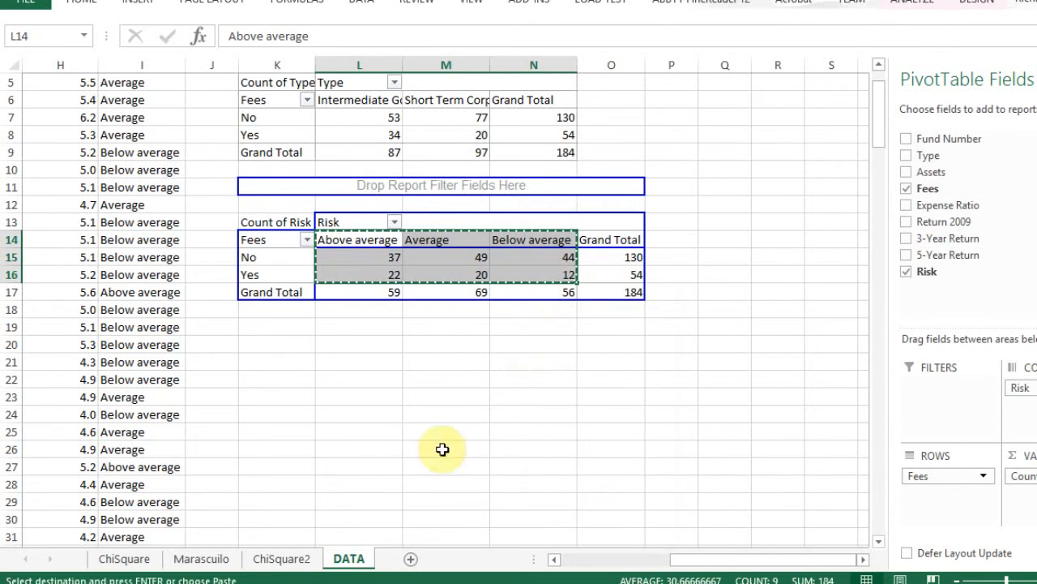
Paste the copied risk labels and counts as values at B5 of the ChiSquare2 sheet, and autofit columns B to D
{"action": "left_click", "coordinate": [281, 559]}
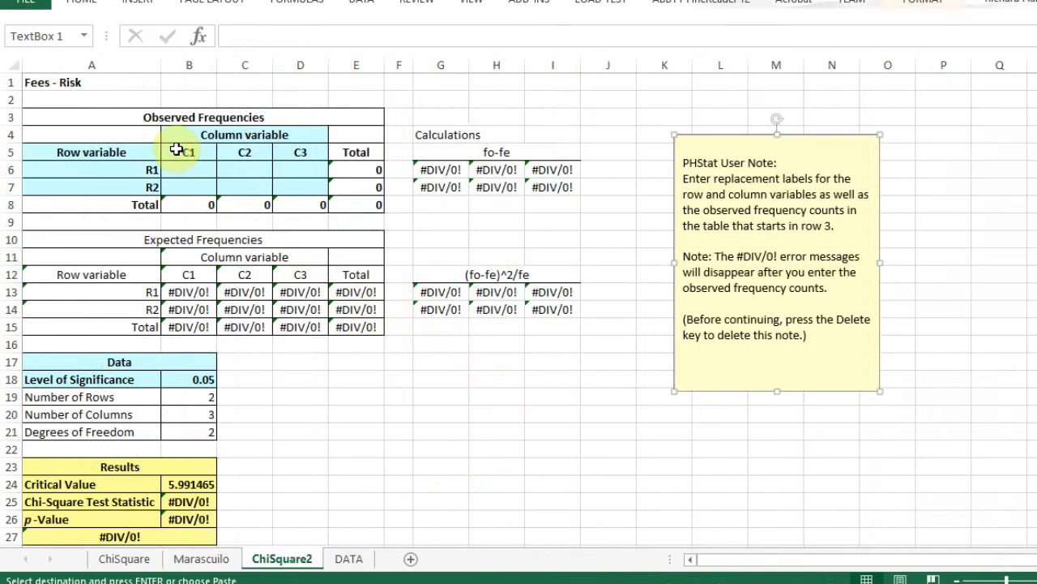
{"action": "left_click", "coordinate": [183, 148]}
{"action": "right_click", "coordinate": [191, 150]}
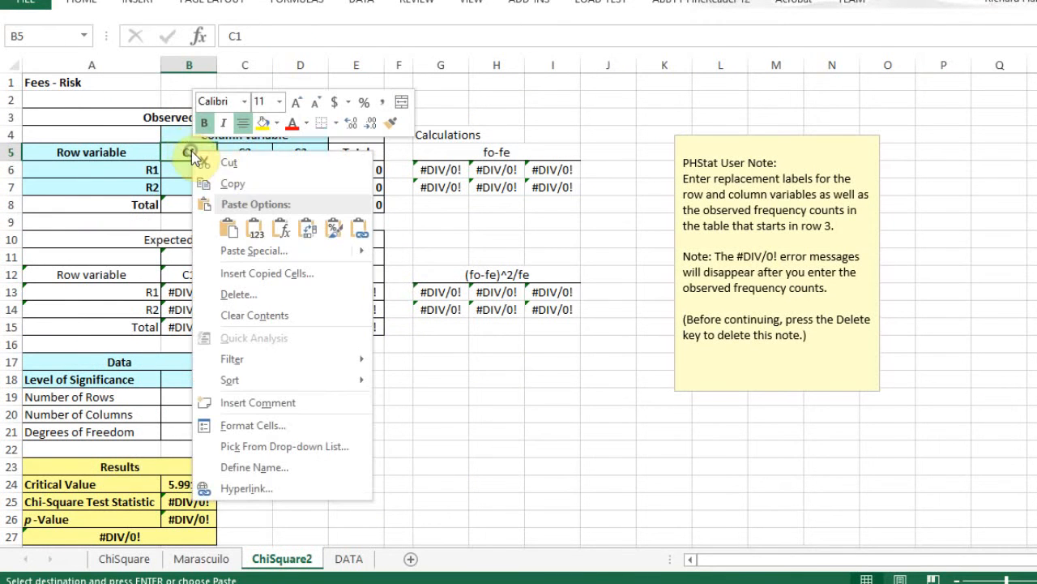
{"action": "left_click", "coordinate": [252, 230]}
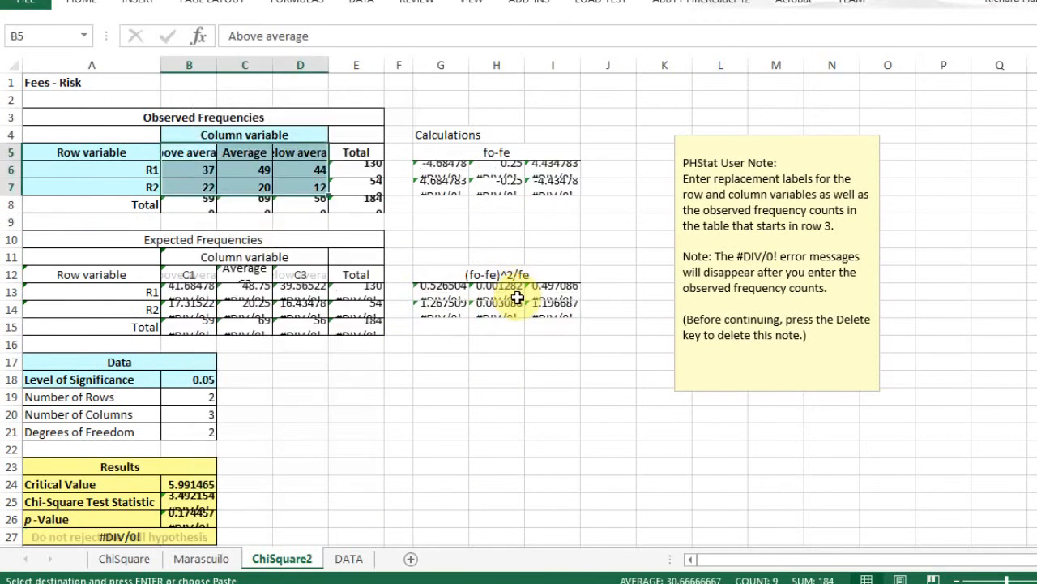
{"action": "left_click_drag", "start_coordinate": [192, 65], "coordinate": [305, 73]}
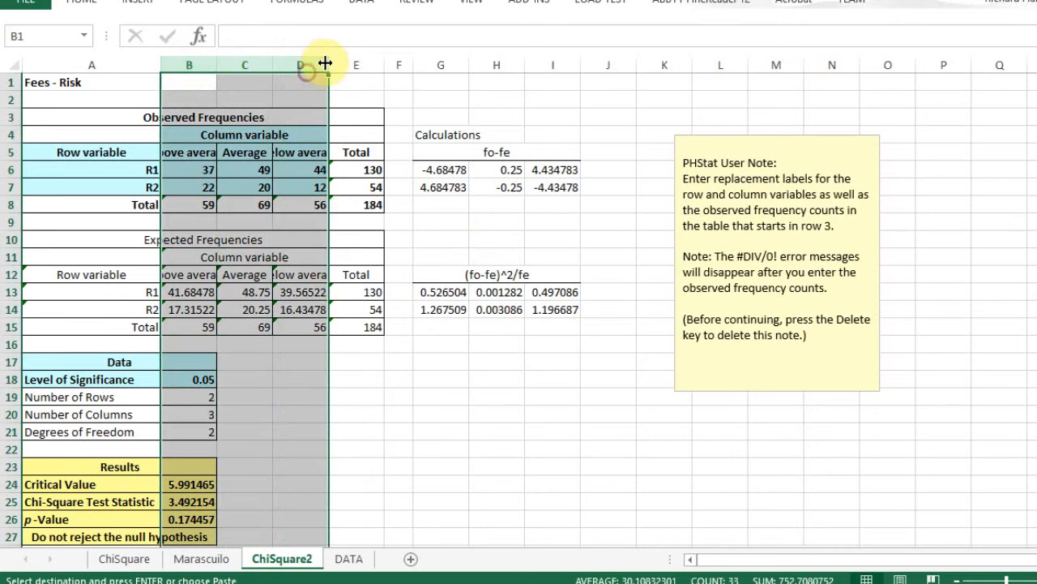
{"action": "double_click", "coordinate": [328, 65]}
{"action": "left_click", "coordinate": [559, 447]}
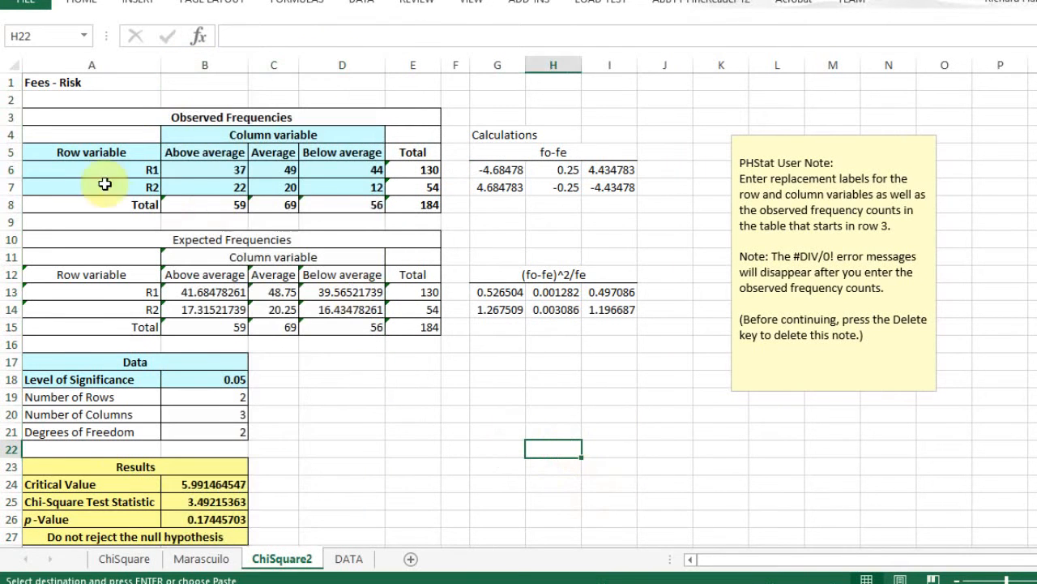
Copy the No and Yes fee labels from K15:K16 of the DATA sheet into A6:A7 of ChiSquare2 as values
{"action": "left_click", "coordinate": [359, 558]}
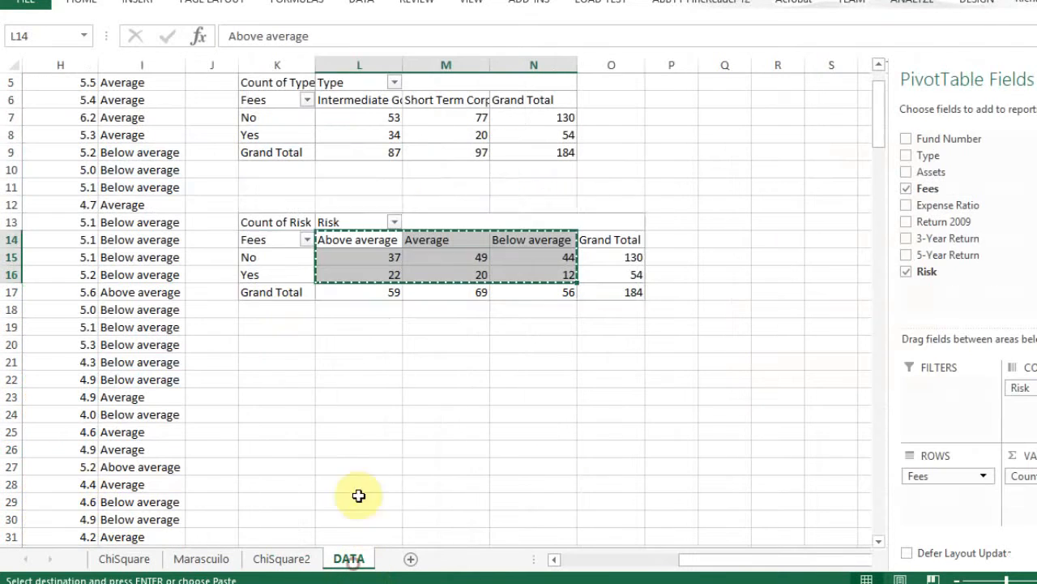
{"action": "left_click", "coordinate": [262, 258]}
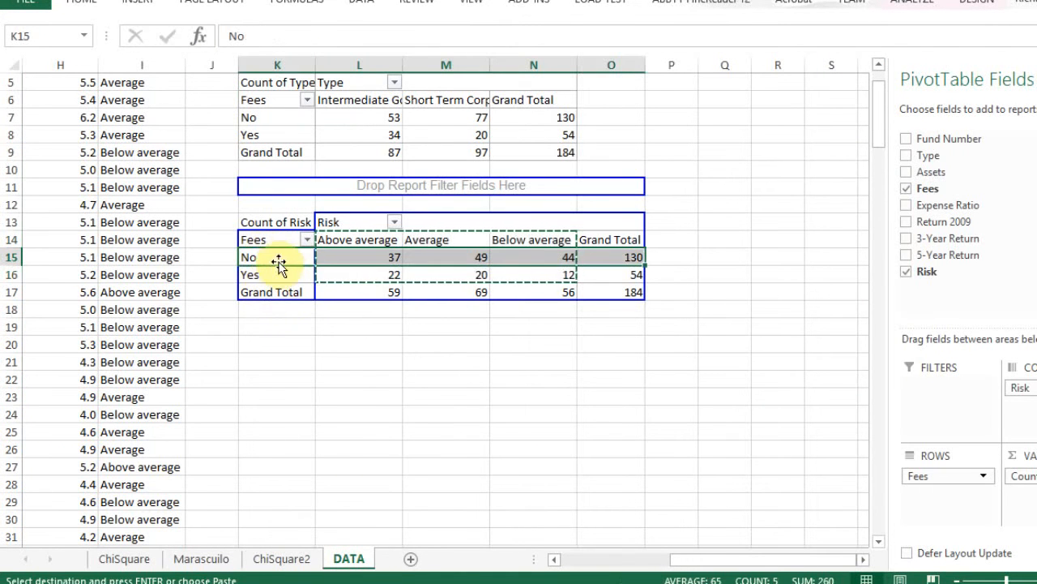
{"action": "left_click_drag", "start_coordinate": [283, 257], "coordinate": [282, 269]}
{"action": "right_click", "coordinate": [283, 270]}
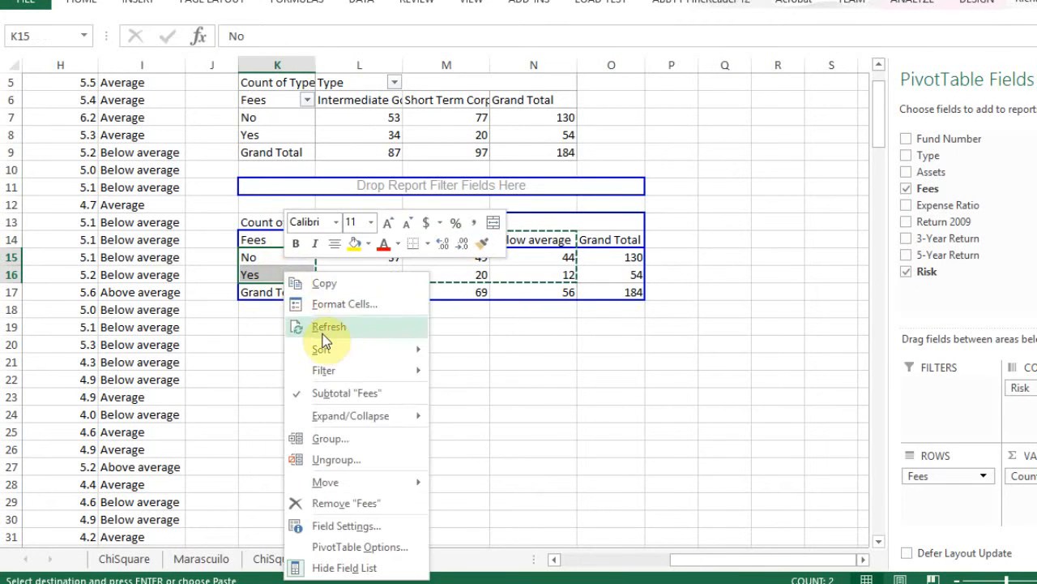
{"action": "left_click", "coordinate": [327, 283]}
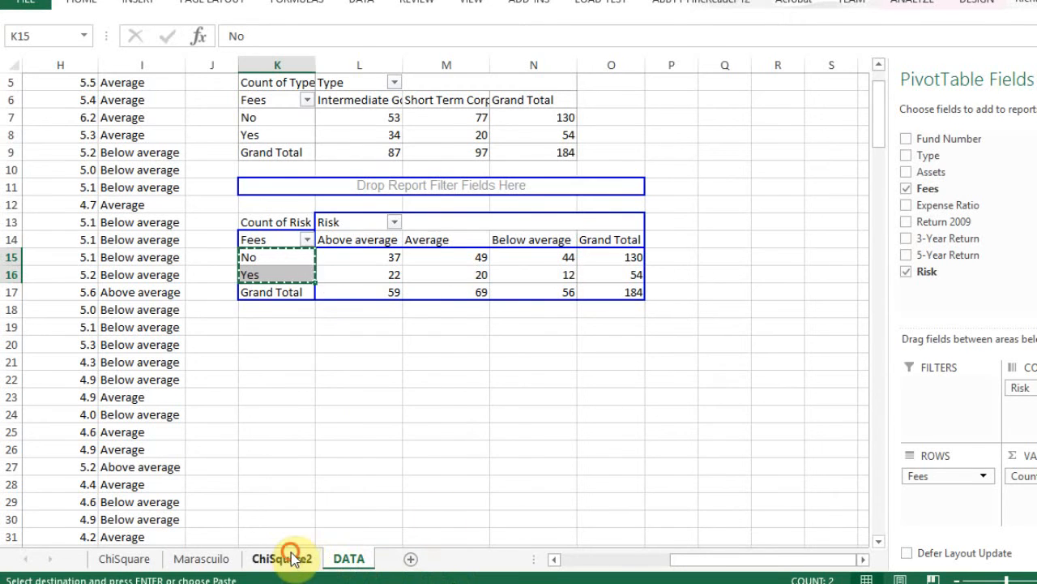
{"action": "left_click", "coordinate": [283, 559]}
{"action": "left_click", "coordinate": [91, 166]}
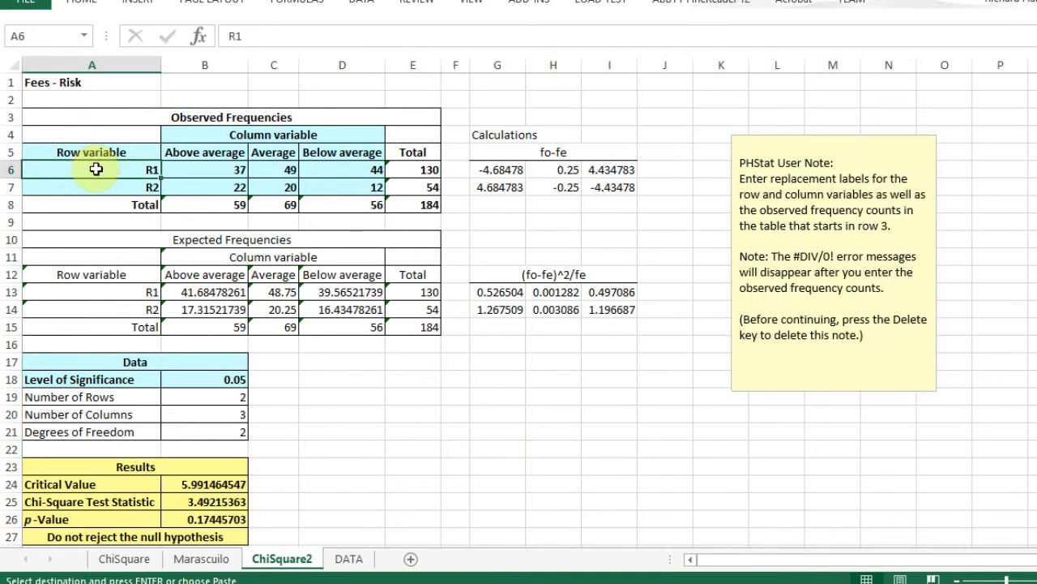
{"action": "right_click", "coordinate": [93, 167]}
{"action": "left_click", "coordinate": [152, 247]}
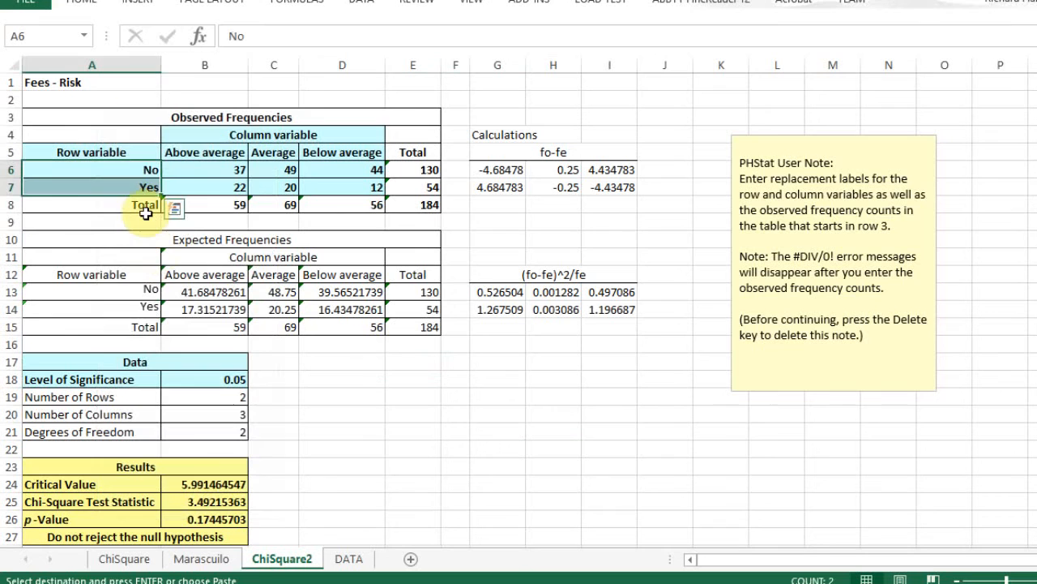
Rename the row variable in A5 to Fees and the column variable in B4 to Risk in the observed frequencies table
{"action": "left_click", "coordinate": [114, 156]}
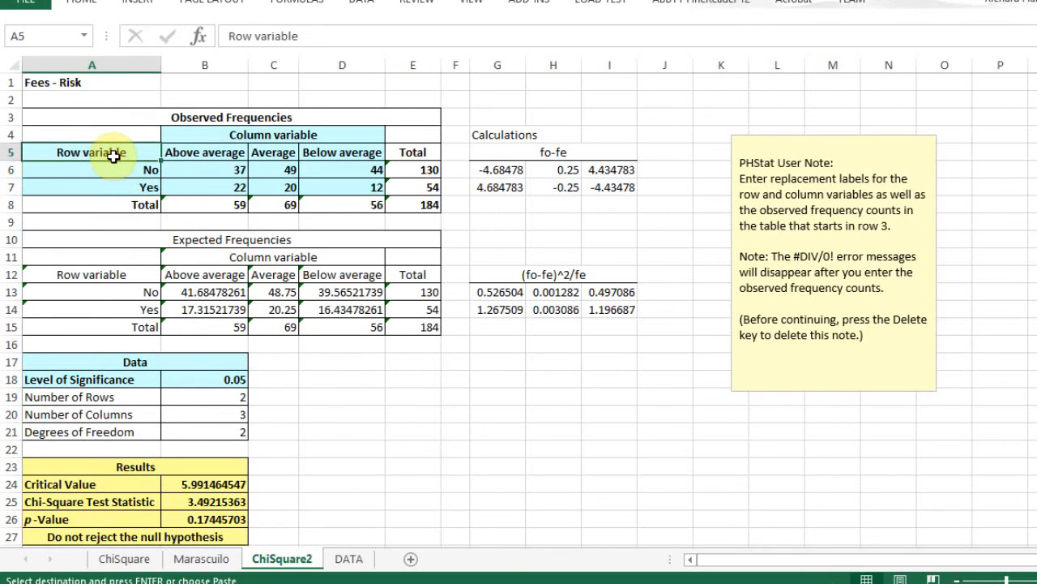
{"action": "type", "text": "Fees"}
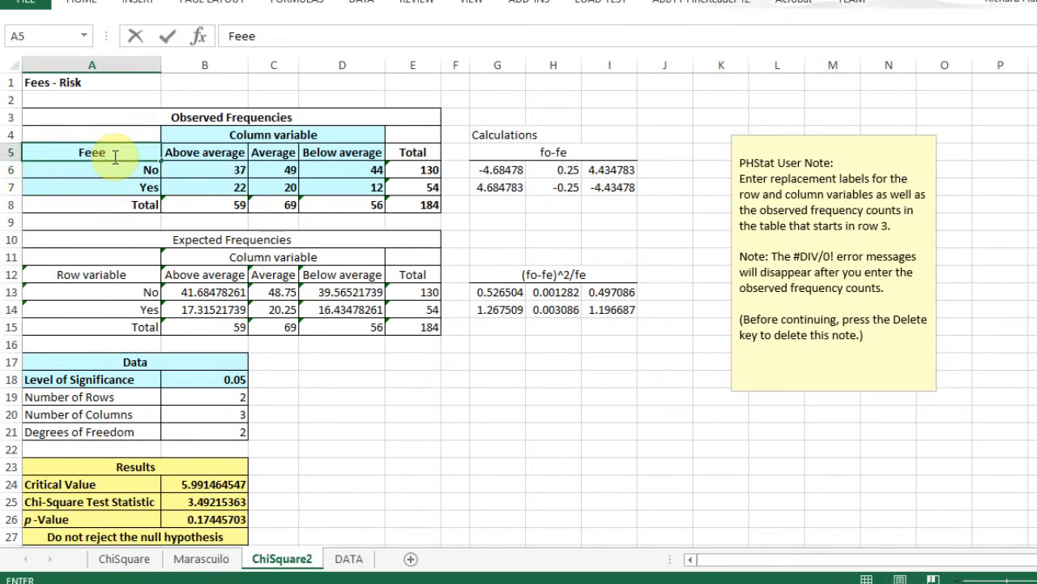
{"action": "left_click", "coordinate": [254, 135]}
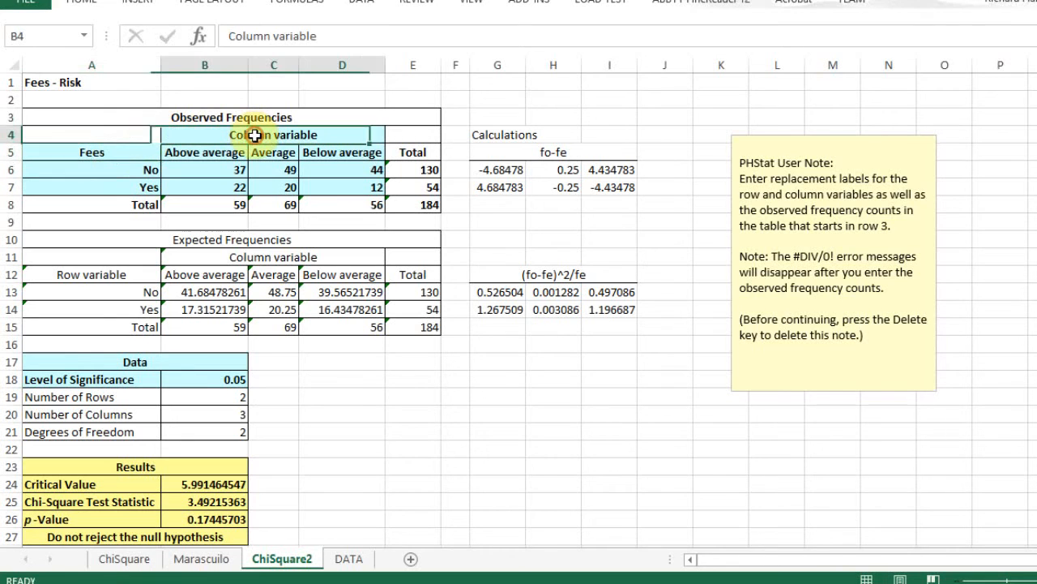
{"action": "type", "text": "Ri"}
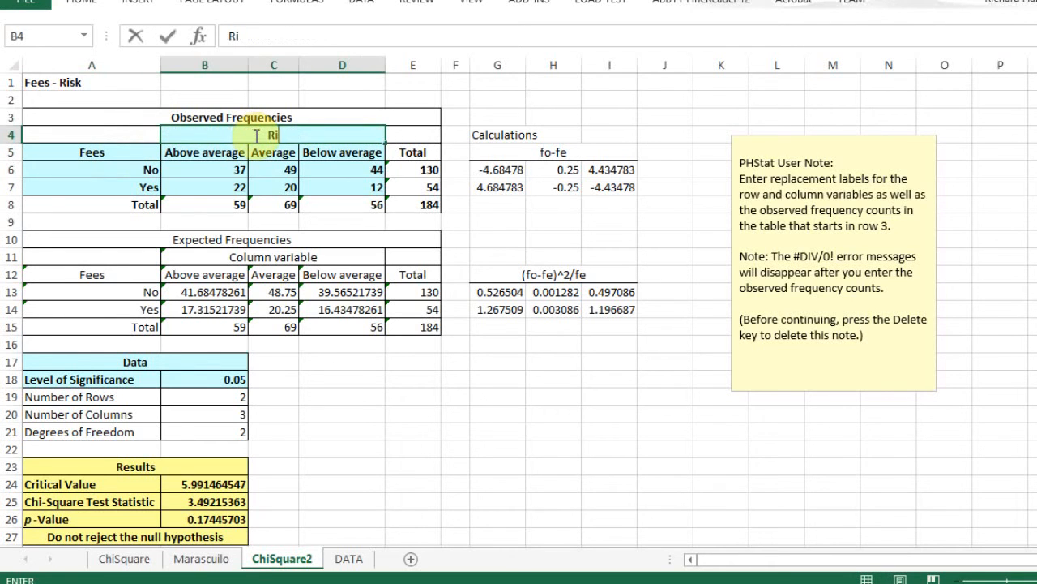
{"action": "type", "text": "sk"}
{"action": "key", "text": "Return"}
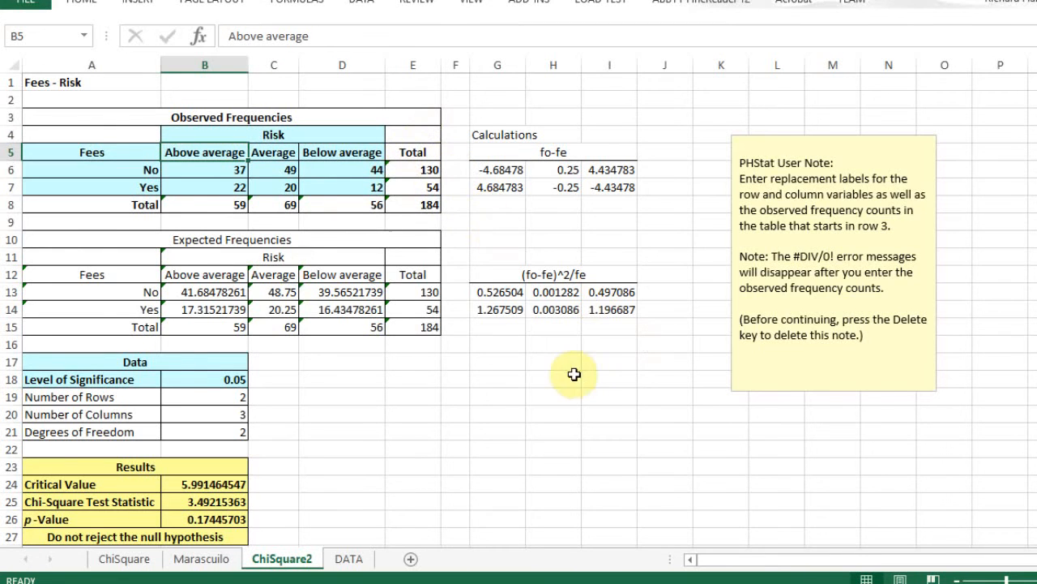
Review the ChiSquare2 results, checking the hypothesis decision formula in A27 and the expected frequency note
{"action": "scroll", "coordinate": [562, 370], "scroll_direction": "down", "scroll_amount": 1}
{"action": "scroll", "coordinate": [559, 366], "scroll_direction": "down", "scroll_amount": 3}
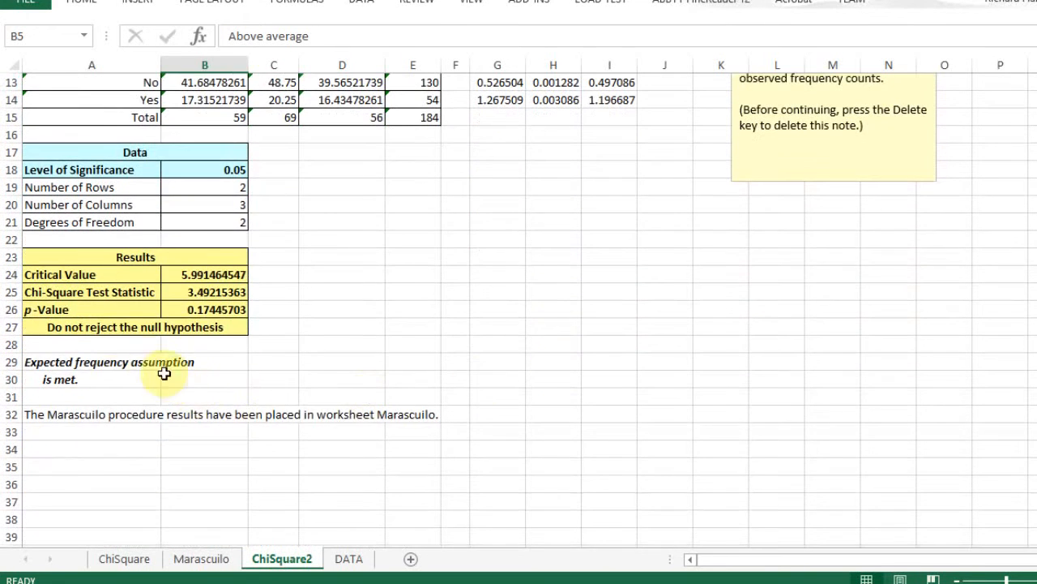
{"action": "left_click", "coordinate": [122, 327]}
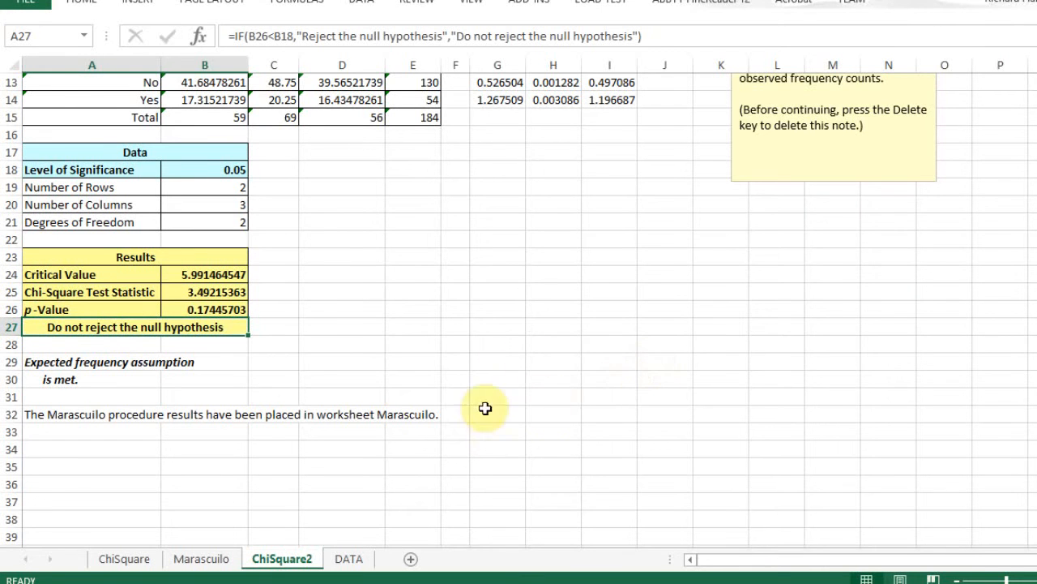
{"action": "scroll", "coordinate": [540, 348], "scroll_direction": "up", "scroll_amount": 2}
{"action": "scroll", "coordinate": [540, 347], "scroll_direction": "up", "scroll_amount": 2}
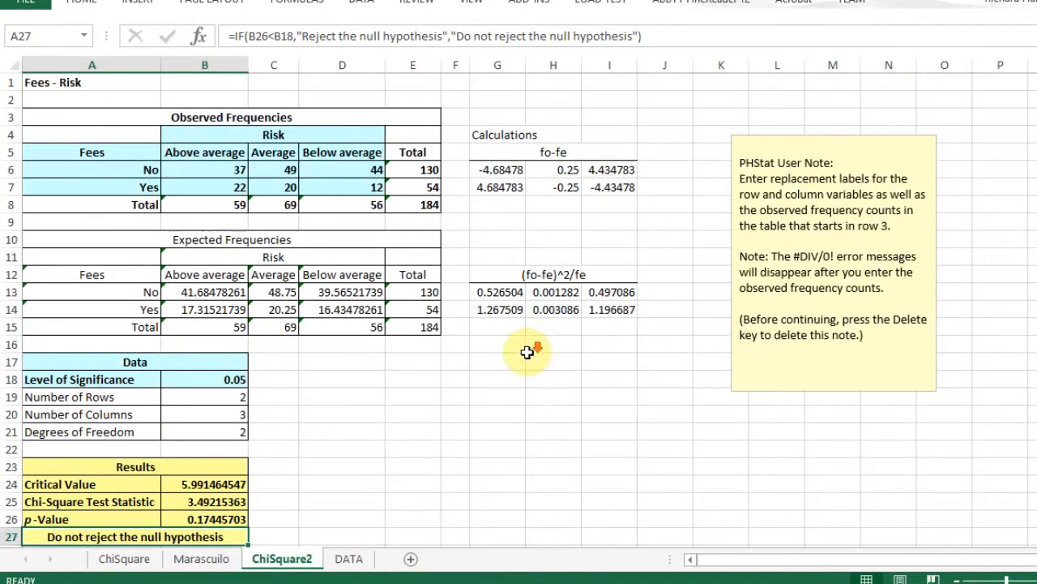
Inspect the fo-fe formulas in G6:H6 and the expected frequency formulas in B13:D13 and B14
{"action": "scroll", "coordinate": [540, 347], "scroll_direction": "down", "scroll_amount": 1}
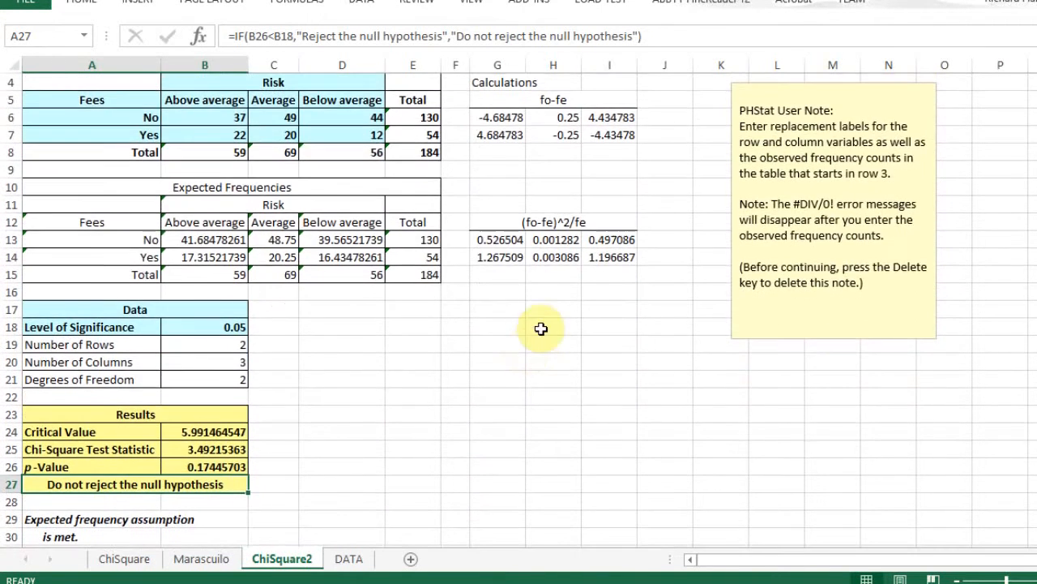
{"action": "left_click", "coordinate": [498, 119]}
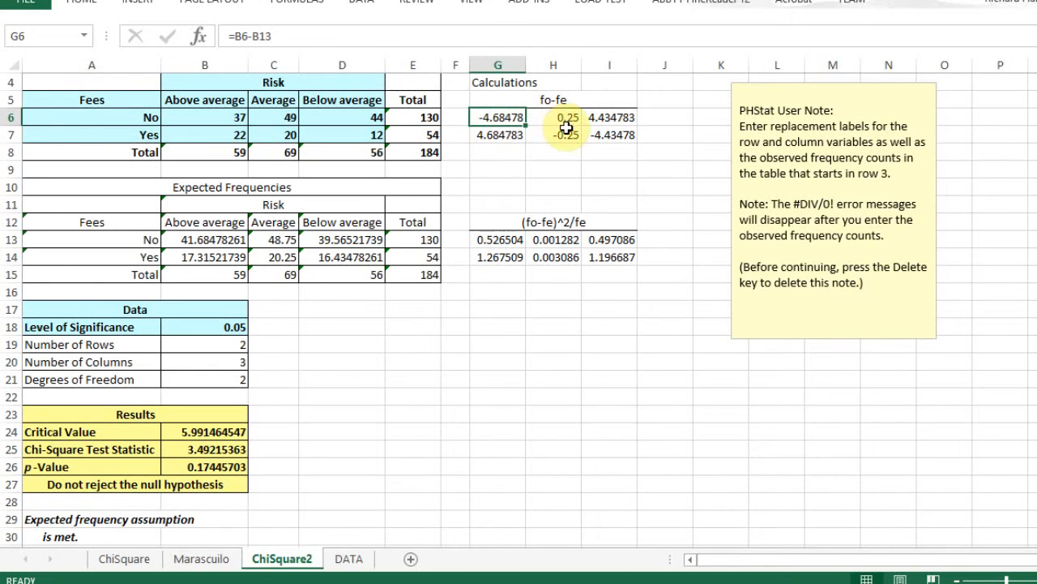
{"action": "left_click", "coordinate": [559, 118]}
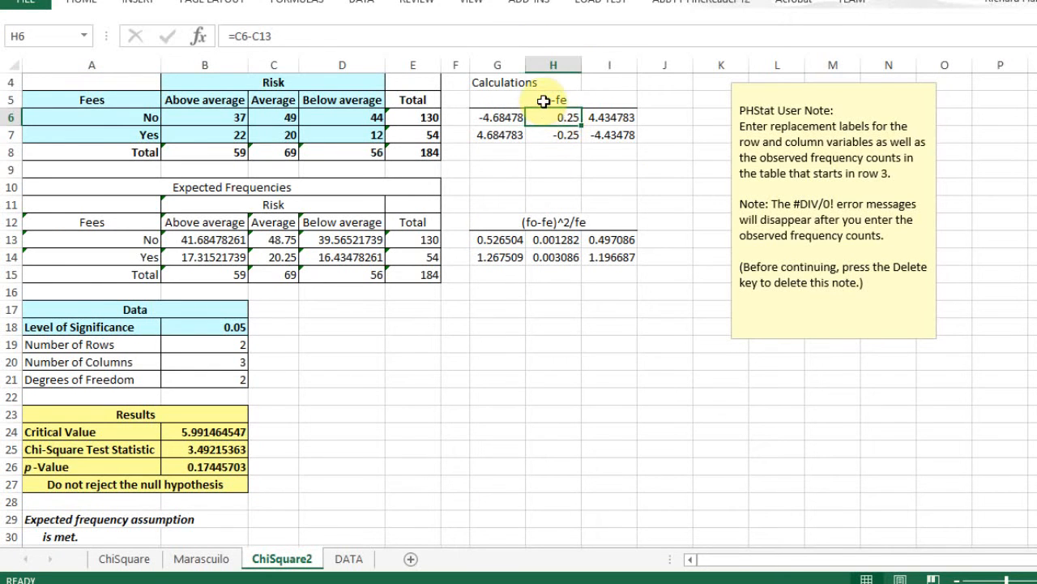
{"action": "left_click", "coordinate": [205, 236]}
{"action": "left_click", "coordinate": [275, 240]}
{"action": "left_click", "coordinate": [343, 239]}
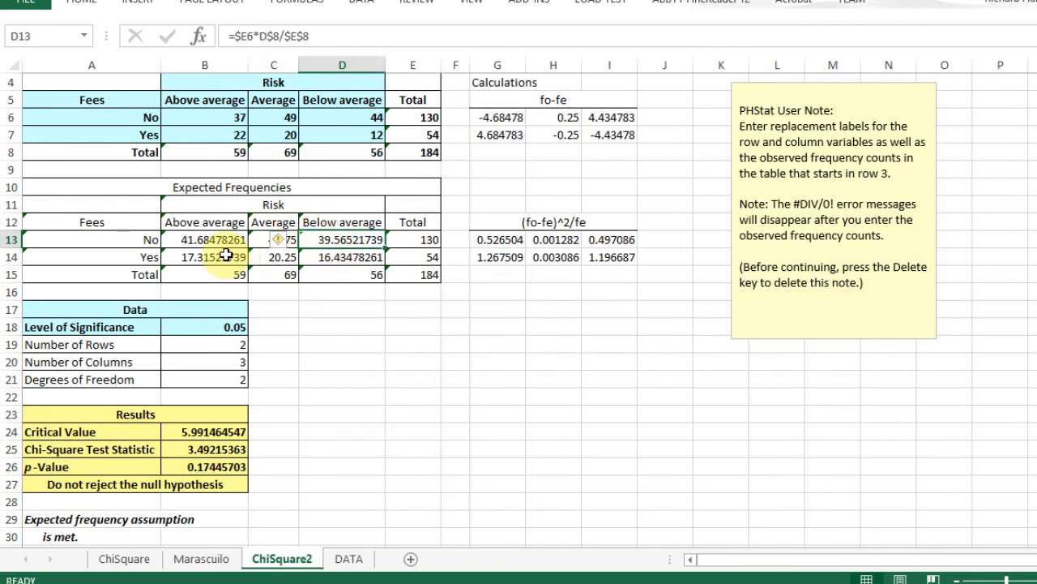
{"action": "left_click", "coordinate": [225, 256]}
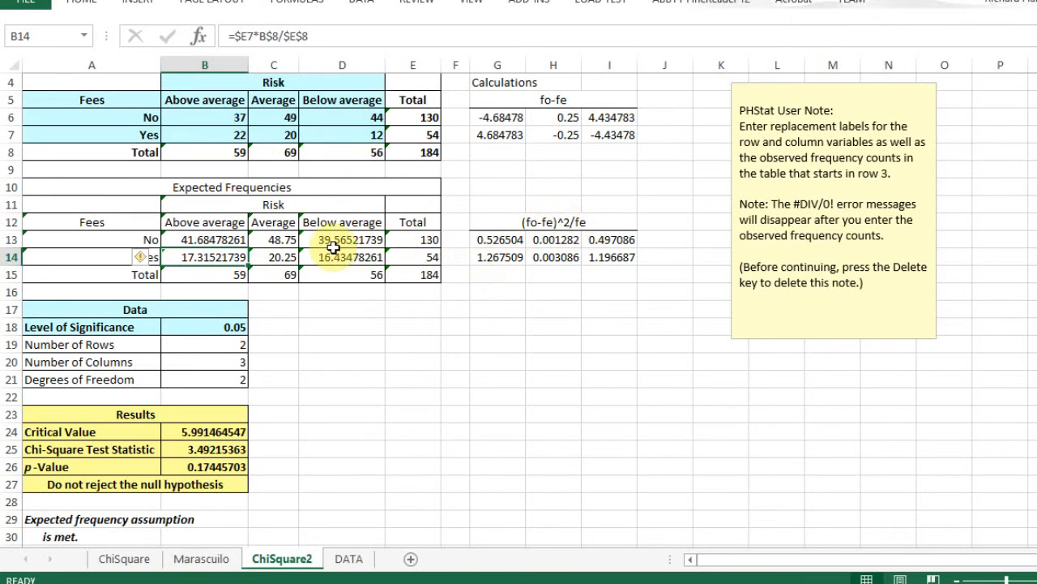
Inspect the (fo-fe)^2/fe formulas across G13:I14
{"action": "left_click", "coordinate": [497, 243]}
{"action": "left_click", "coordinate": [548, 238]}
{"action": "left_click", "coordinate": [608, 241]}
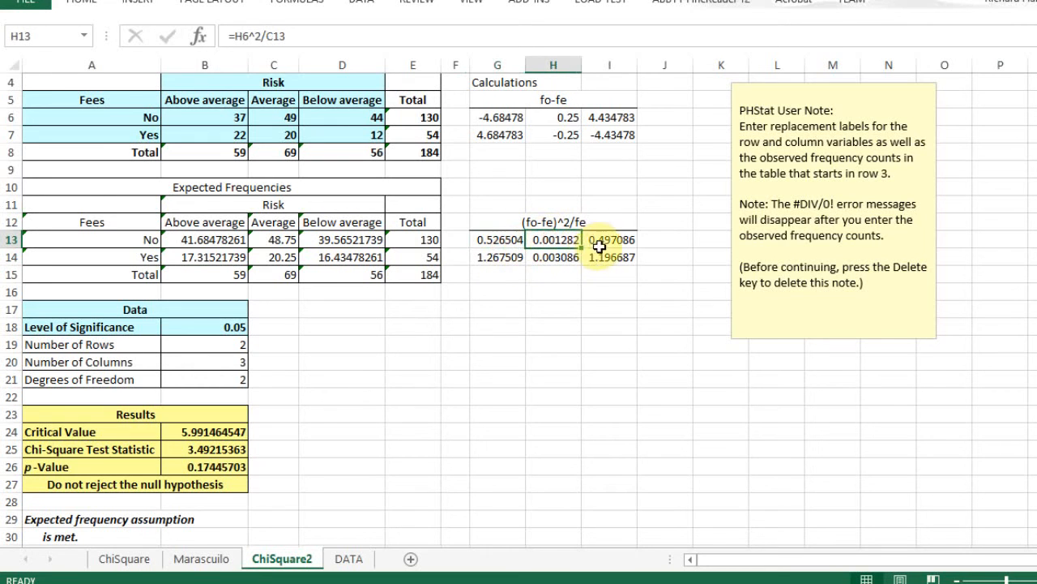
{"action": "left_click", "coordinate": [611, 257]}
{"action": "left_click", "coordinate": [553, 257]}
{"action": "left_click", "coordinate": [496, 257]}
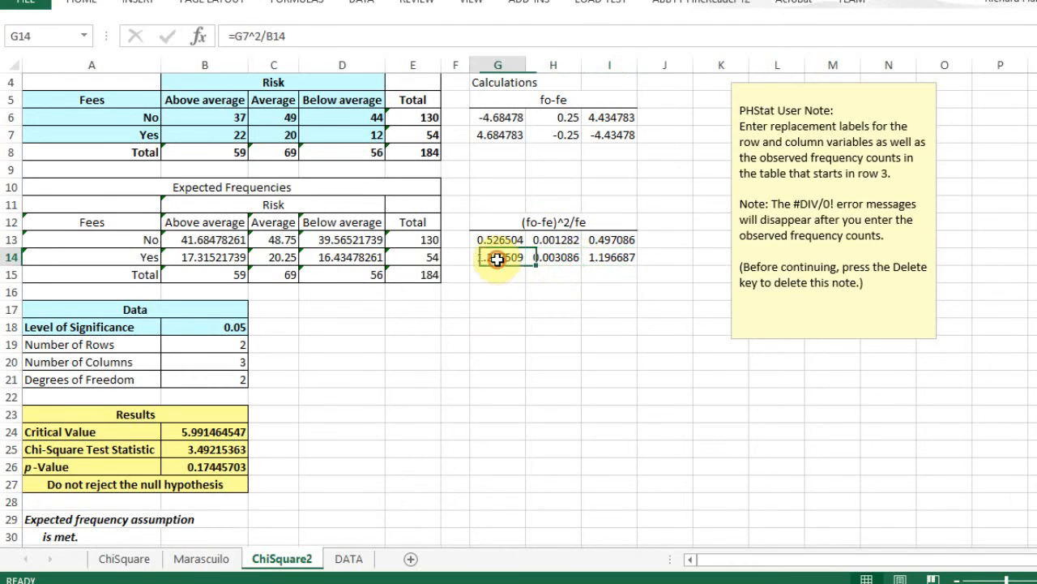
Examine the formulas behind the chi-square test statistic in B25 and the critical value in B24
{"action": "left_click", "coordinate": [207, 452]}
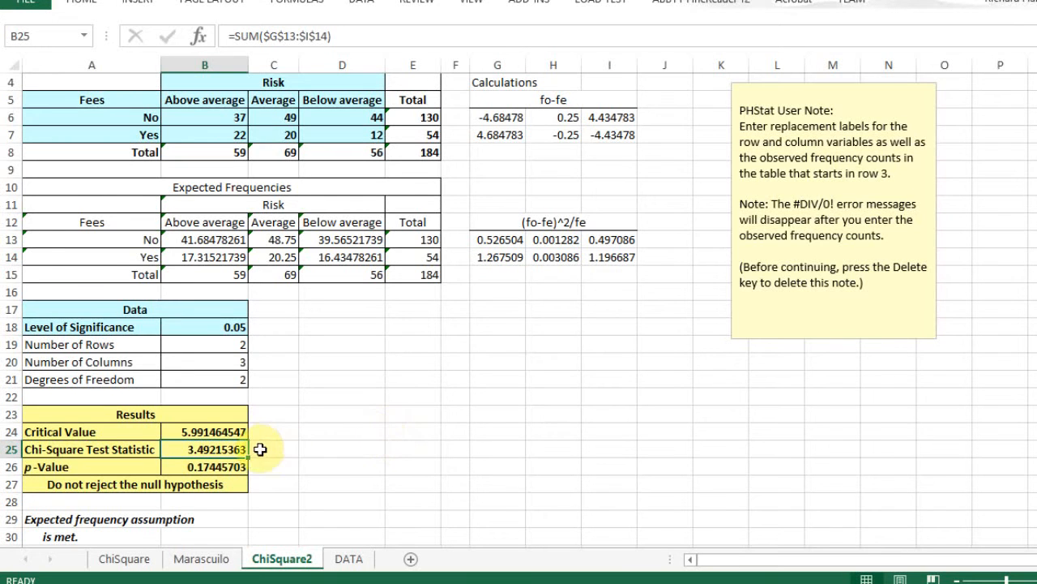
{"action": "left_click", "coordinate": [205, 435]}
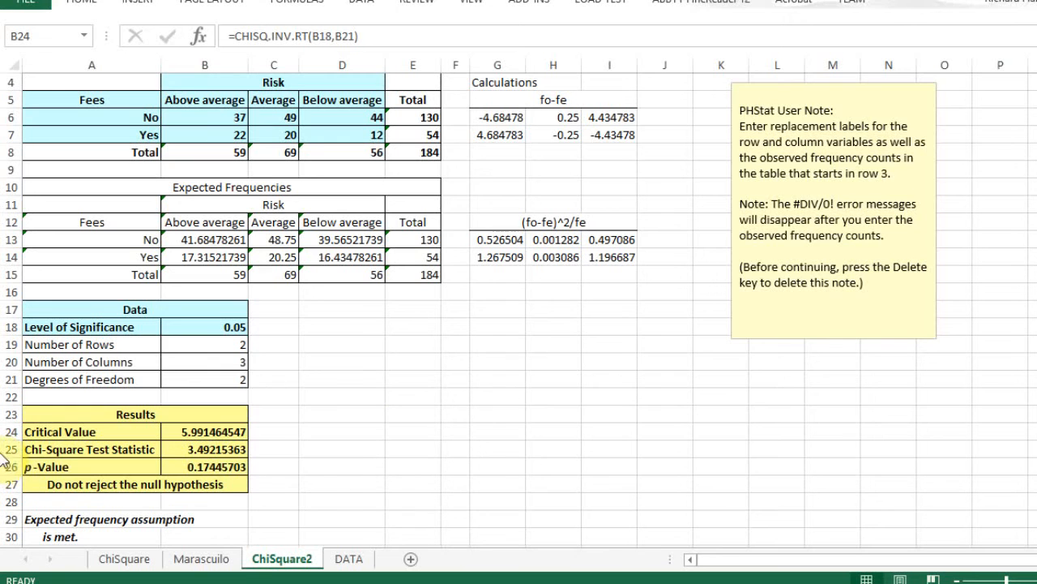
{"action": "left_click", "coordinate": [220, 433]}
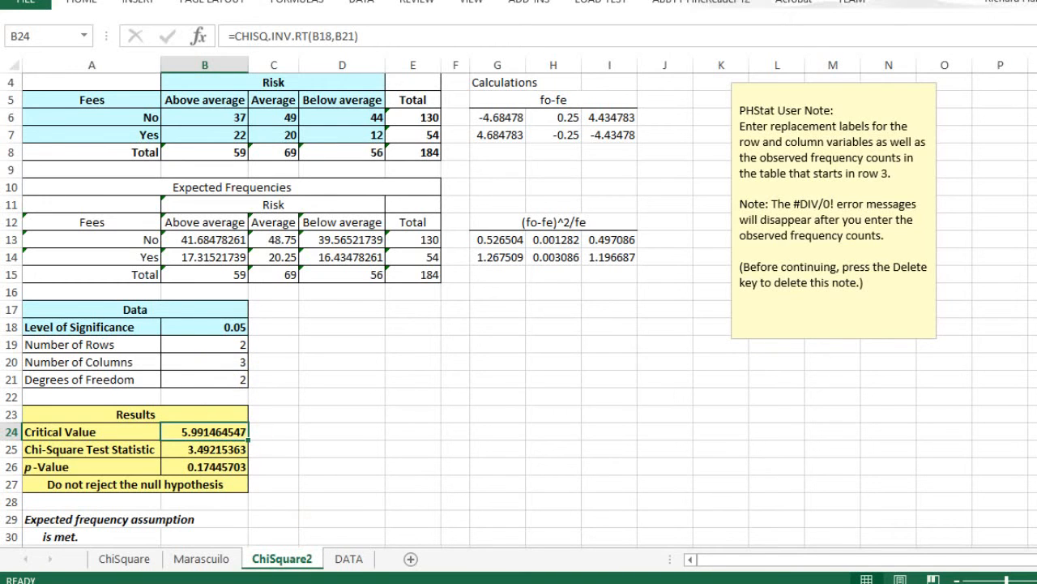
Switch to the CourseSmart textbook in the browser and view Table E.4, critical values of chi-square, on page 525
{"action": "key", "text": "alt+Tab"}
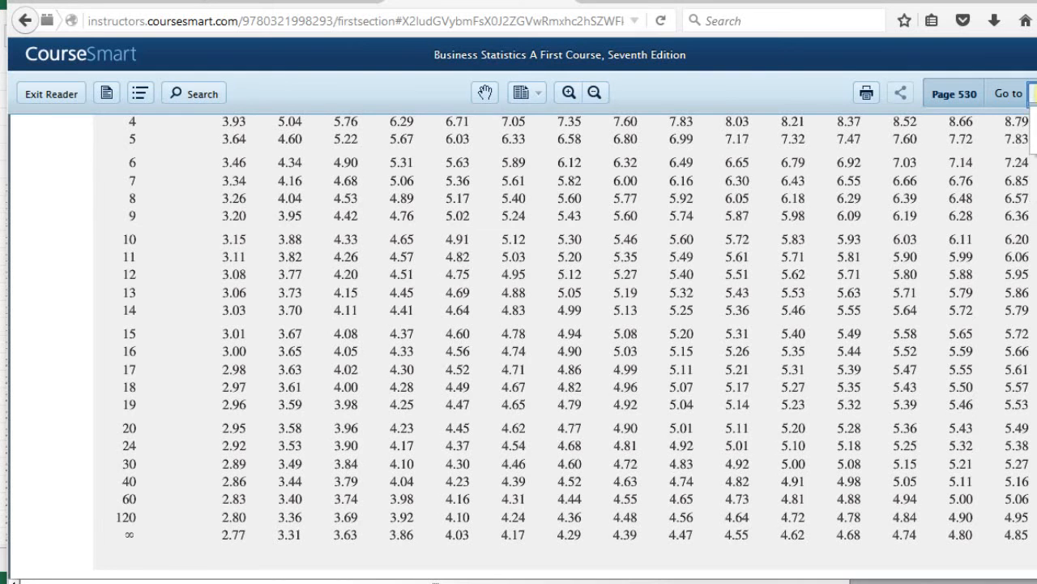
{"action": "key", "text": "Return"}
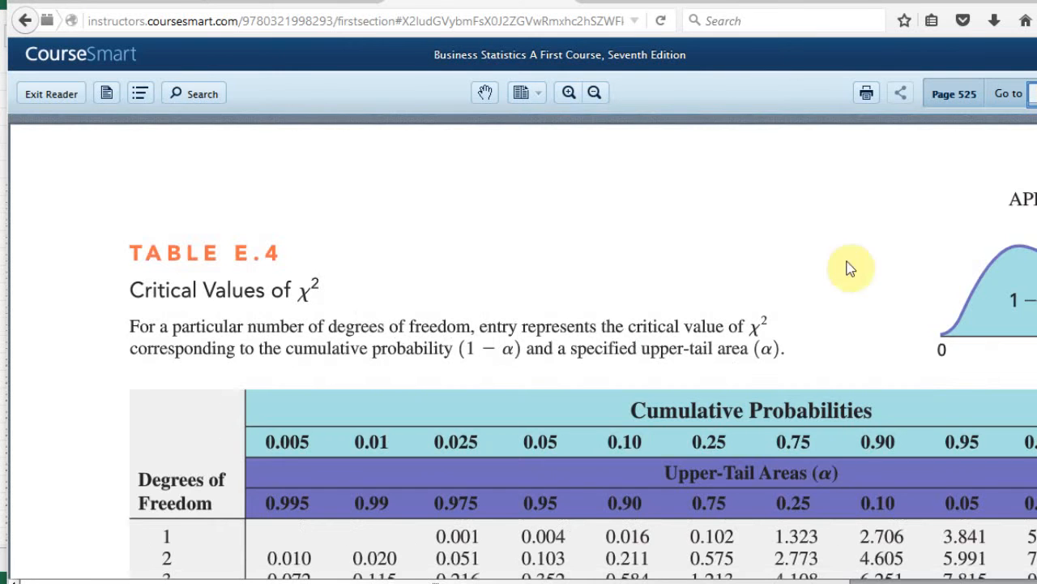
{"action": "scroll", "coordinate": [640, 306], "scroll_direction": "down", "scroll_amount": 3}
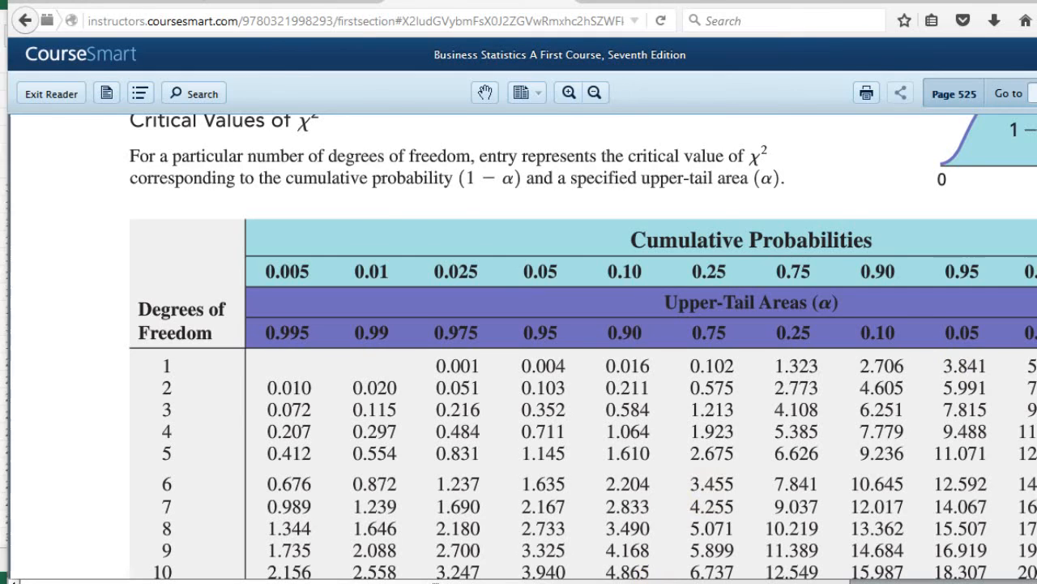
Check the degrees of freedom formula in B21 of ChiSquare2, and look up the matching 0.05 critical value in Table E.4
{"action": "left_click", "coordinate": [649, 582]}
{"action": "left_click", "coordinate": [220, 375]}
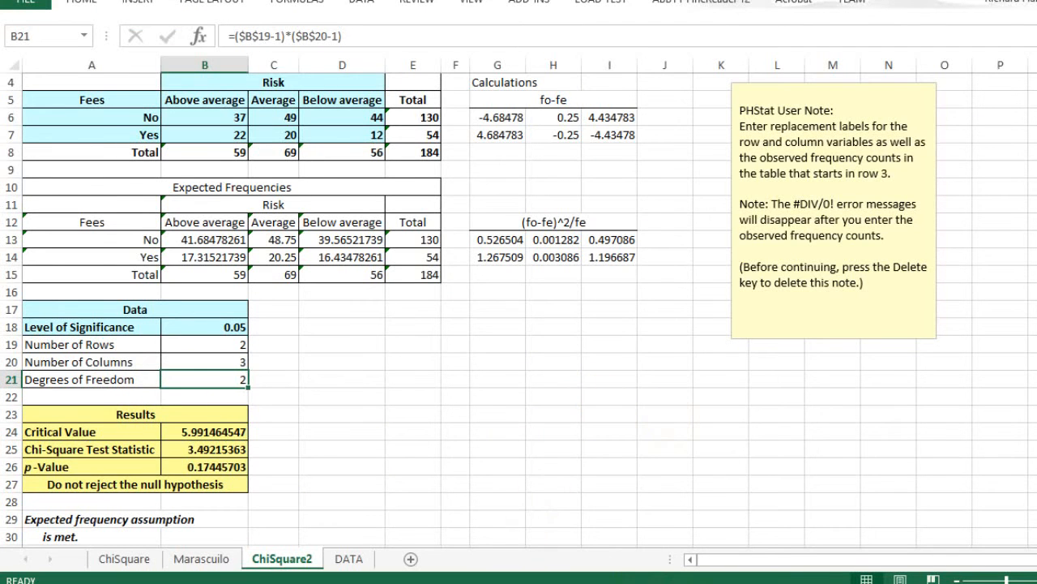
{"action": "left_click", "coordinate": [648, 581]}
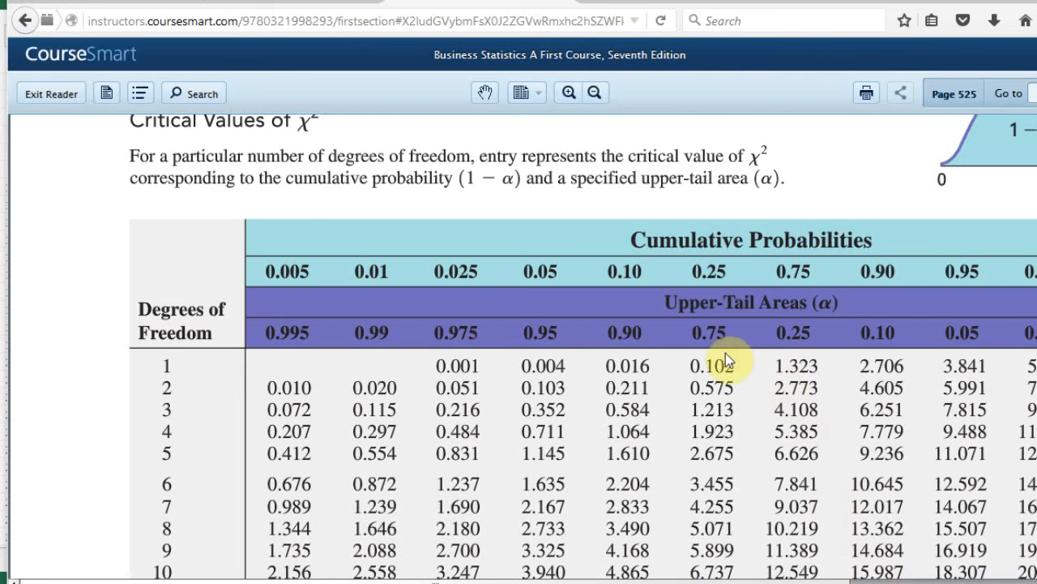
{"action": "scroll", "coordinate": [963, 343], "scroll_direction": "down", "scroll_amount": 2}
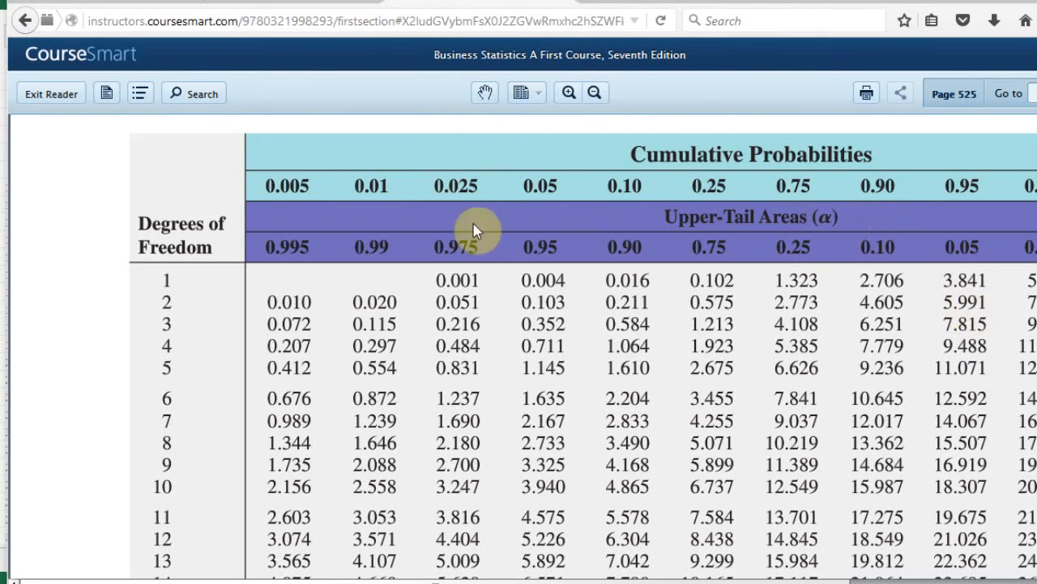
Back in Excel, compare the test statistic with the critical value and the p-value with the significance level, and check the decision in A27
{"action": "left_click", "coordinate": [262, 583]}
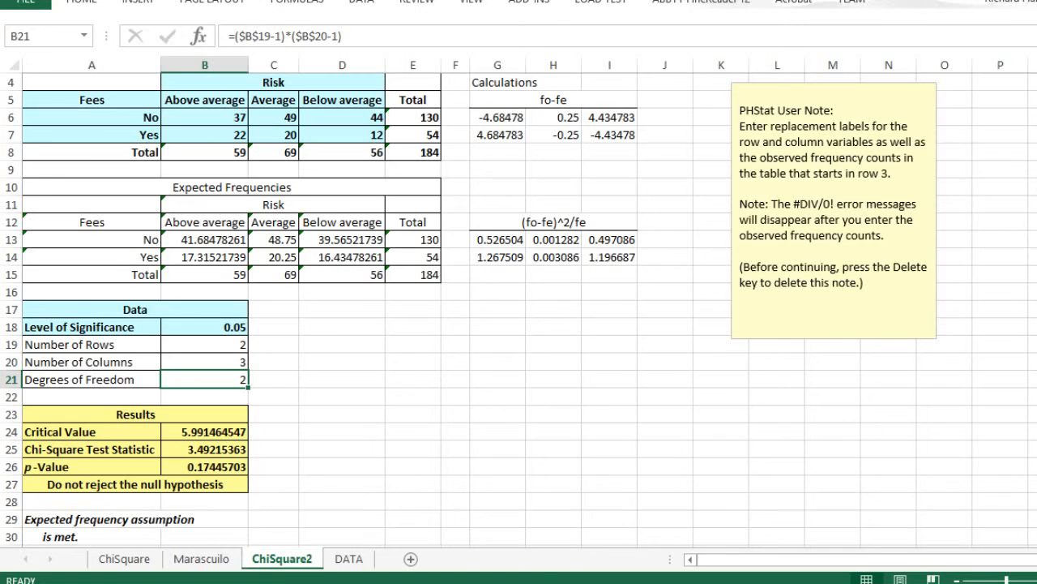
{"action": "left_click", "coordinate": [208, 434]}
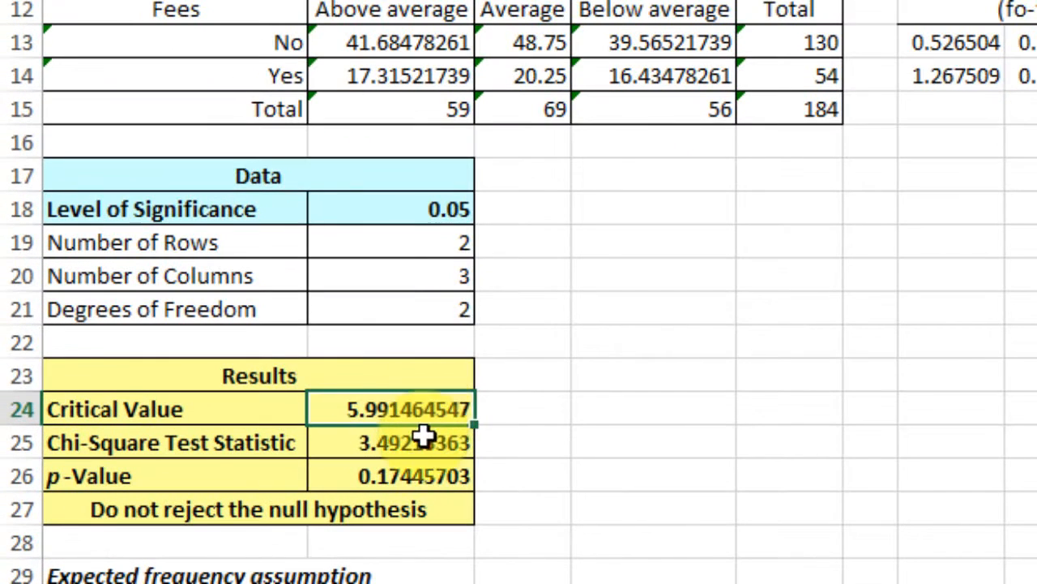
{"action": "left_click", "coordinate": [411, 445]}
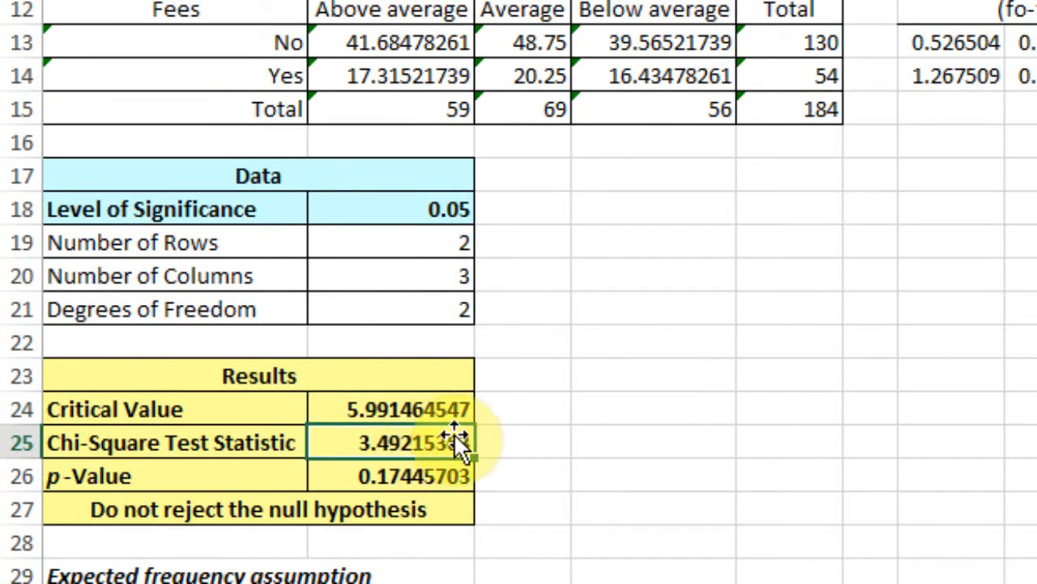
{"action": "left_click", "coordinate": [428, 407]}
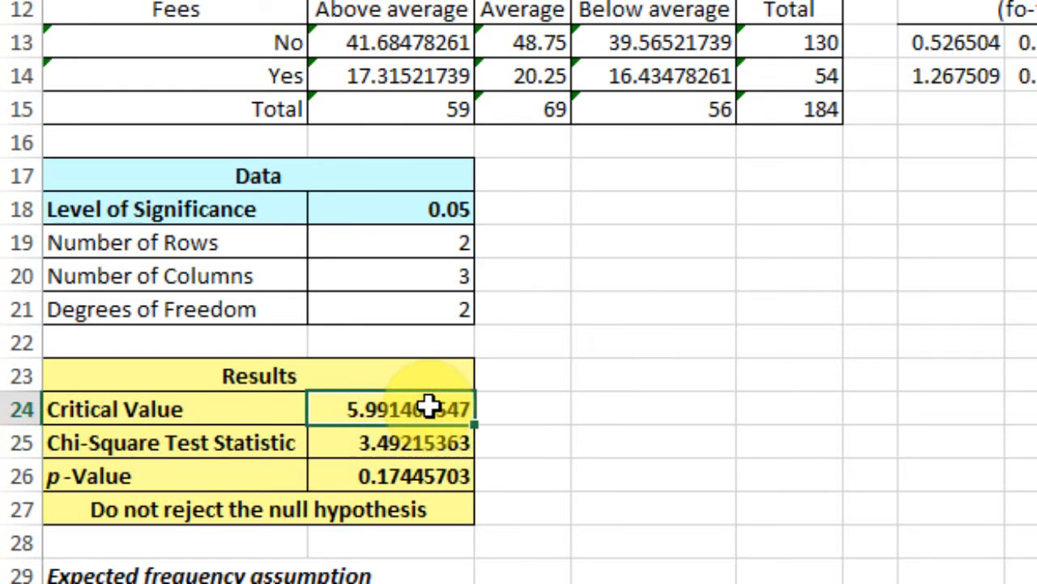
{"action": "left_click", "coordinate": [446, 474]}
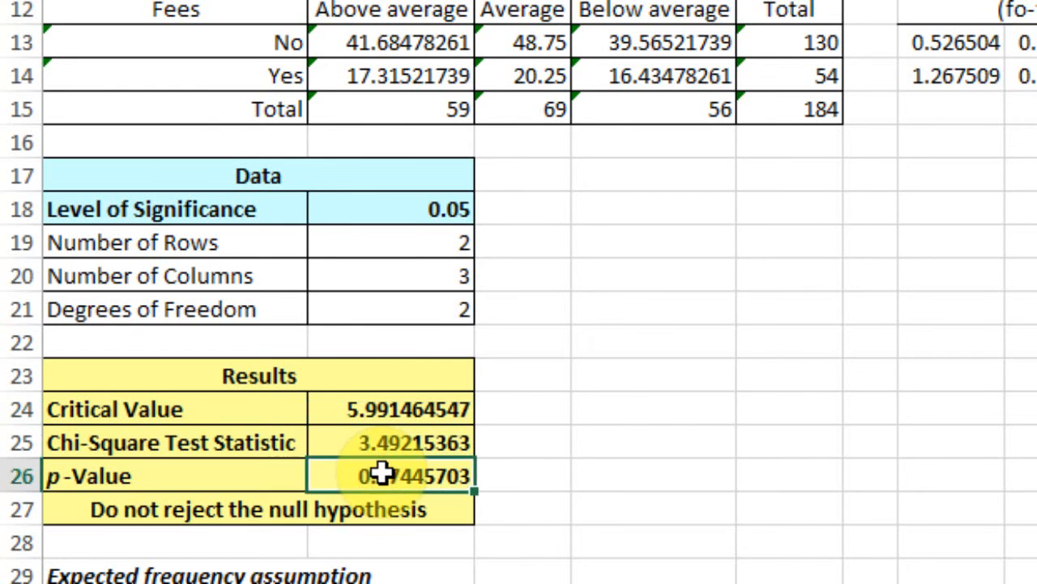
{"action": "left_click", "coordinate": [445, 207]}
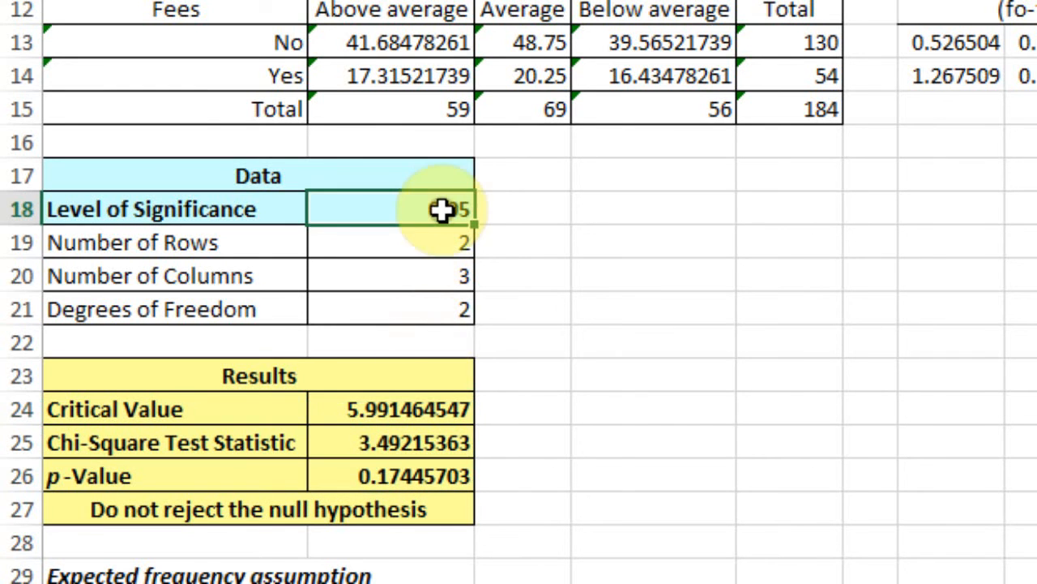
{"action": "left_click", "coordinate": [171, 508]}
{"action": "scroll", "coordinate": [470, 433], "scroll_direction": "down", "scroll_amount": 1}
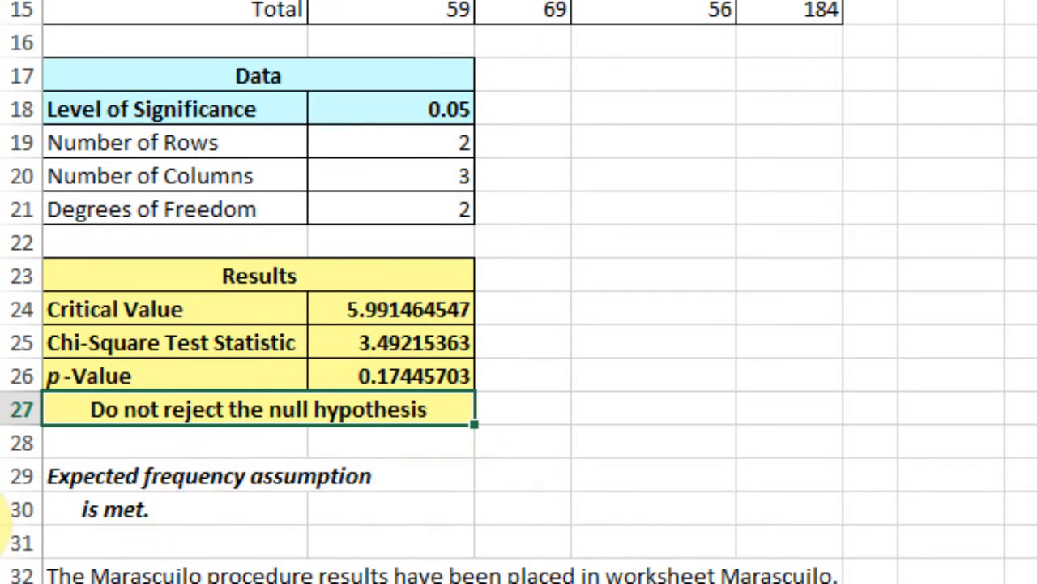
Inspect the expected frequency assumption formula in A30 and the expected counts it references, leaving the formula unedited
{"action": "left_click", "coordinate": [137, 509]}
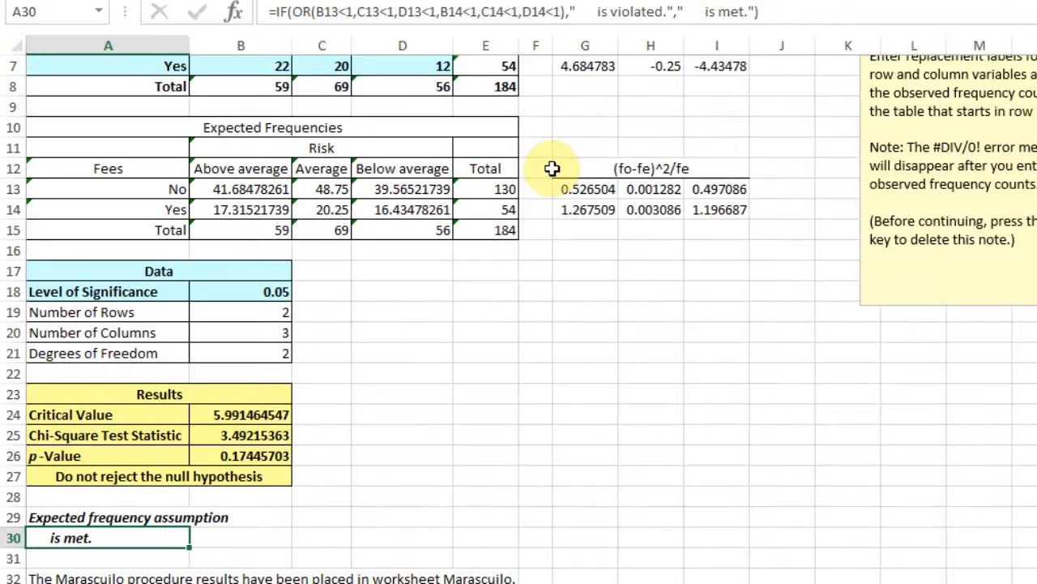
{"action": "scroll", "coordinate": [552, 169], "scroll_direction": "up", "scroll_amount": 1}
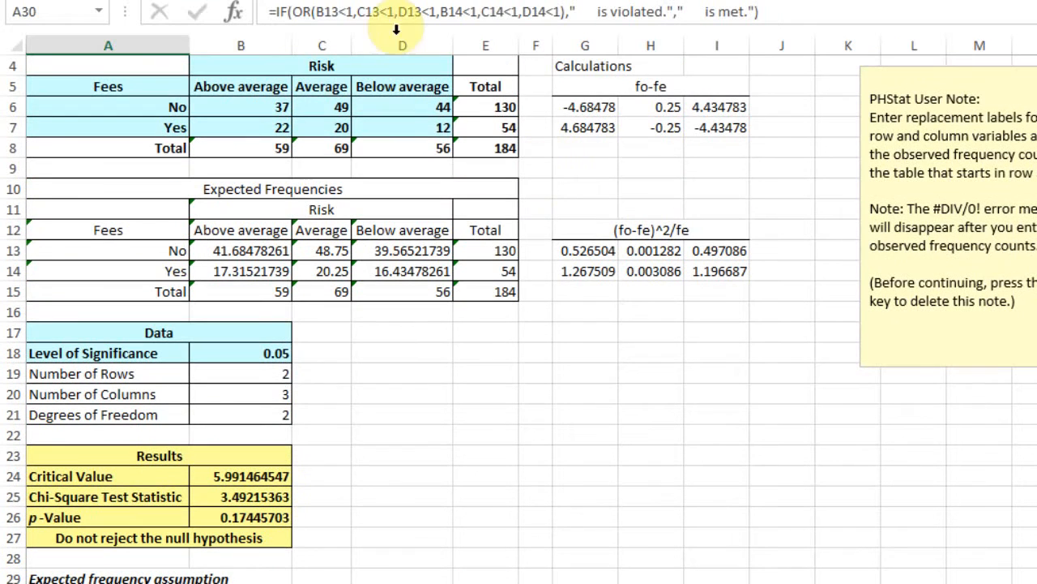
{"action": "left_click", "coordinate": [349, 14]}
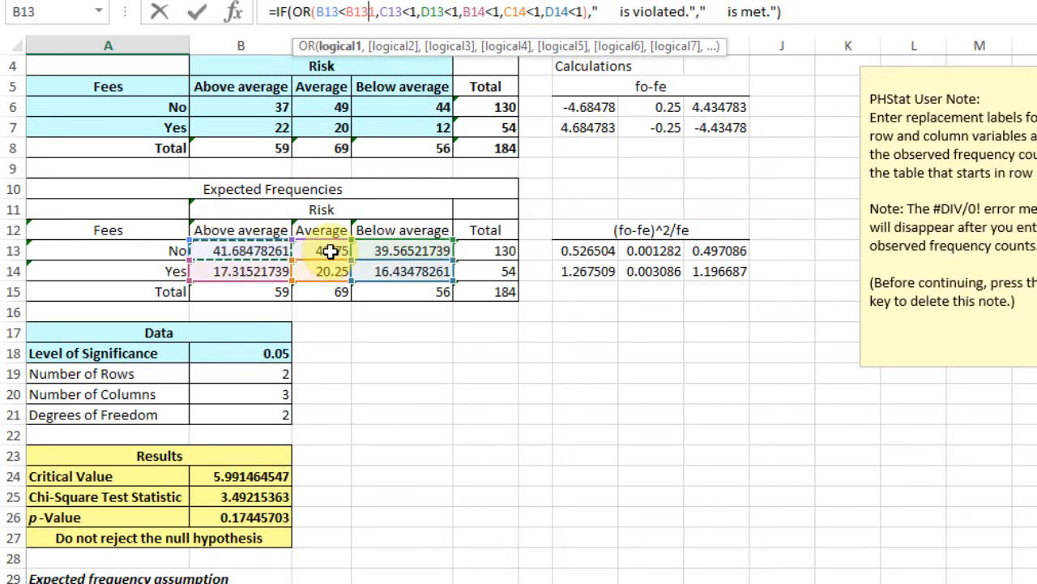
{"action": "key", "text": "Escape"}
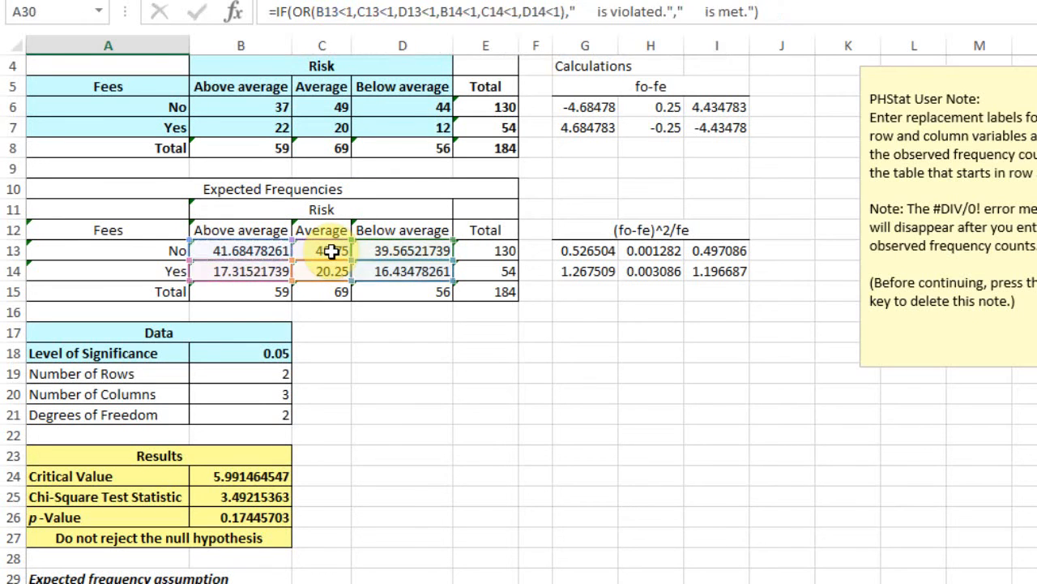
{"action": "left_click", "coordinate": [535, 373]}
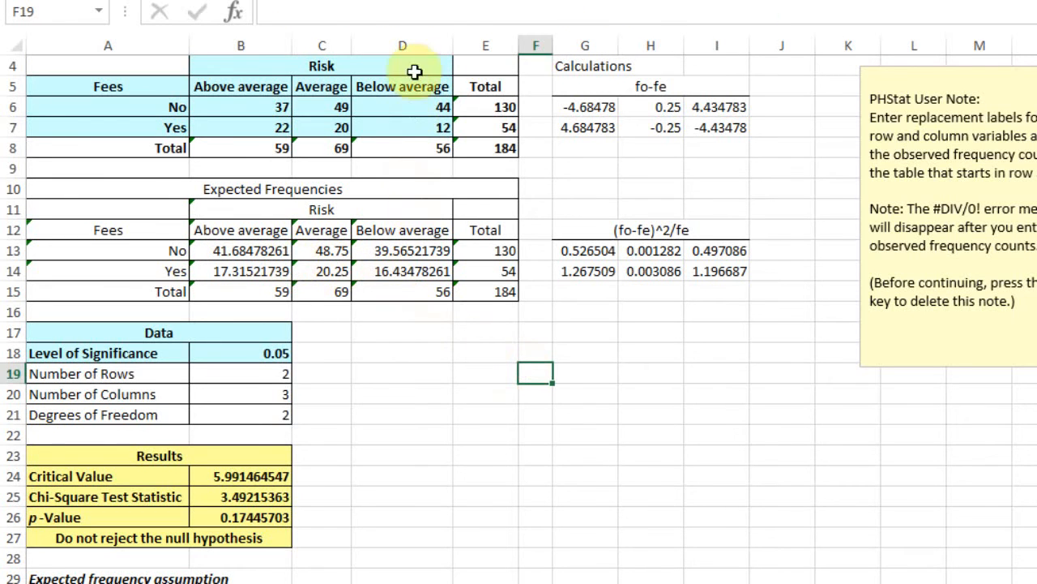
Switch to PS6_F15.pdf in Acrobat and read Question d about the difference between risk categories at the 0.05 level
{"action": "left_click", "coordinate": [69, 583]}
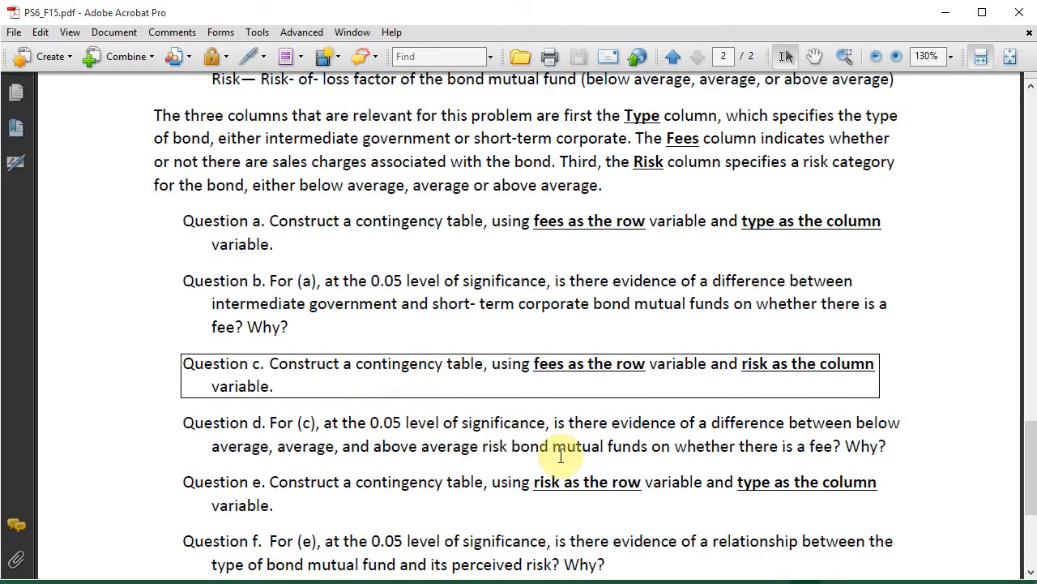
{"action": "scroll", "coordinate": [562, 457], "scroll_direction": "down", "scroll_amount": 1}
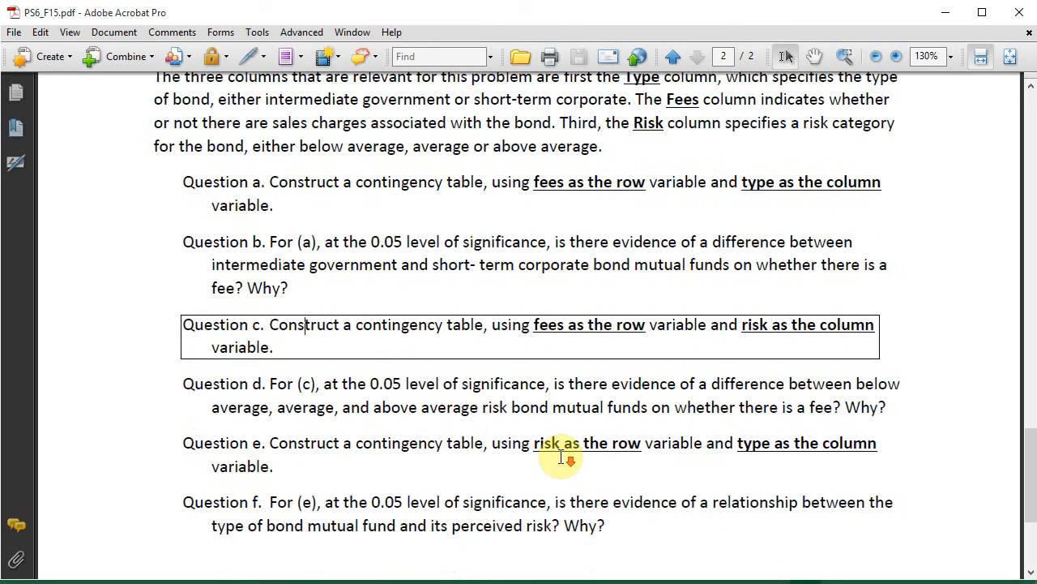
{"action": "left_click", "coordinate": [281, 383]}
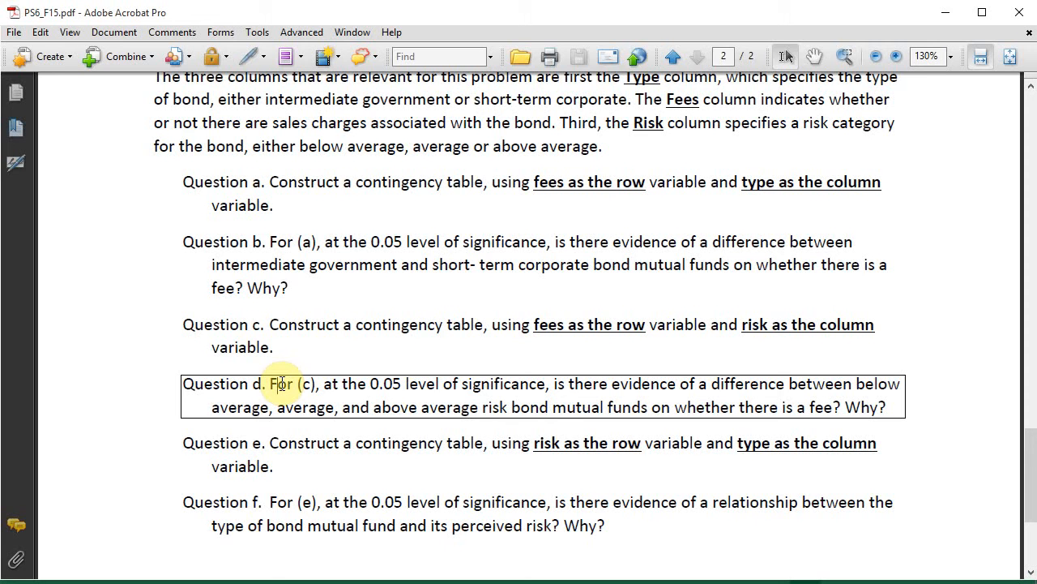
{"action": "left_click", "coordinate": [280, 385]}
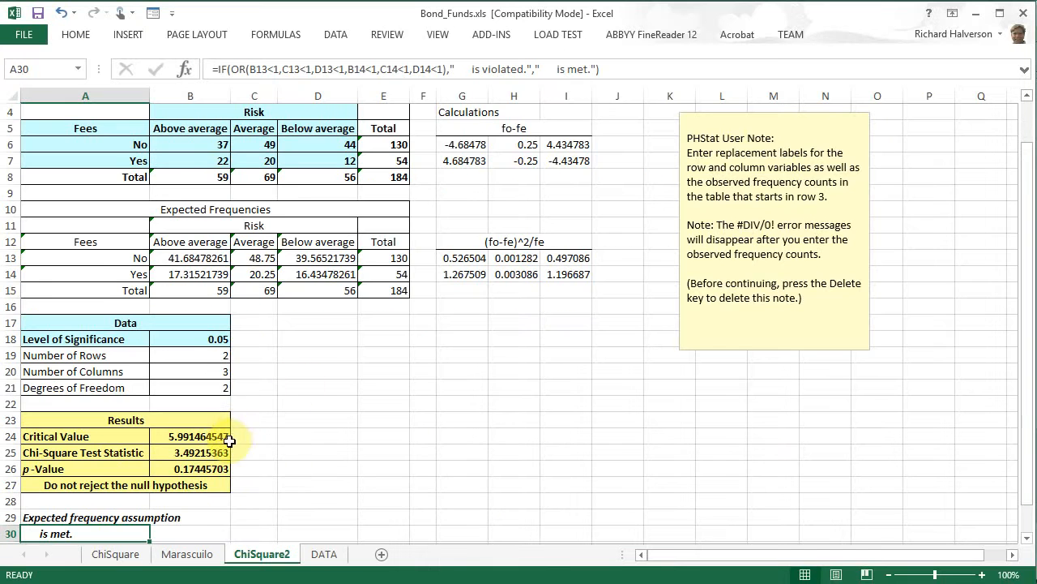
Review the three group comparisons in the Marascuilo worksheet against the chi-square decision in A27 of ChiSquare2
{"action": "scroll", "coordinate": [278, 294], "scroll_direction": "down", "scroll_amount": 2}
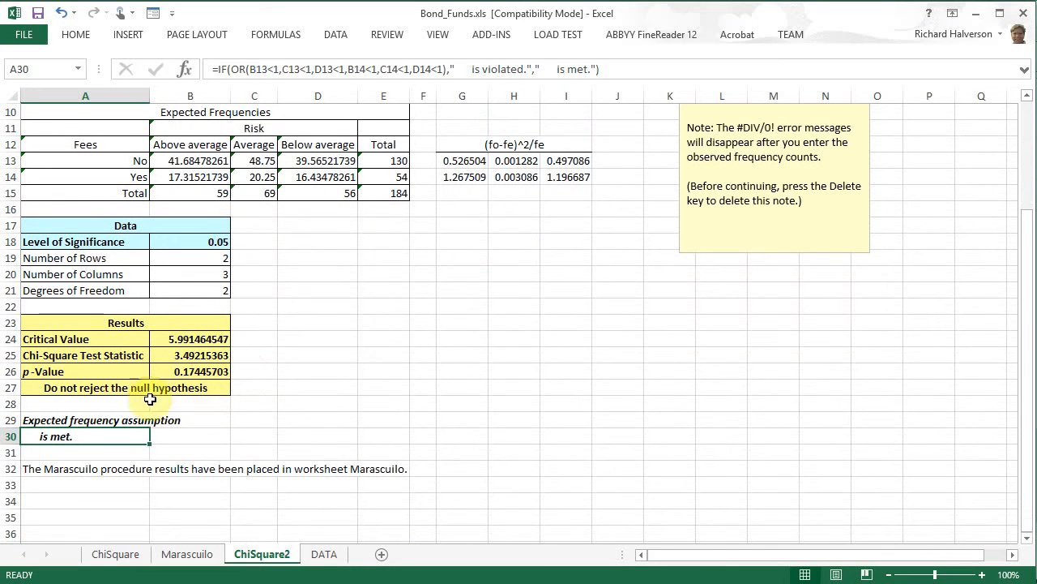
{"action": "left_click", "coordinate": [192, 559]}
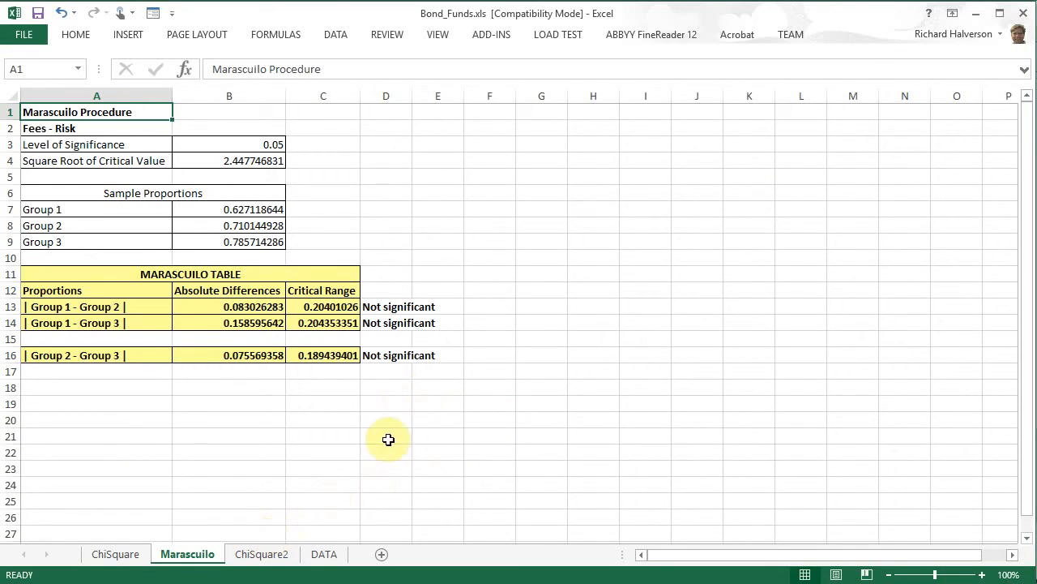
{"action": "left_click", "coordinate": [385, 308]}
{"action": "left_click", "coordinate": [386, 323]}
{"action": "left_click", "coordinate": [389, 354]}
{"action": "left_click", "coordinate": [389, 322]}
{"action": "left_click", "coordinate": [99, 312]}
{"action": "left_click", "coordinate": [101, 323]}
{"action": "left_click", "coordinate": [102, 356]}
{"action": "left_click", "coordinate": [106, 324]}
{"action": "left_click", "coordinate": [104, 305]}
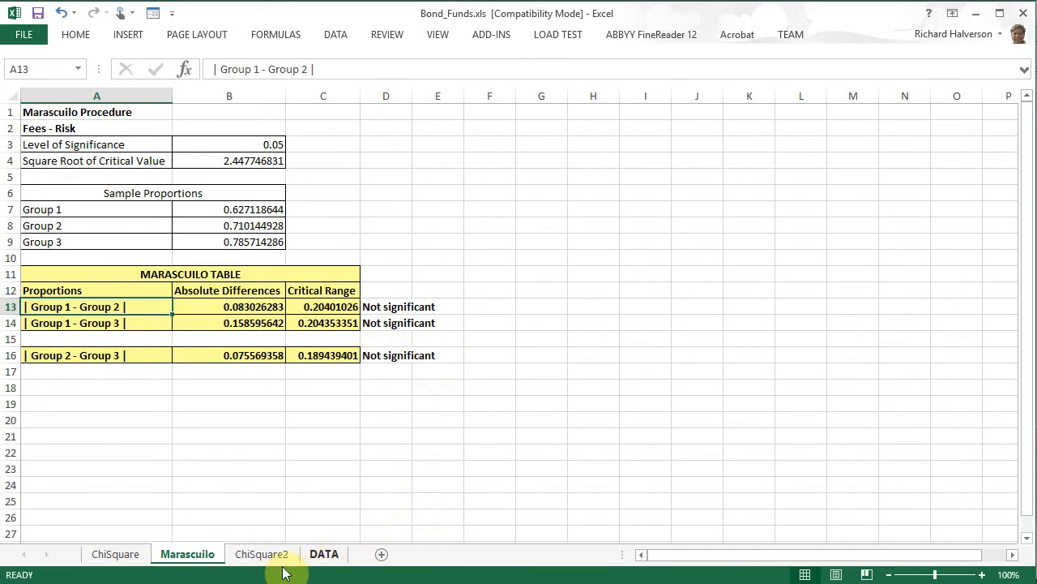
{"action": "left_click", "coordinate": [256, 554]}
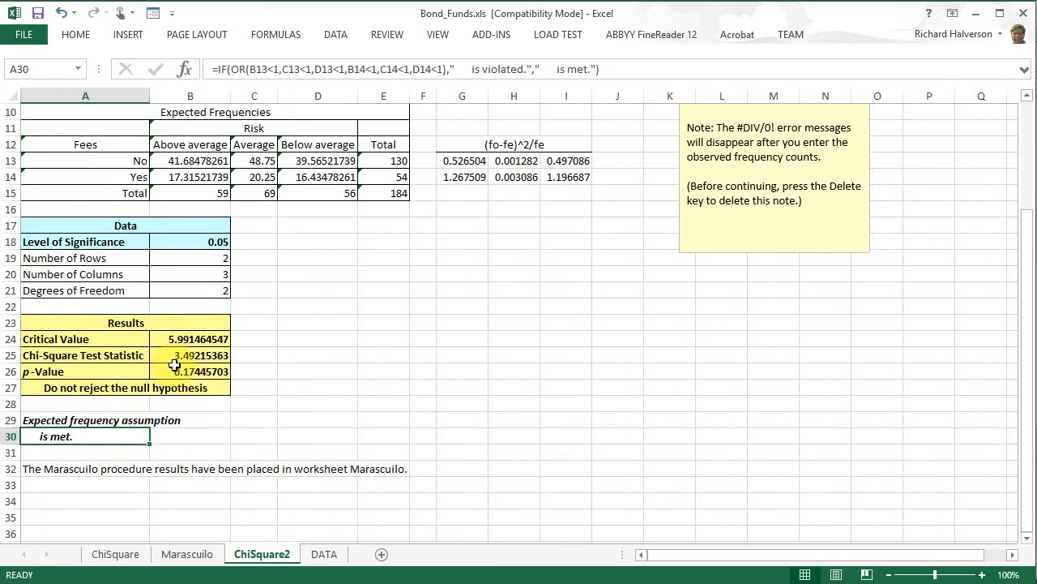
{"action": "left_click", "coordinate": [130, 391]}
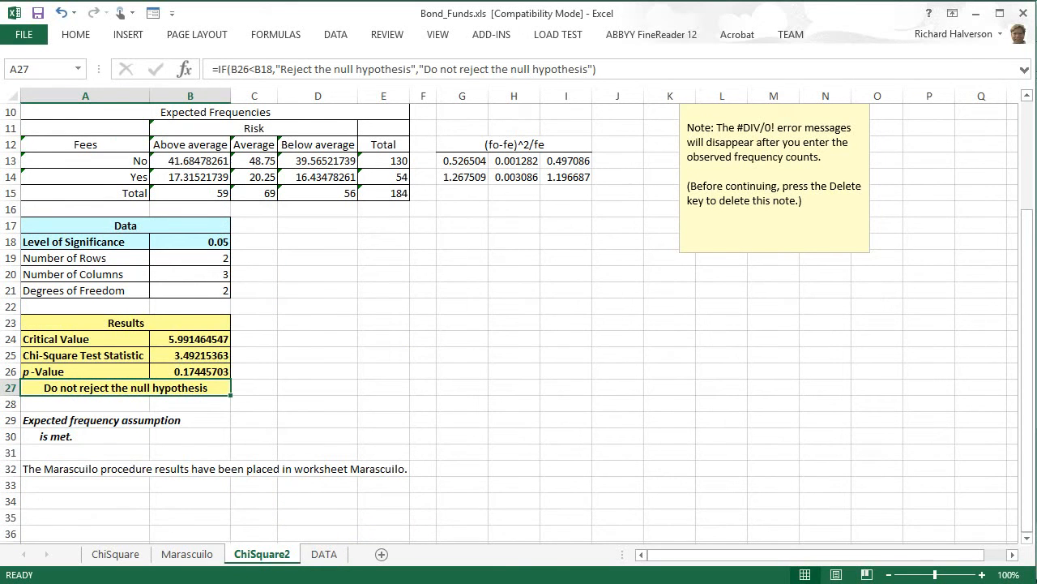
Switch to PS6_F15.pdf in Acrobat and read Question e about the risk-by-type contingency table
{"action": "left_click", "coordinate": [898, 581]}
{"action": "left_click", "coordinate": [366, 445]}
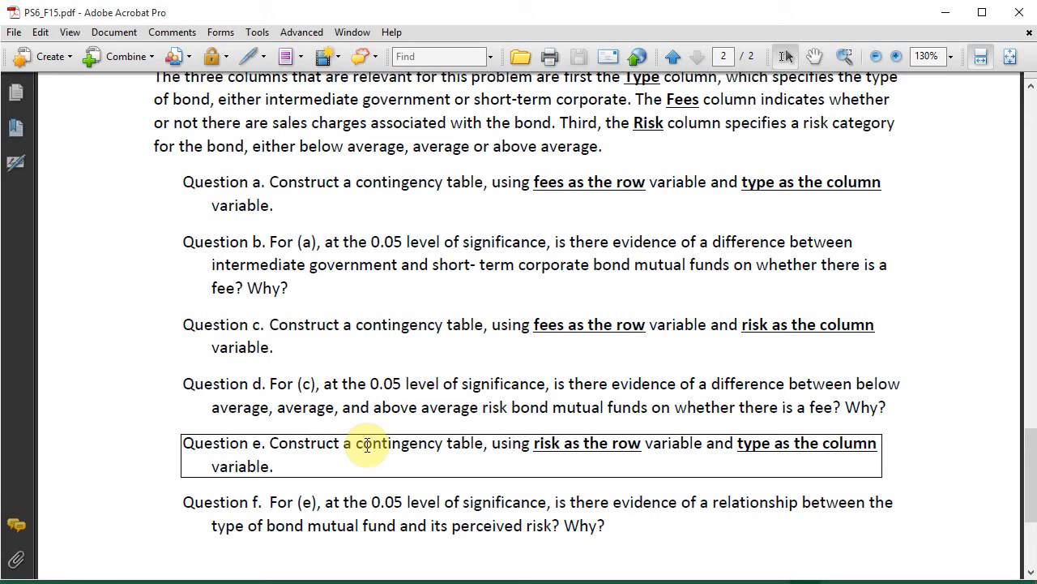
{"action": "left_click", "coordinate": [367, 445]}
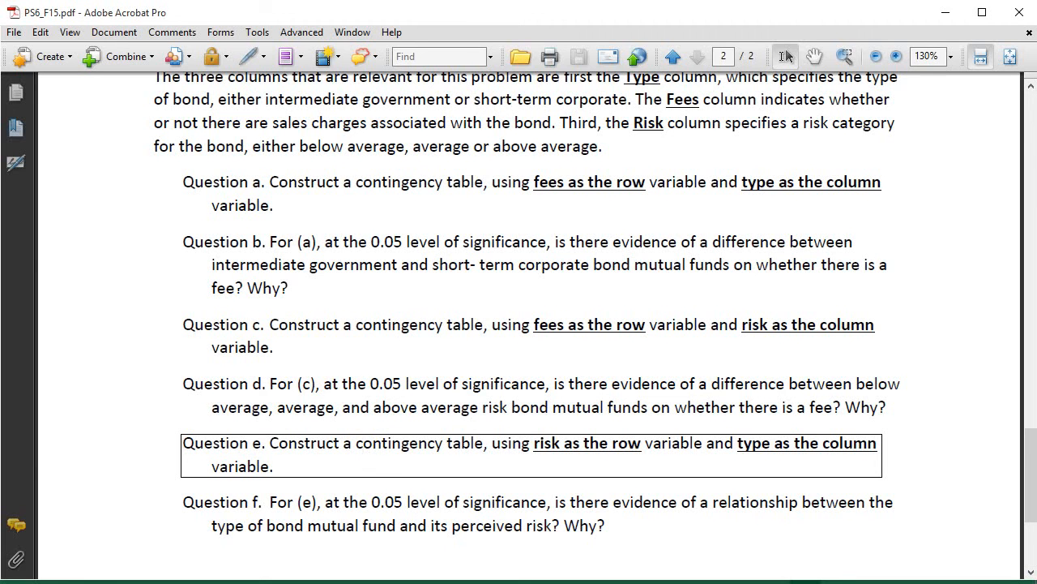
Back in Excel's DATA sheet, enter the labels Risk, Above average, Average and Below average in K20:K23
{"action": "key", "text": "alt+Tab"}
{"action": "scroll", "coordinate": [629, 458], "scroll_direction": "up", "scroll_amount": 1}
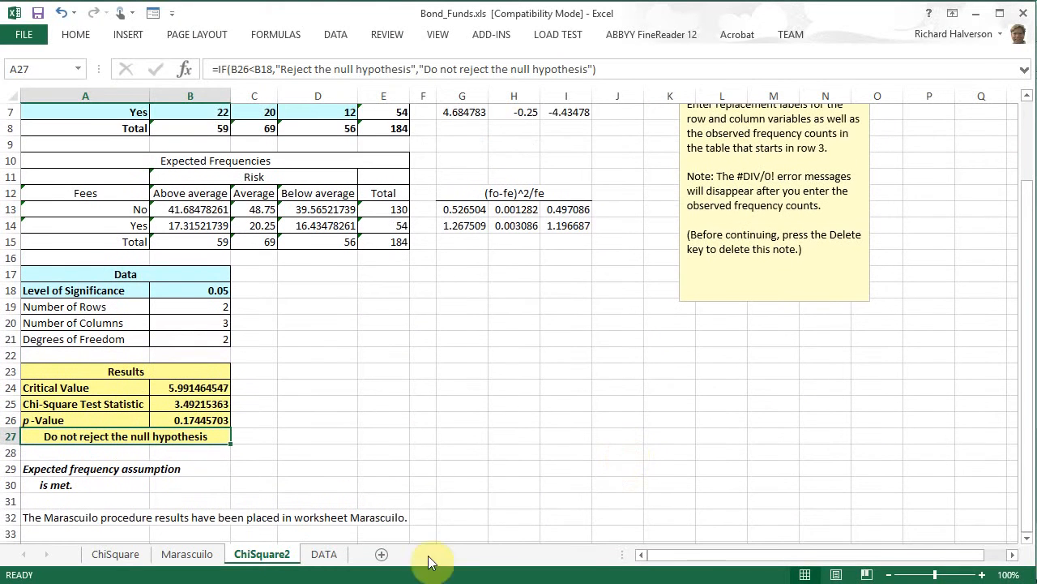
{"action": "left_click", "coordinate": [324, 556]}
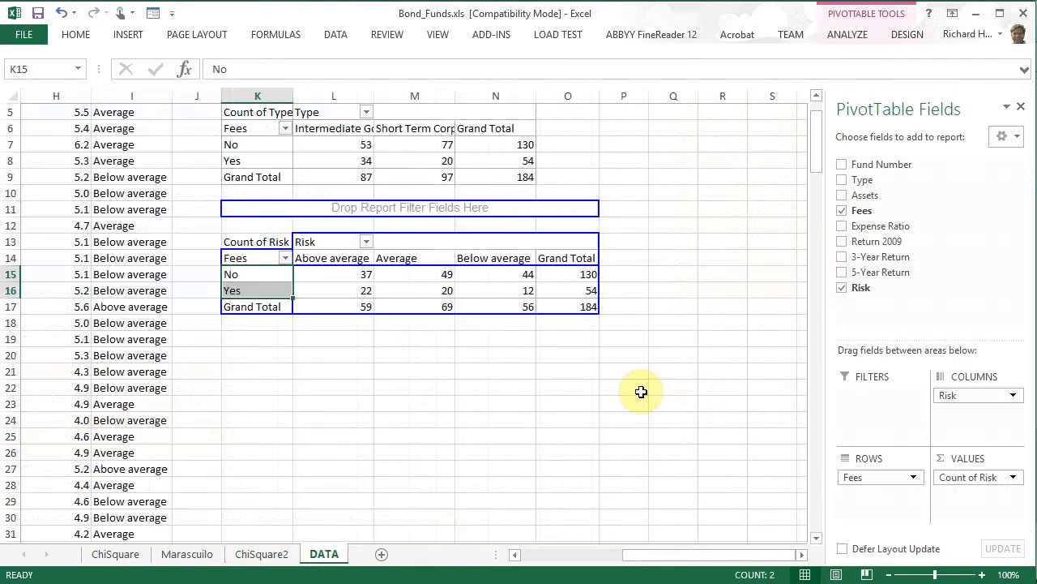
{"action": "scroll", "coordinate": [641, 389], "scroll_direction": "up", "scroll_amount": 2}
{"action": "scroll", "coordinate": [642, 391], "scroll_direction": "down", "scroll_amount": 2}
{"action": "scroll", "coordinate": [640, 389], "scroll_direction": "up", "scroll_amount": 2}
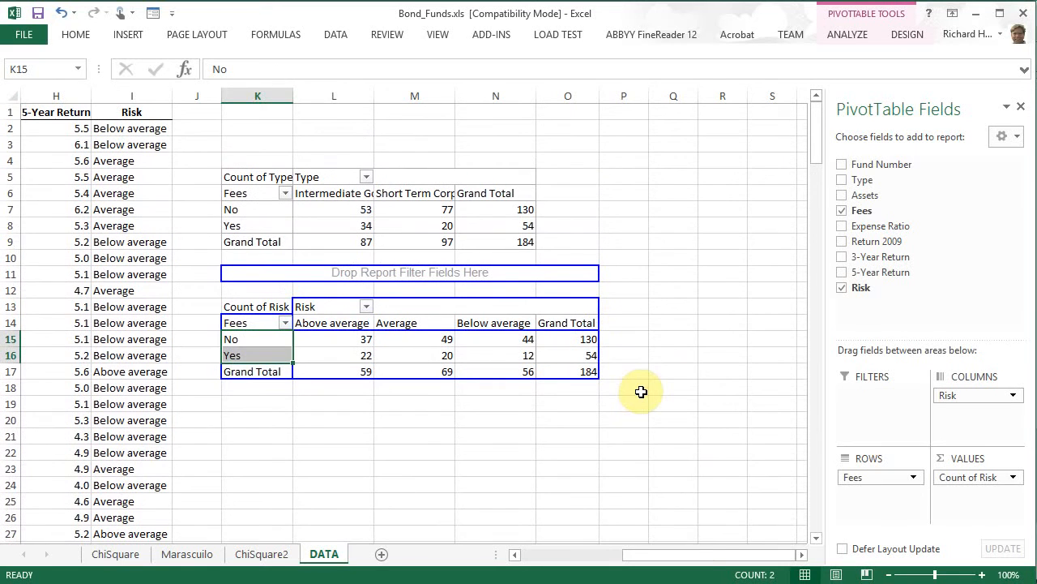
{"action": "left_click_drag", "start_coordinate": [683, 557], "coordinate": [429, 478]}
{"action": "left_click_drag", "start_coordinate": [678, 558], "coordinate": [621, 559]}
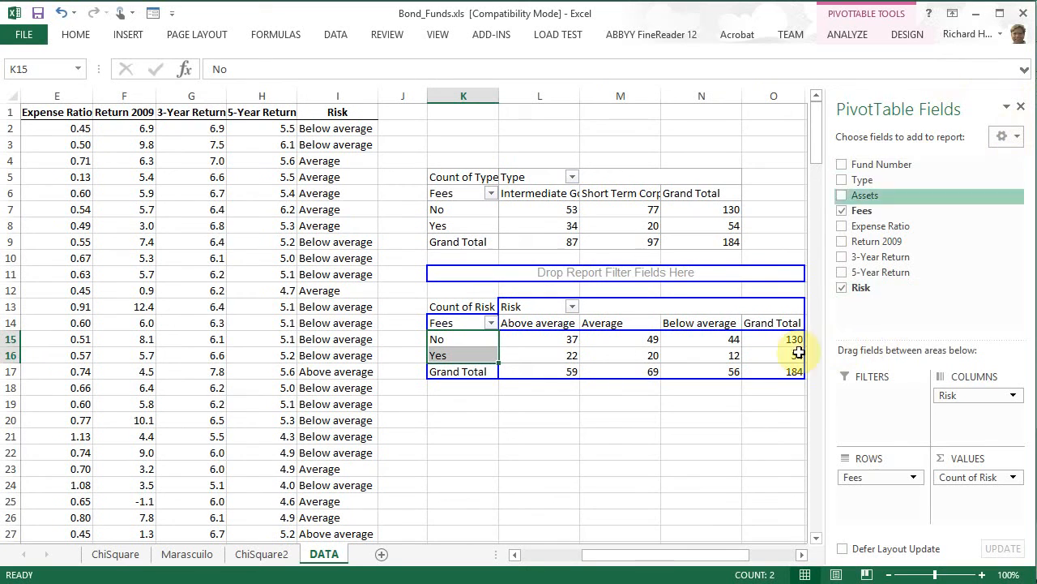
{"action": "left_click", "coordinate": [468, 419]}
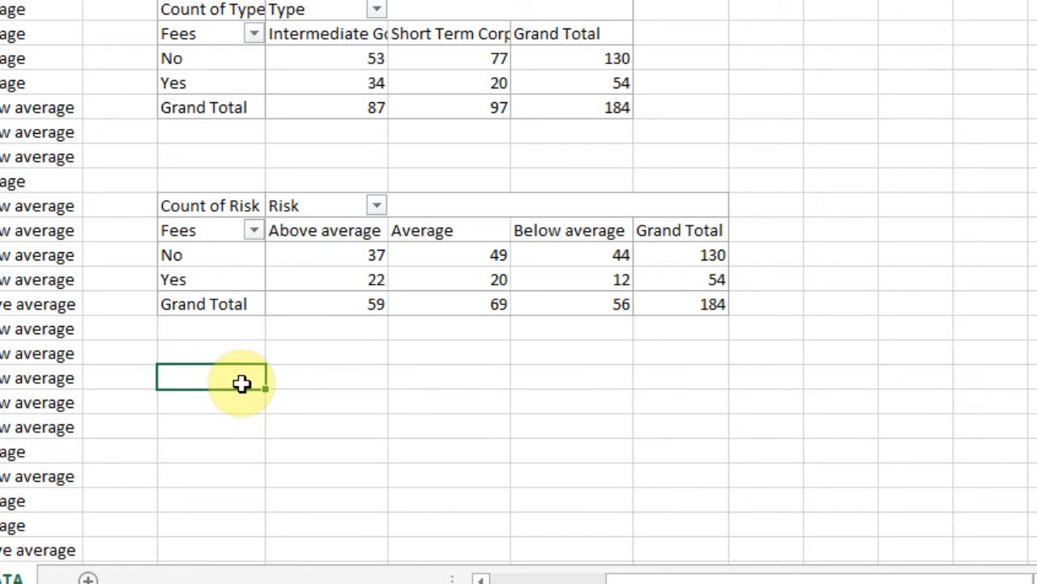
{"action": "type", "text": "Risk"}
{"action": "key", "text": "Return"}
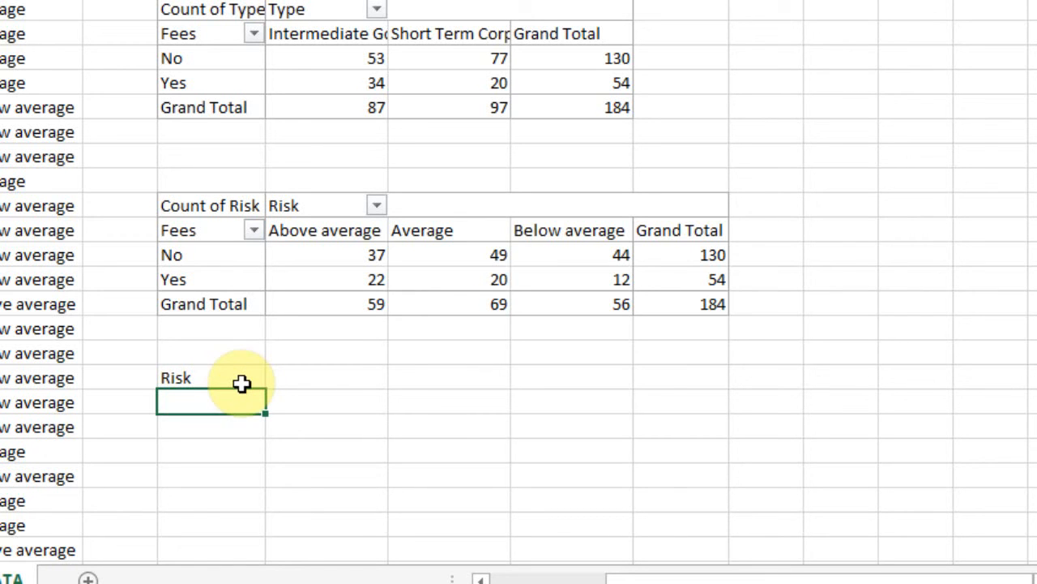
{"action": "type", "text": "Above average"}
{"action": "key", "text": "Return"}
{"action": "type", "text": "Average"}
{"action": "key", "text": "Return"}
{"action": "type", "text": "Below average"}
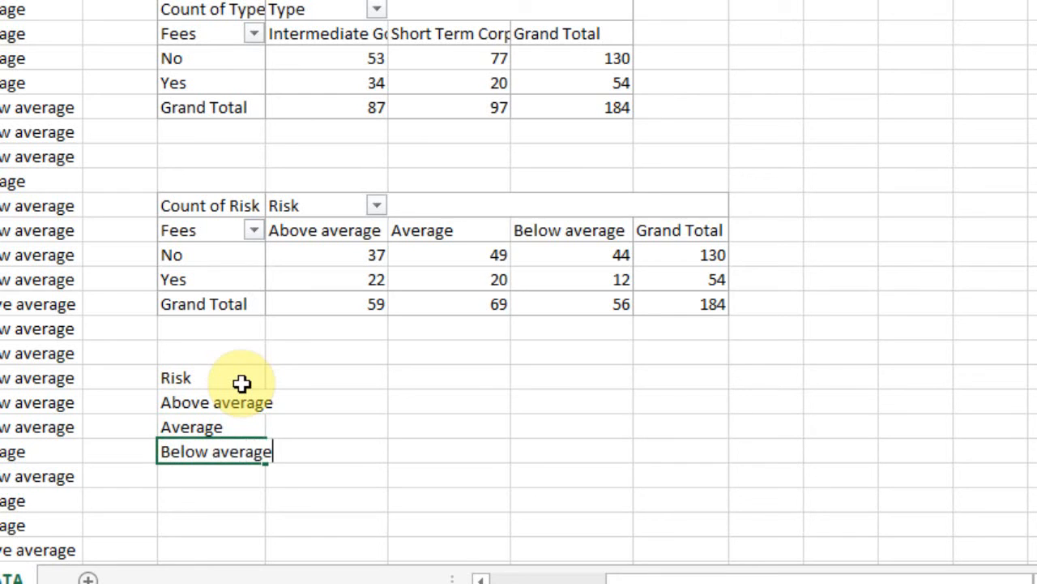
{"action": "key", "text": "Return"}
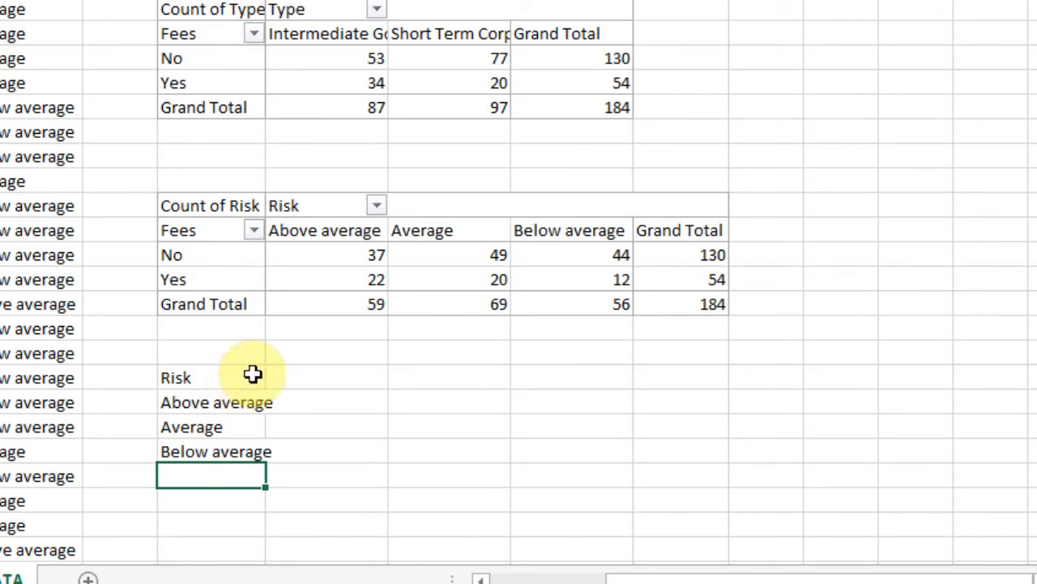
Check the column variable for Question e in the PDF and enter the heading Type in L19 of the DATA sheet
{"action": "left_click", "coordinate": [296, 352]}
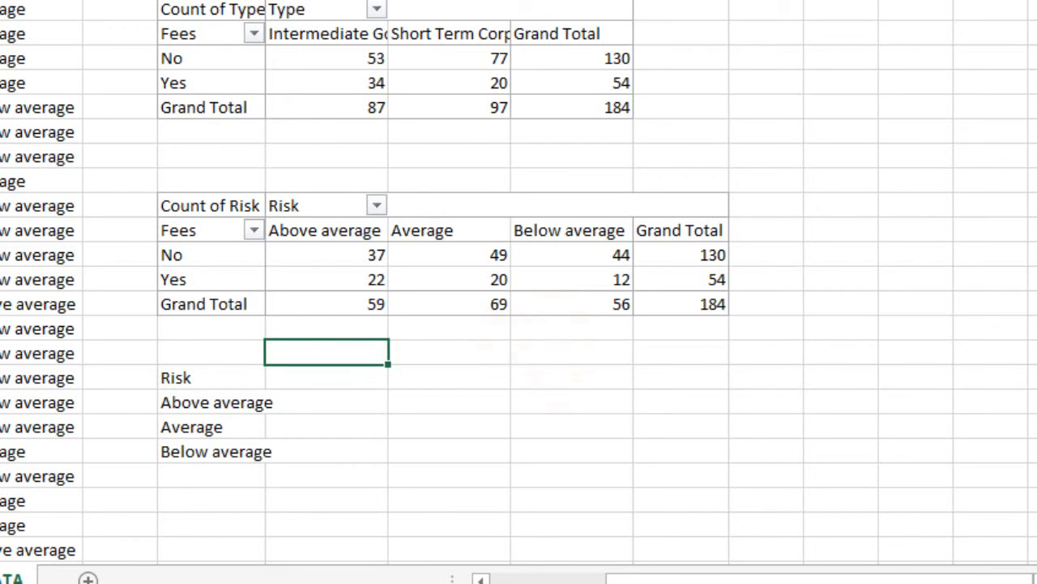
{"action": "key", "text": "alt+Tab"}
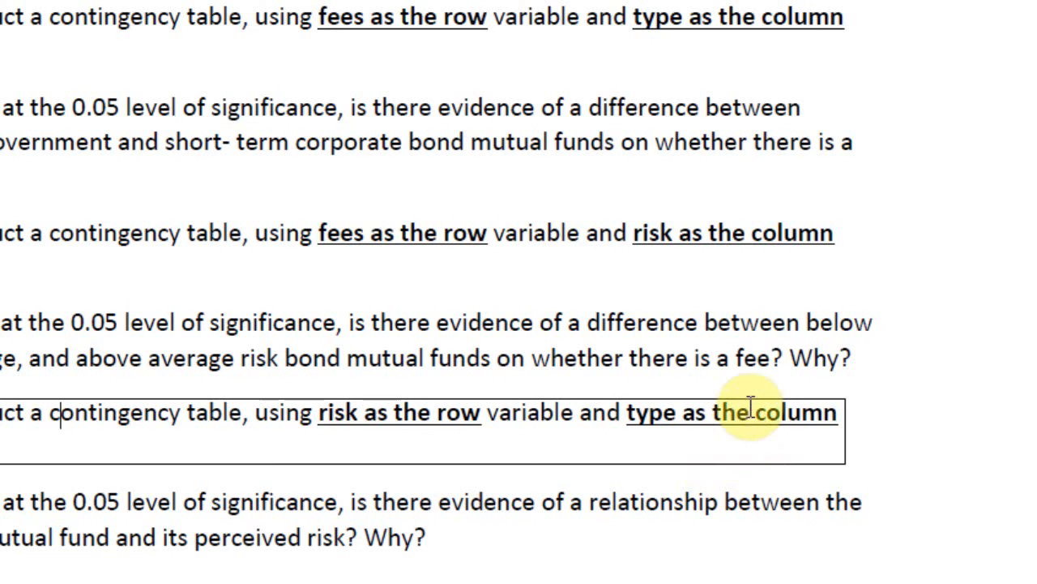
{"action": "key", "text": "alt+Tab"}
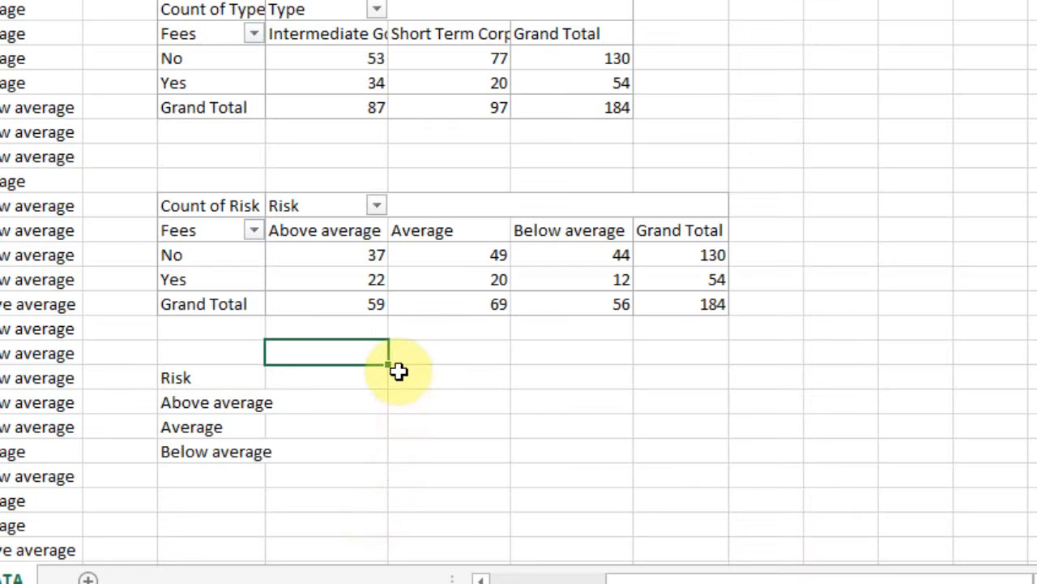
{"action": "double_click", "coordinate": [346, 353]}
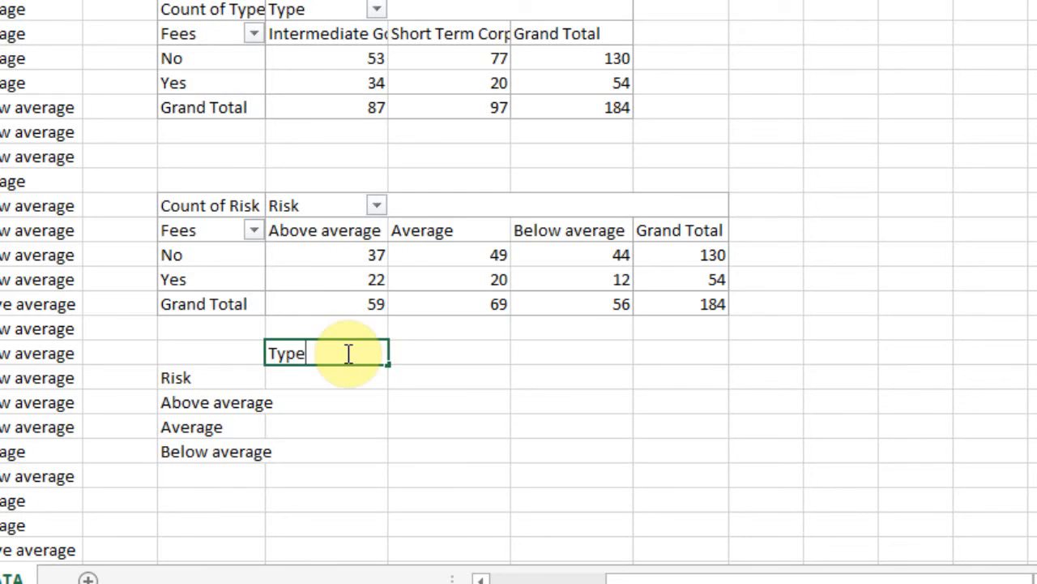
{"action": "type", "text": "Type"}
{"action": "key", "text": "Return"}
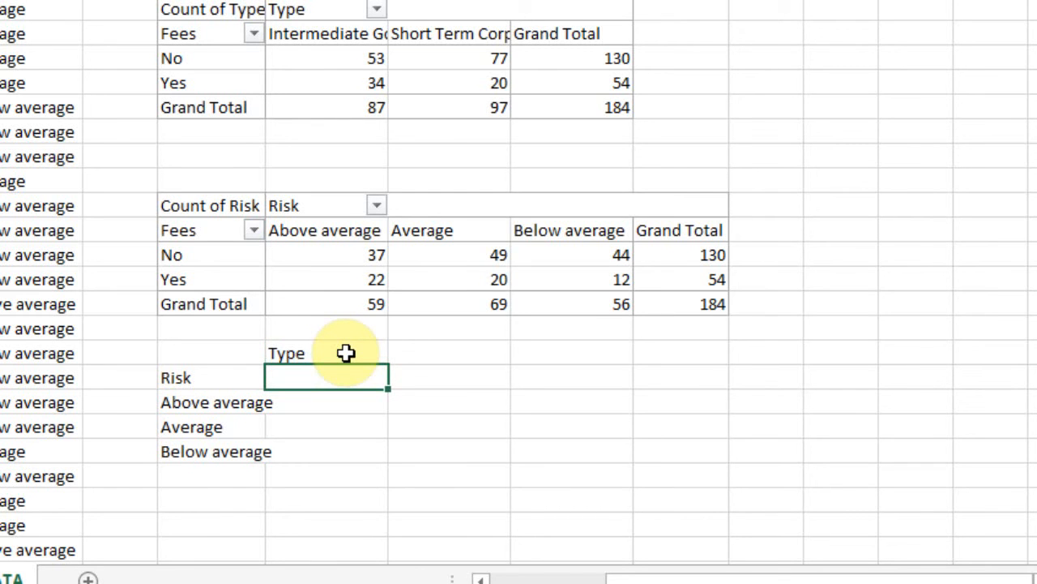
Enter the column headings Intermediate Government in L20 and Short Term Corporate in M20
{"action": "type", "text": "Intermedi"}
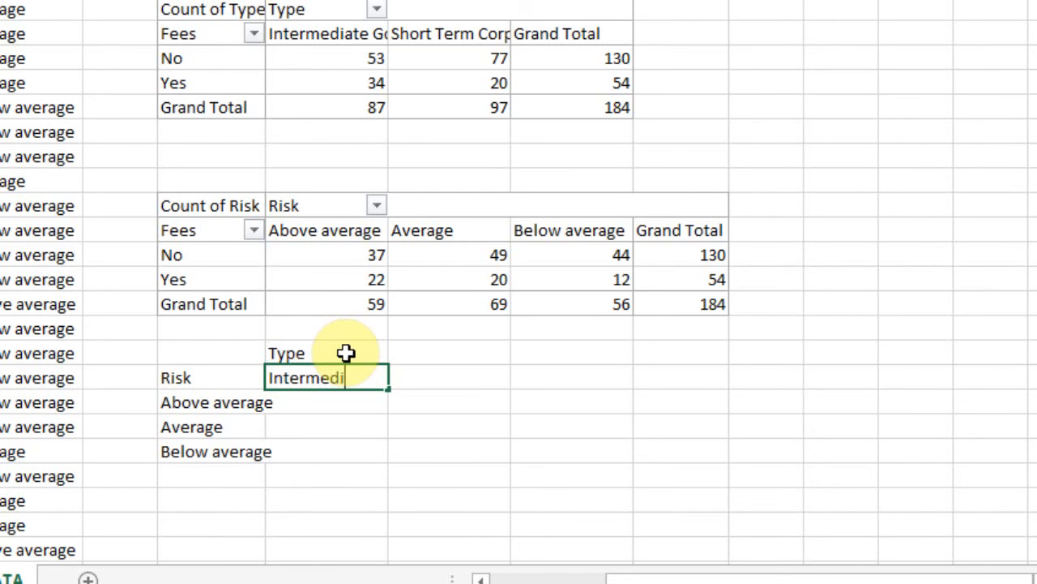
{"action": "type", "text": "ate Government"}
{"action": "key", "text": "Tab"}
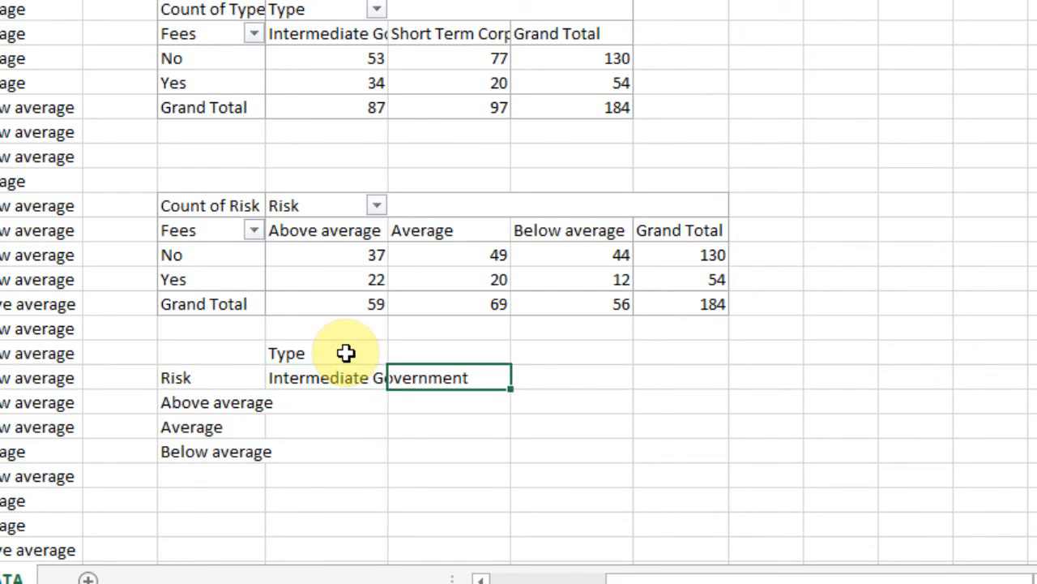
{"action": "type", "text": "Short Term "}
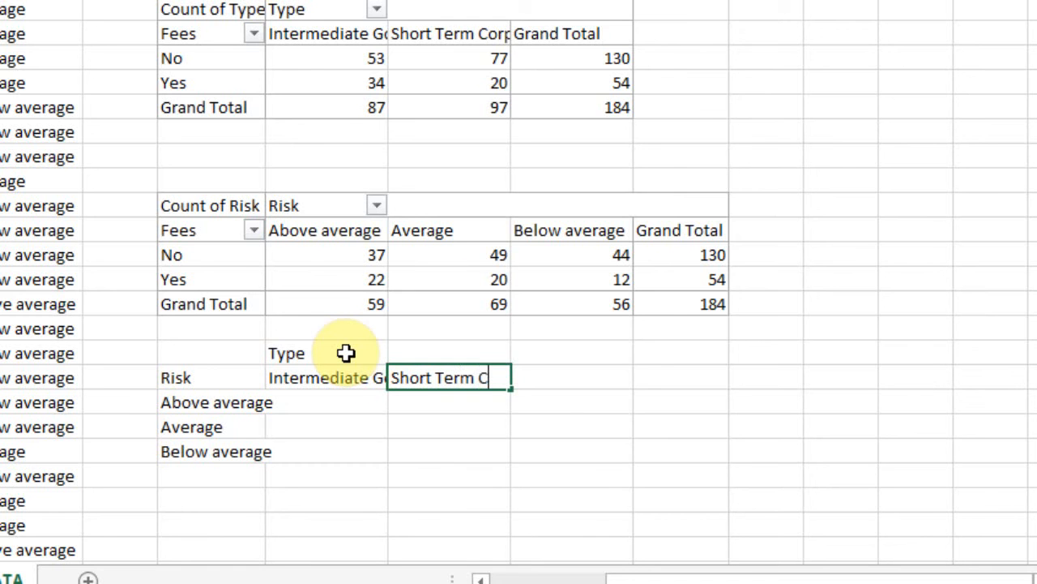
{"action": "type", "text": "Corporate"}
{"action": "key", "text": "Return"}
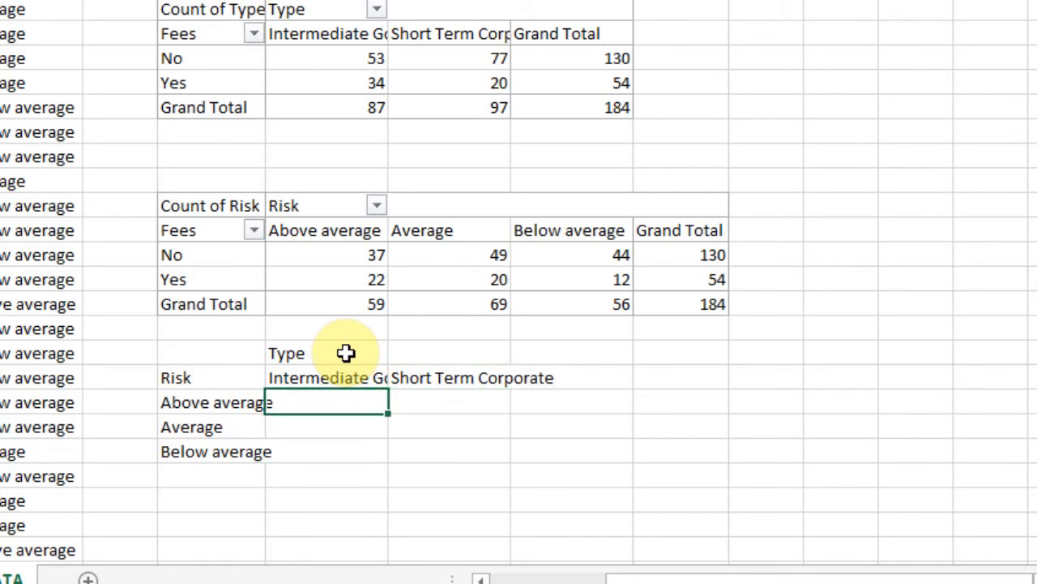
Autofit the widths of columns K, L and M to show their full labels
{"action": "left_click_drag", "start_coordinate": [349, 4], "coordinate": [449, 4]}
{"action": "double_click", "coordinate": [388, 4]}
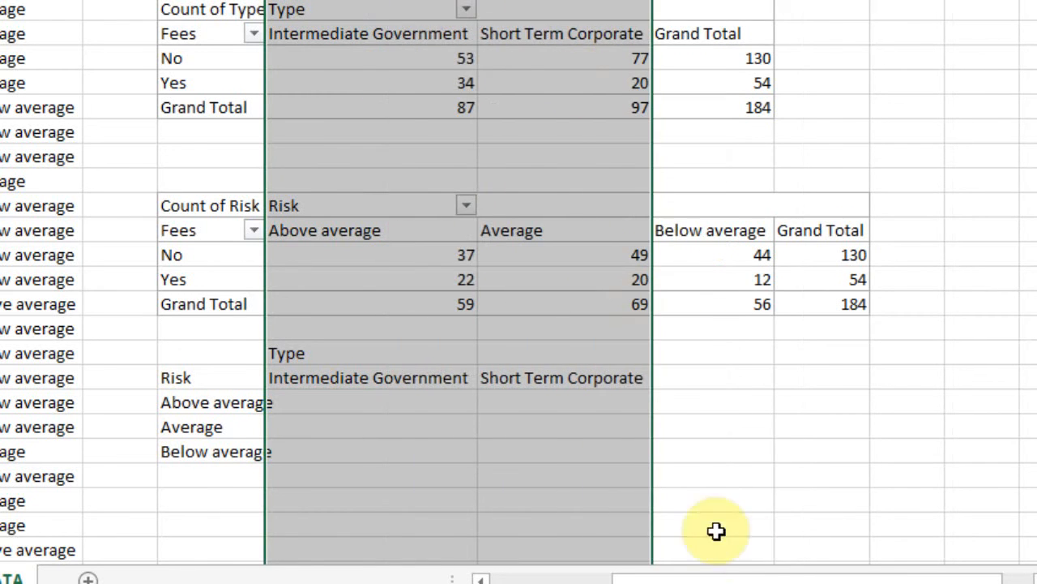
{"action": "left_click", "coordinate": [787, 470]}
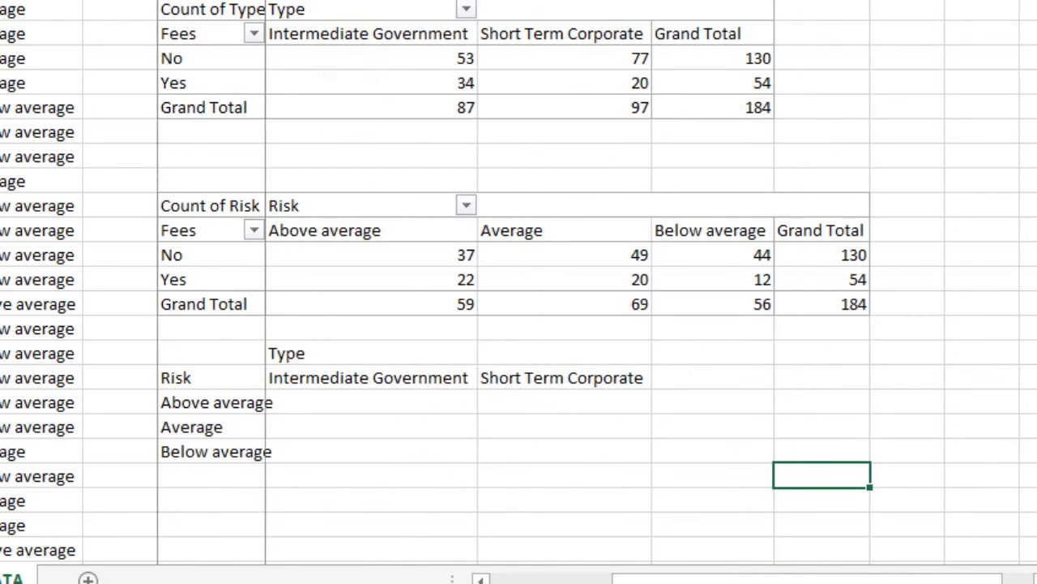
{"action": "double_click", "coordinate": [266, 4]}
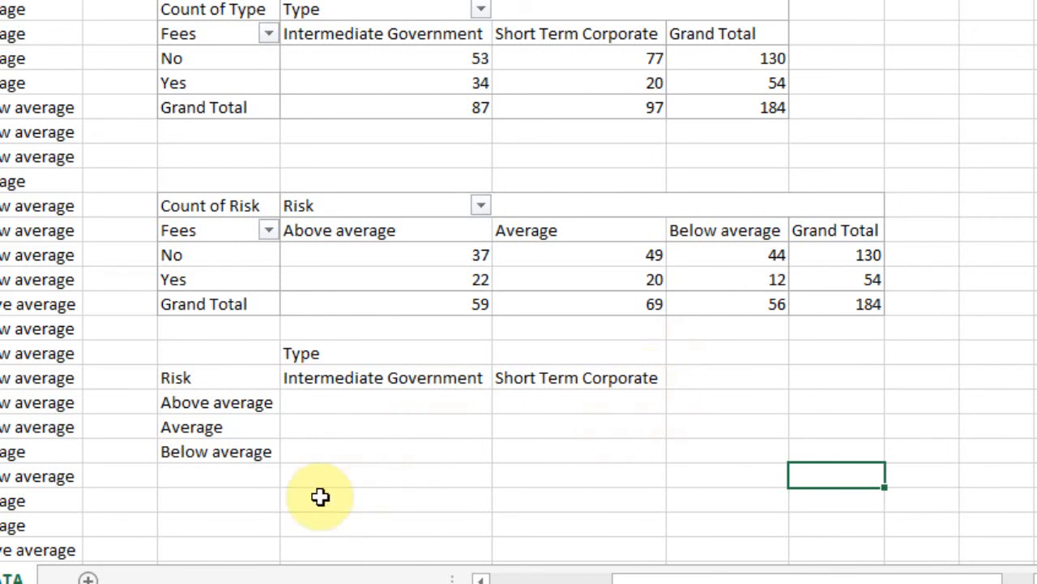
Select the Type column data in B1:B185 of the DATA sheet and name the range TYPE
{"action": "left_click", "coordinate": [373, 398]}
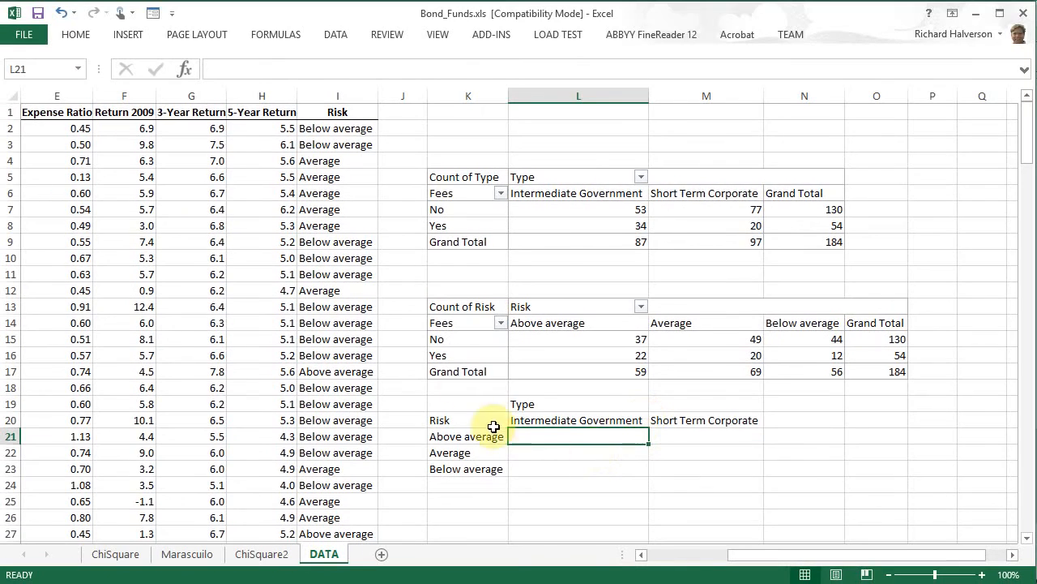
{"action": "left_click_drag", "start_coordinate": [734, 563], "coordinate": [655, 563]}
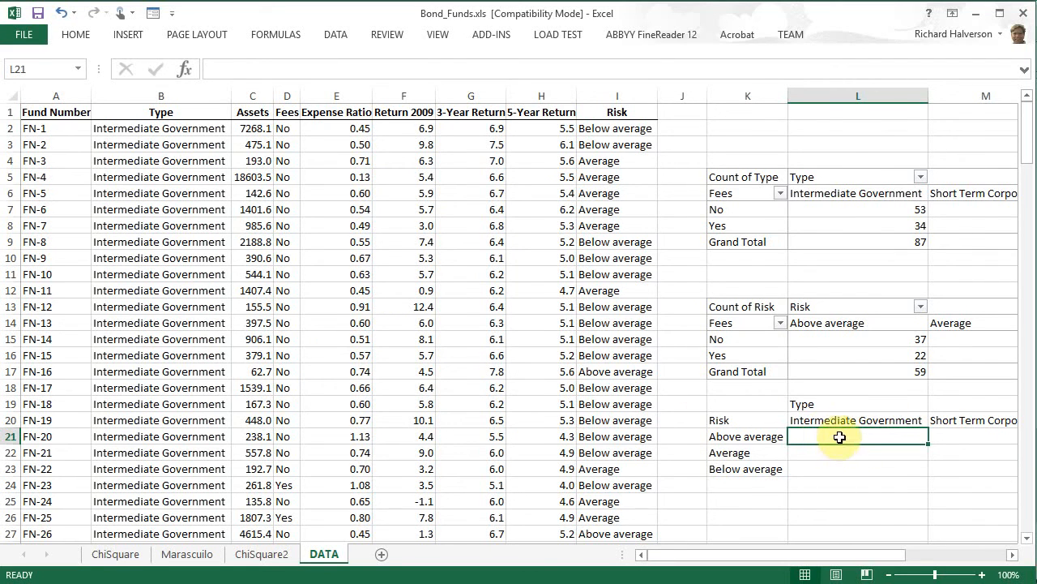
{"action": "left_click", "coordinate": [736, 424]}
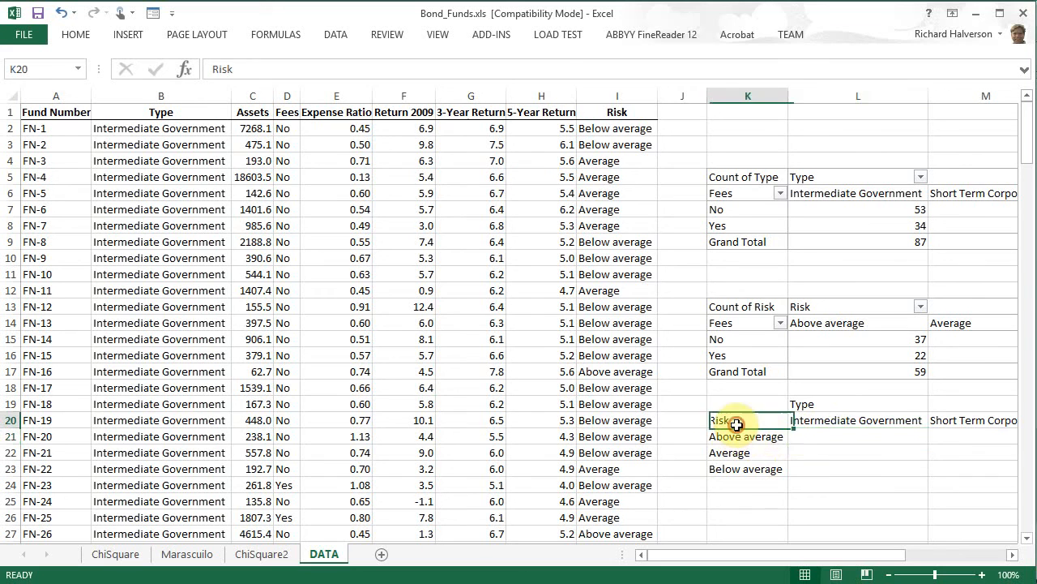
{"action": "left_click", "coordinate": [841, 405]}
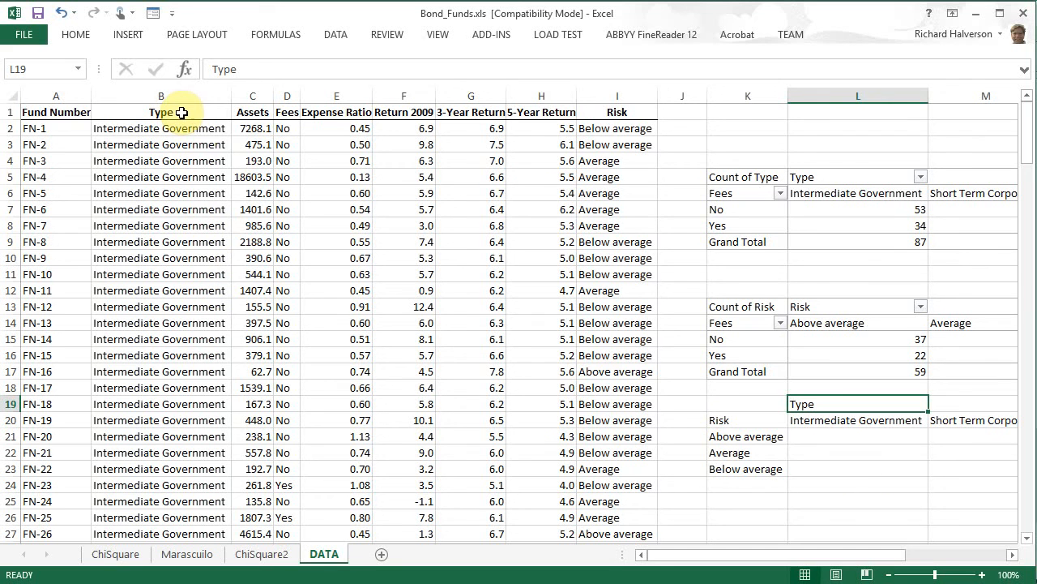
{"action": "left_click_drag", "start_coordinate": [180, 113], "coordinate": [172, 483]}
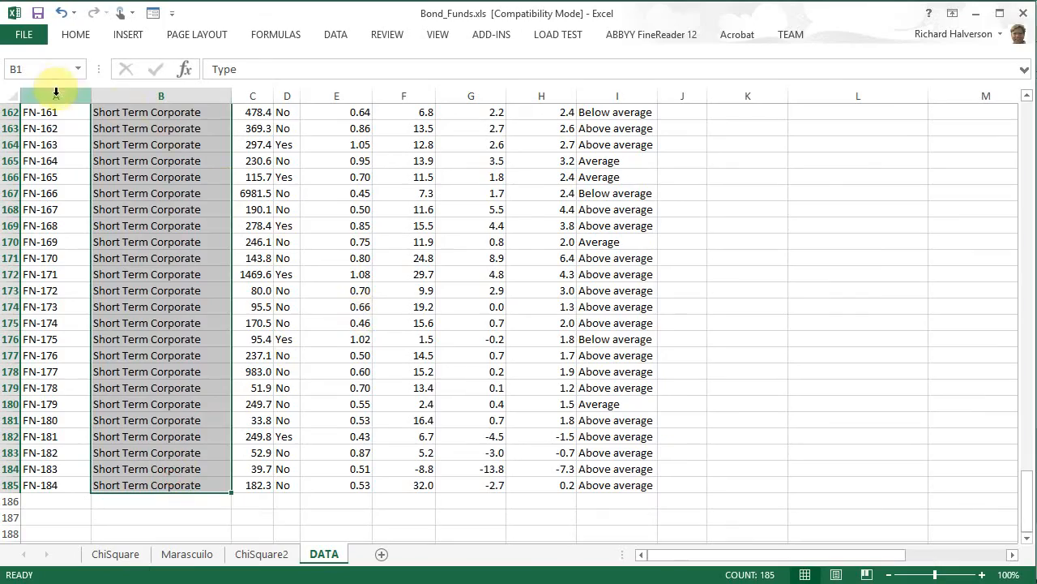
{"action": "left_click", "coordinate": [63, 69]}
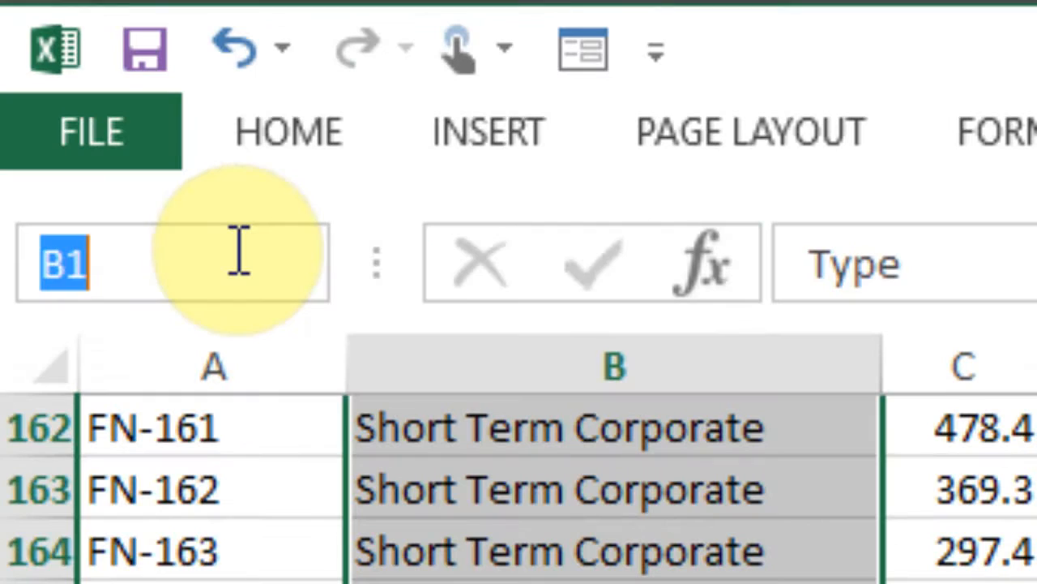
{"action": "type", "text": "Ty"}
{"action": "key", "text": "BackSpace"}
{"action": "type", "text": "TY"}
{"action": "key", "text": "BackSpace"}
{"action": "key", "text": "BackSpace"}
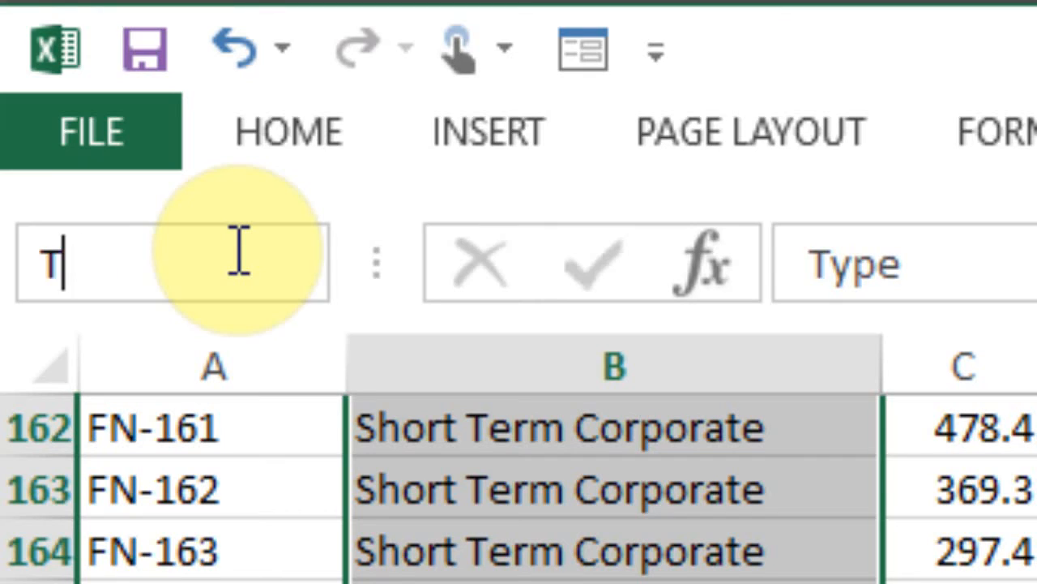
{"action": "type", "text": "YPE"}
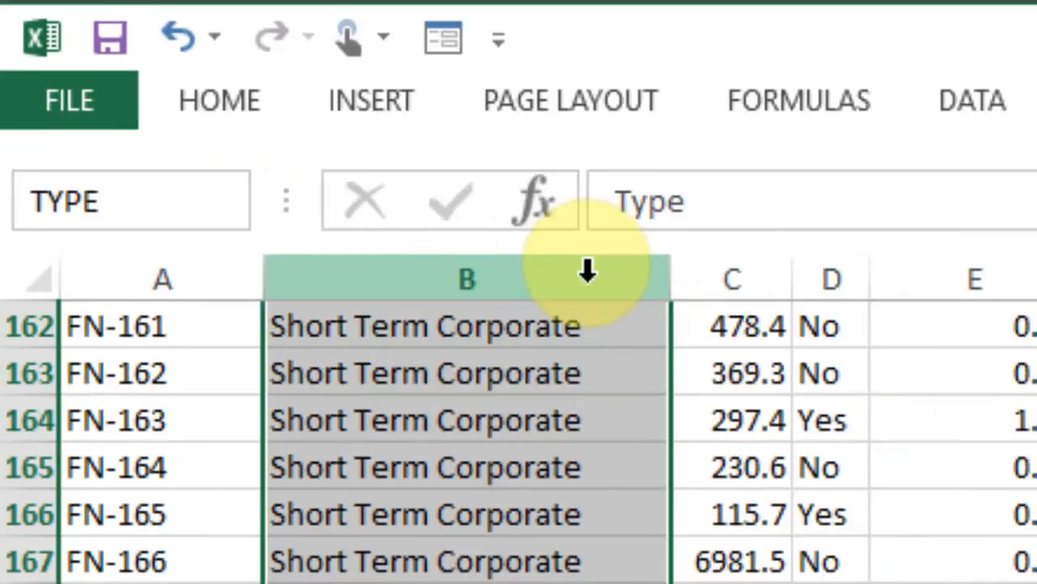
{"action": "key", "text": "Return"}
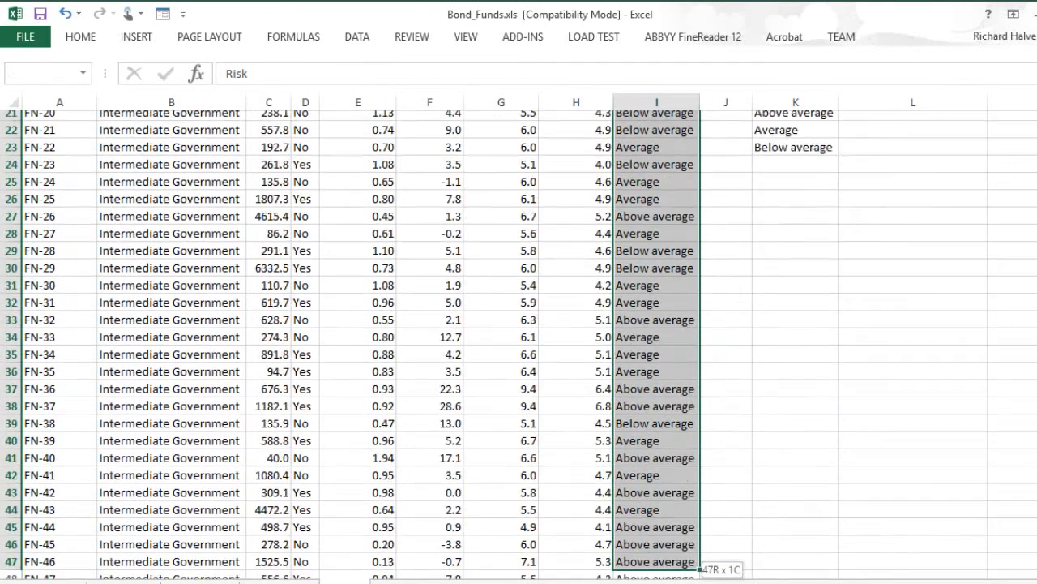
Select the Risk column data in I1:I185 and name the range RISK
{"action": "left_click_drag", "start_coordinate": [697, 572], "coordinate": [651, 517]}
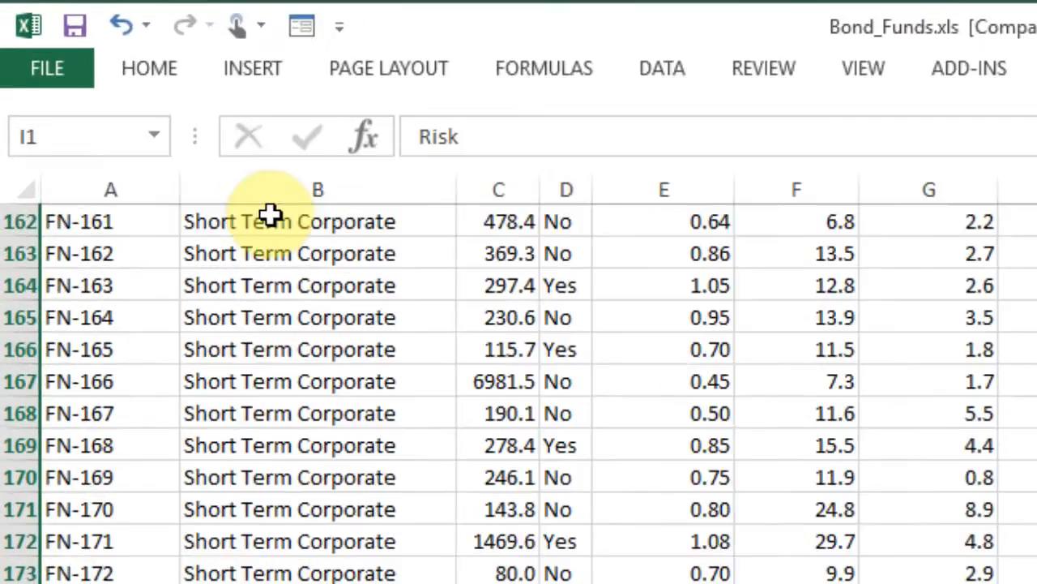
{"action": "left_click", "coordinate": [44, 72]}
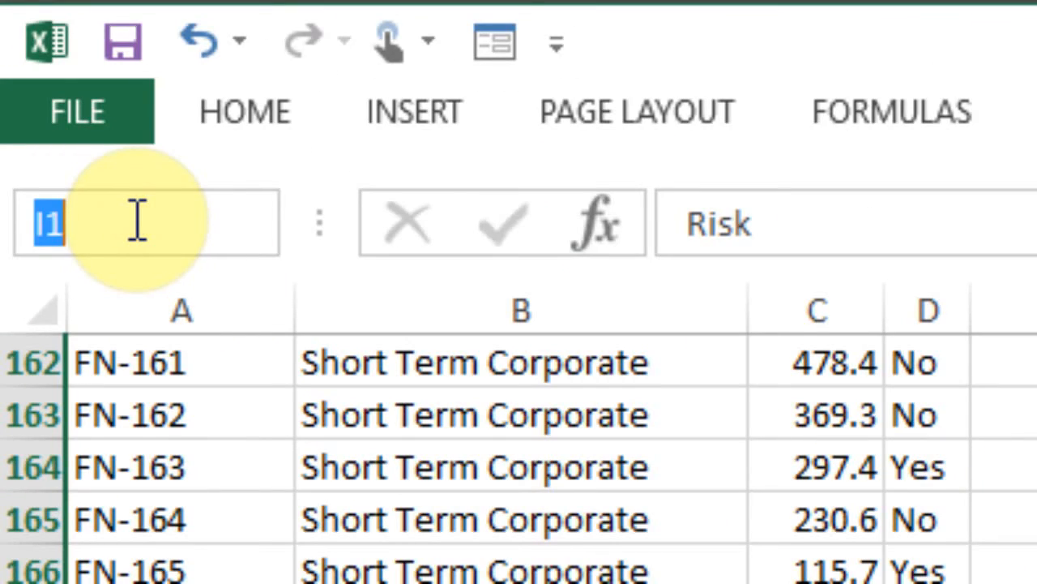
{"action": "type", "text": "RISK"}
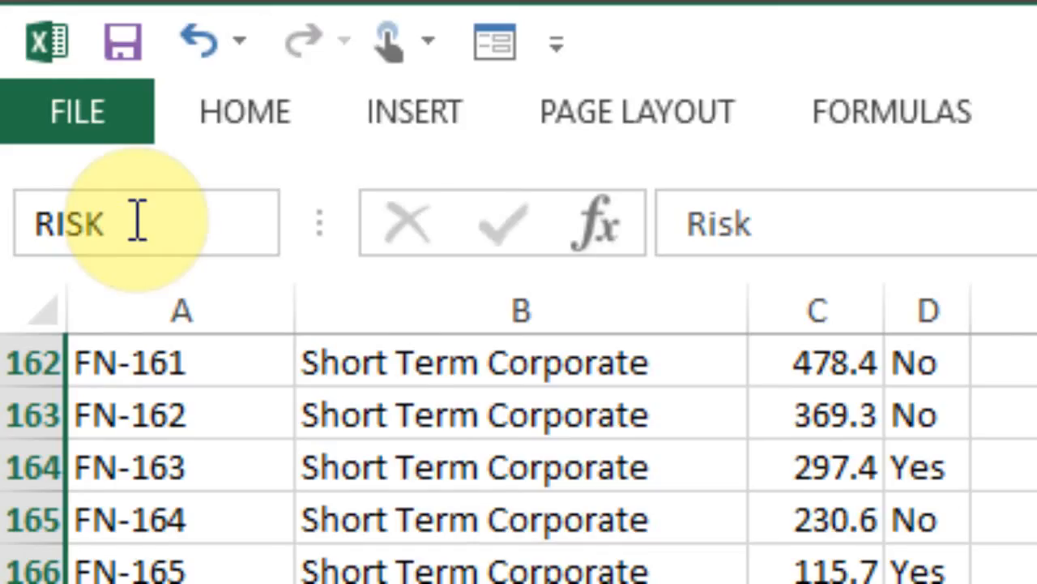
{"action": "key", "text": "Return"}
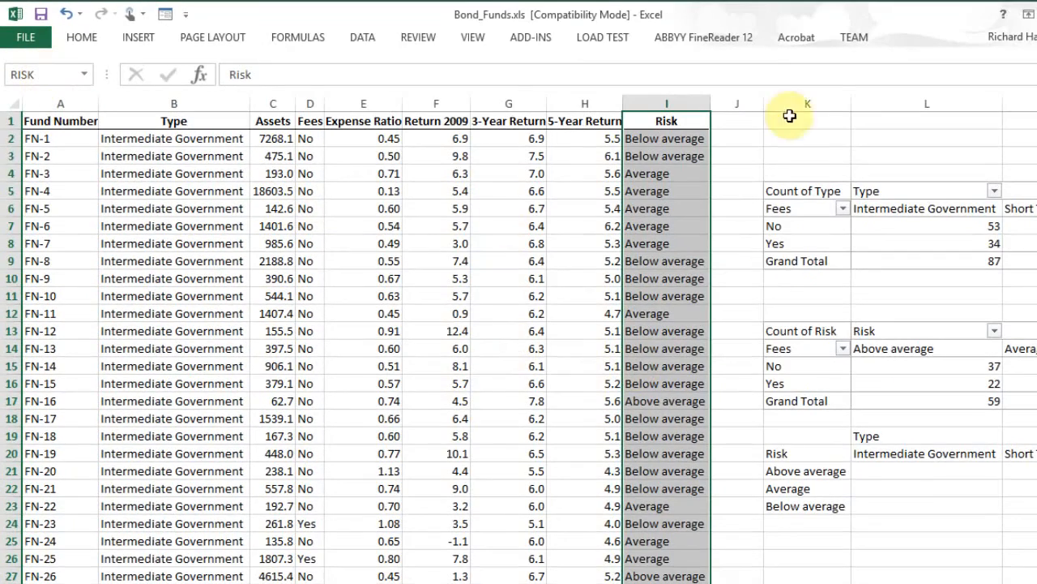
Enter the formula =COUNTIFS(RISK,K21,TYPE,L20) in L21 to count above-average-risk intermediate government funds
{"action": "left_click", "coordinate": [916, 492]}
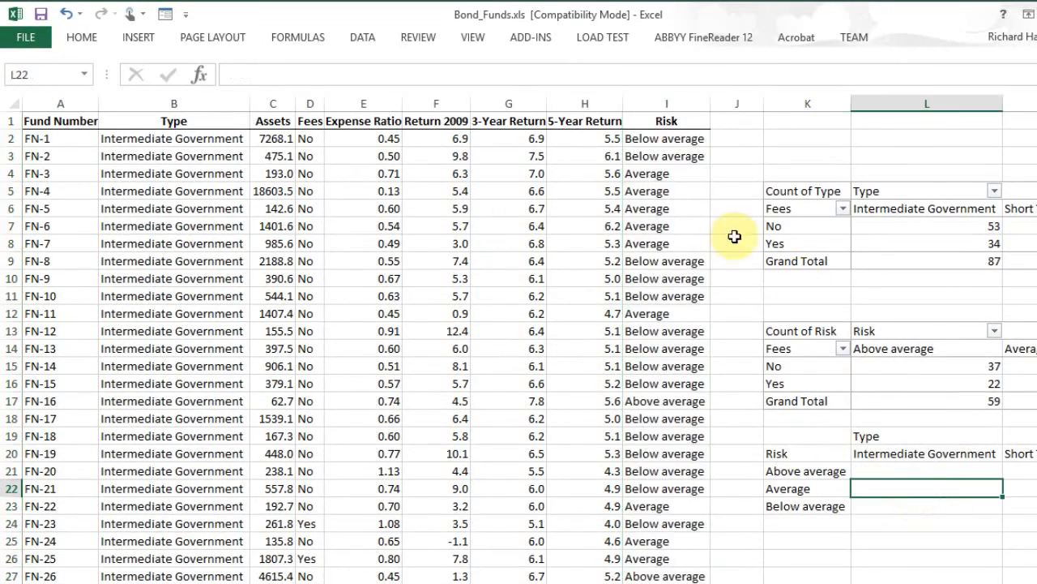
{"action": "scroll", "coordinate": [706, 463], "scroll_direction": "right", "scroll_amount": 2}
{"action": "left_click", "coordinate": [702, 470]}
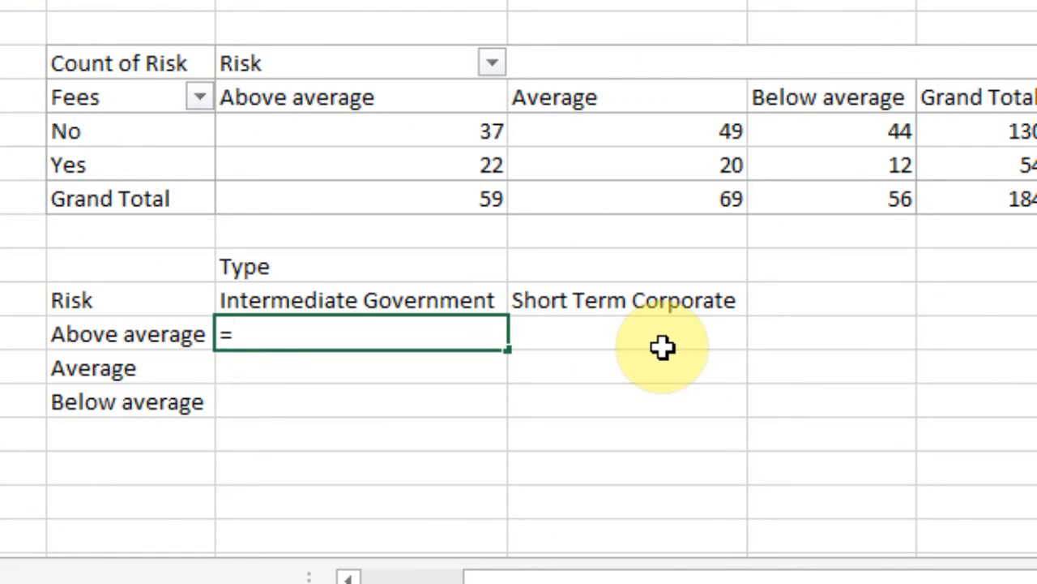
{"action": "type", "text": "=countifS"}
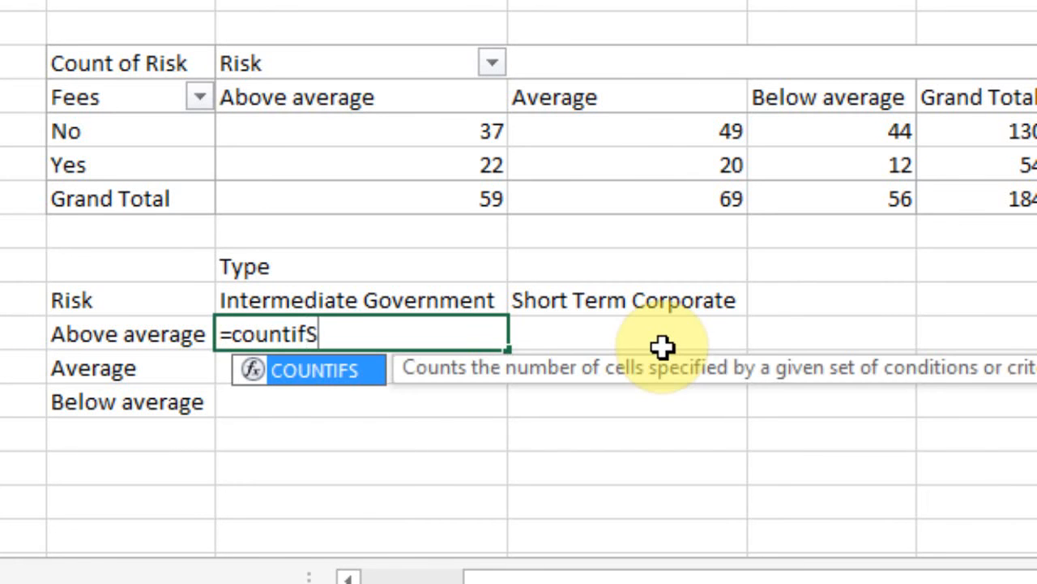
{"action": "type", "text": "("}
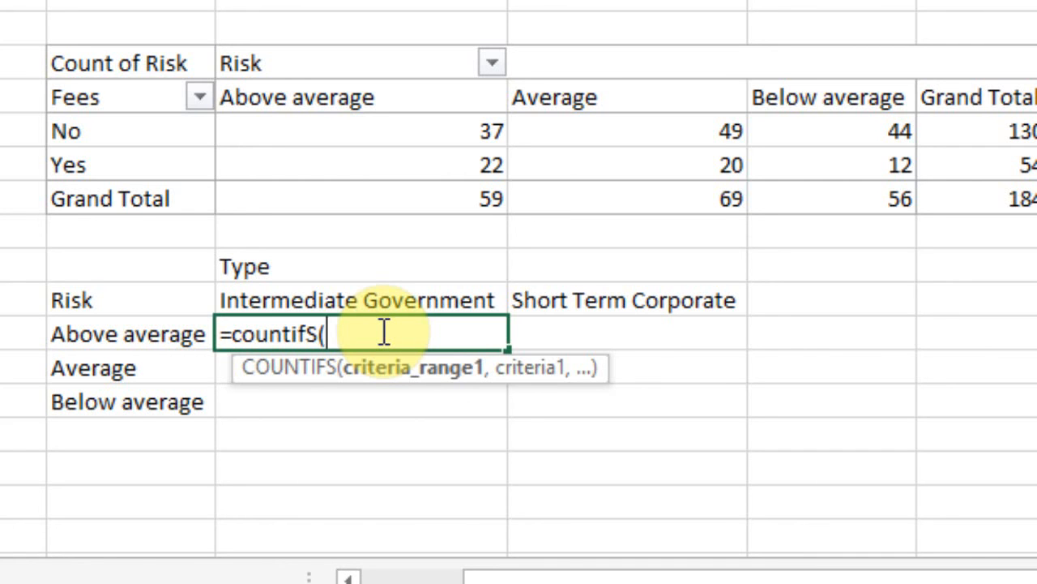
{"action": "type", "text": "risk"}
{"action": "key", "text": "BackSpace"}
{"action": "key", "text": "BackSpace"}
{"action": "key", "text": "BackSpace"}
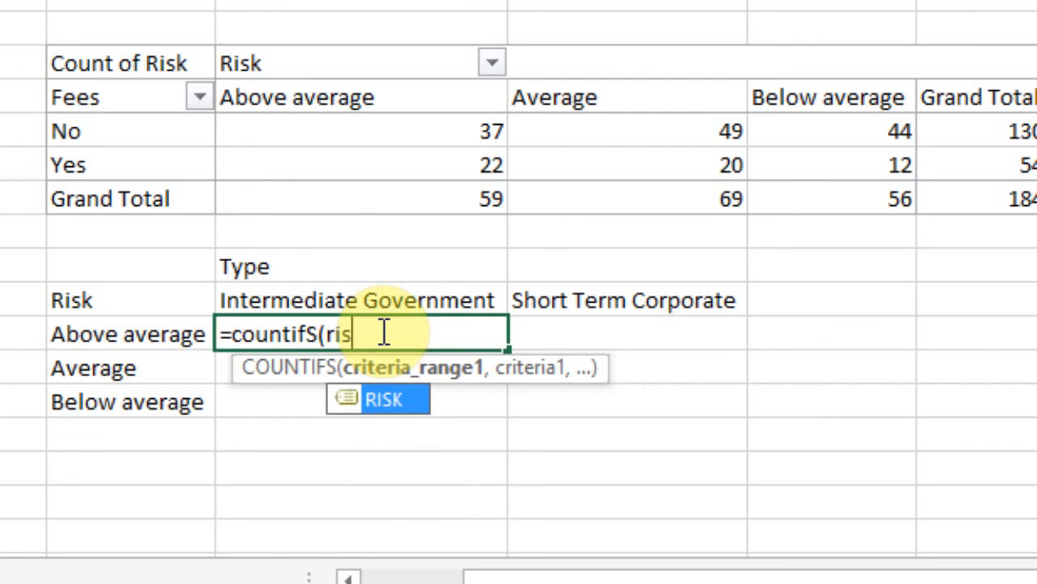
{"action": "key", "text": "BackSpace"}
{"action": "type", "text": "RISK,"}
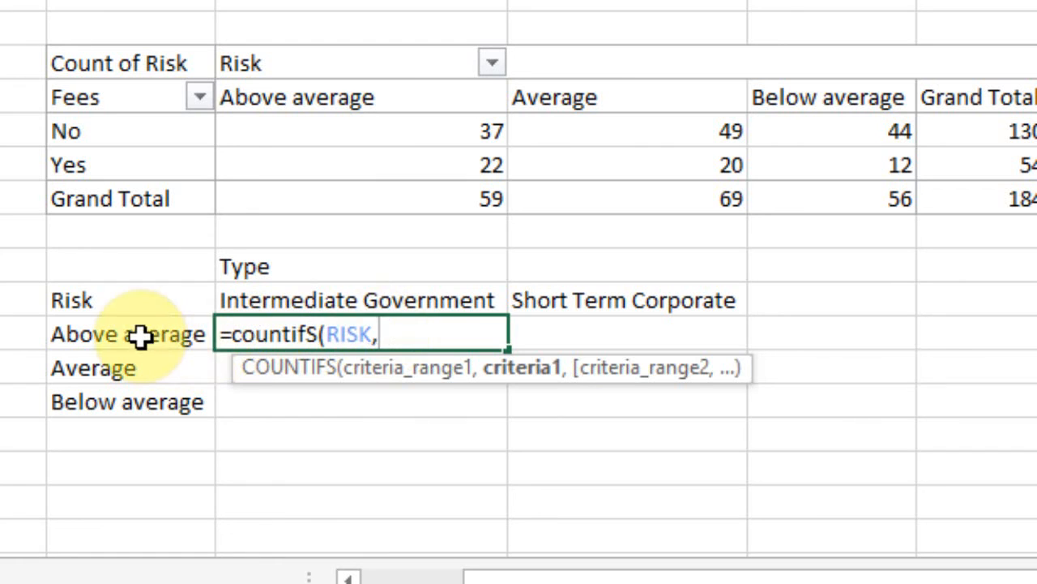
{"action": "left_click", "coordinate": [141, 337]}
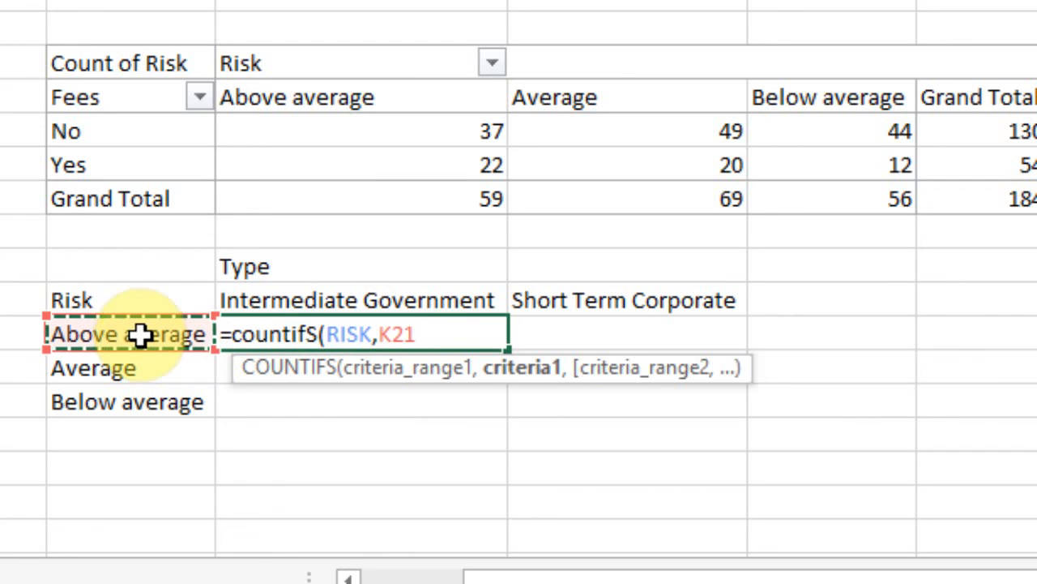
{"action": "type", "text": ","}
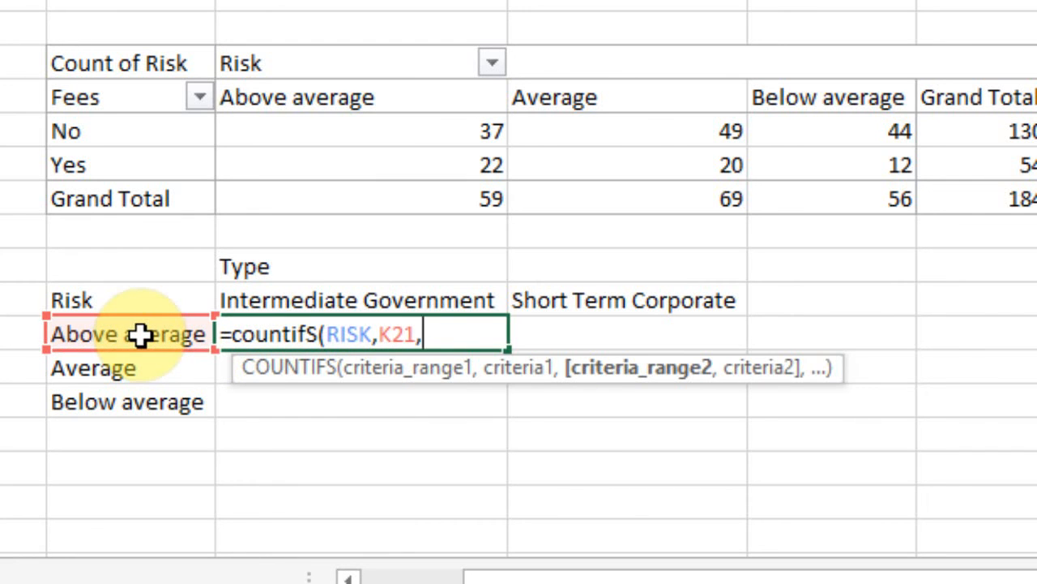
{"action": "type", "text": "TYPE,"}
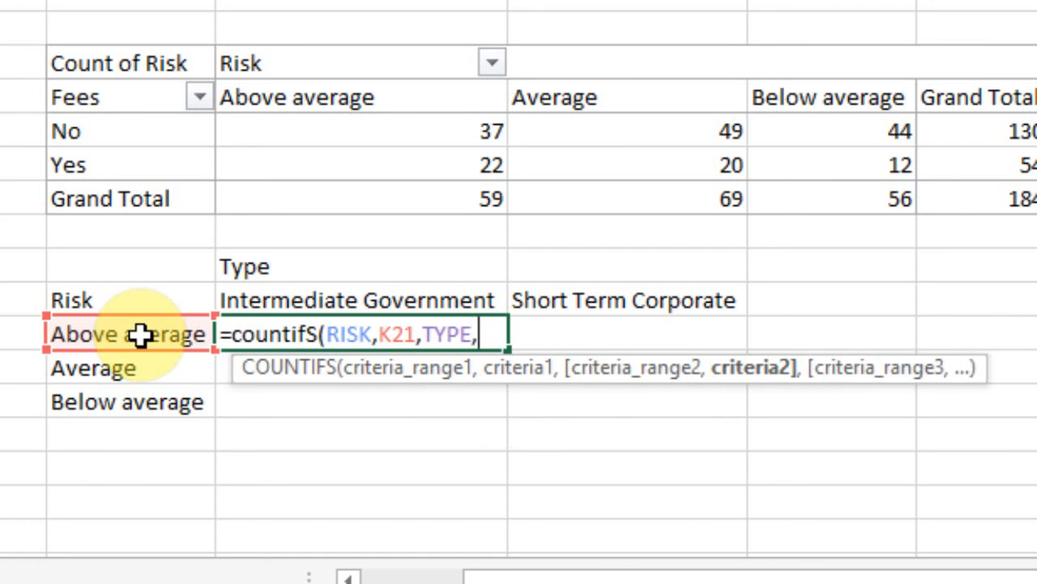
{"action": "left_click", "coordinate": [344, 299]}
{"action": "type", "text": ")"}
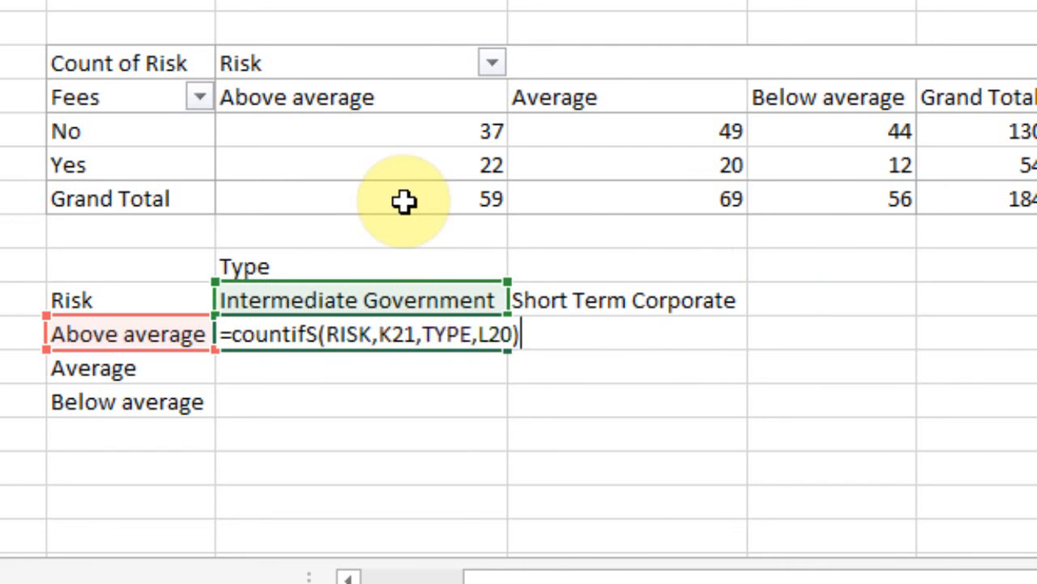
{"action": "key", "text": "Return"}
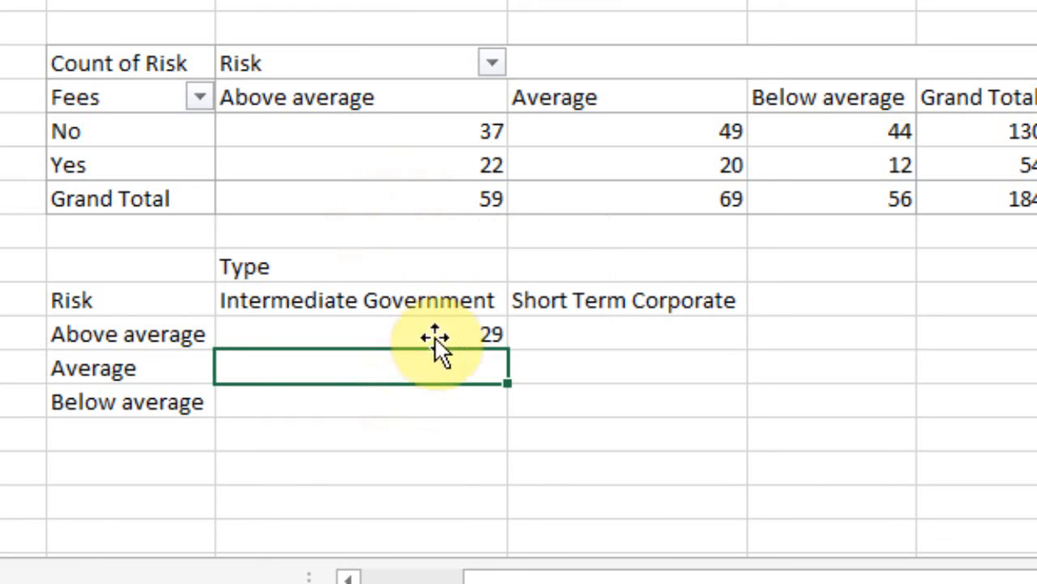
Change L21's formula to =COUNTIFS(RISK,$K21,TYPE,L$20) and fill it through the rest of the contingency table, L21:M23
{"action": "left_click", "coordinate": [437, 327]}
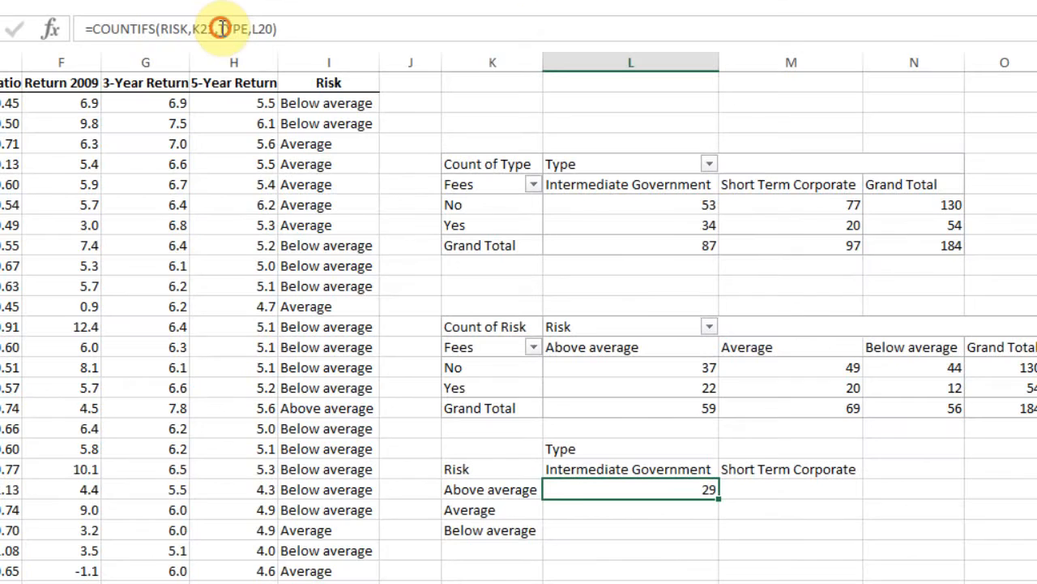
{"action": "left_click", "coordinate": [221, 29]}
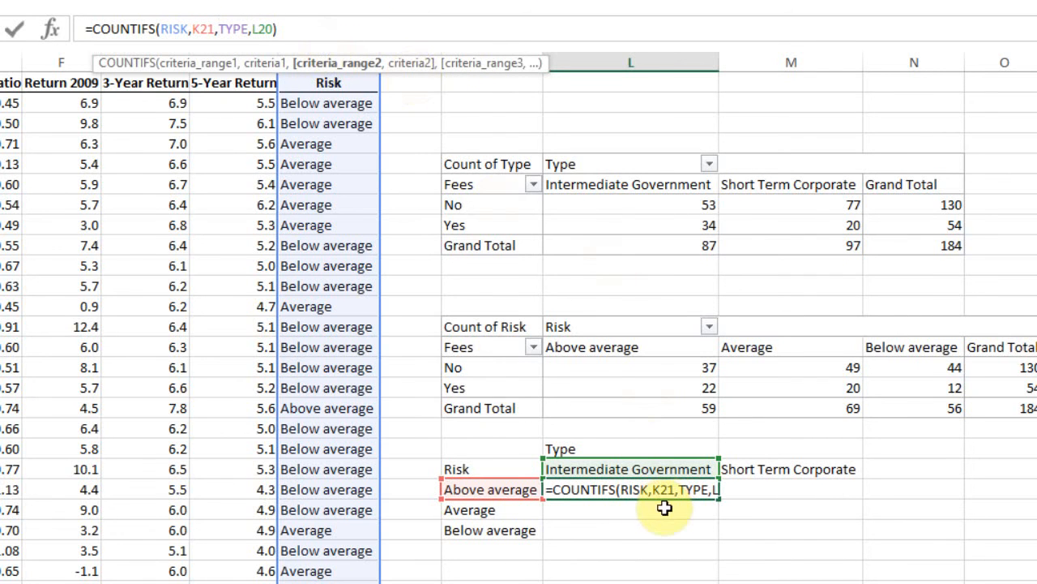
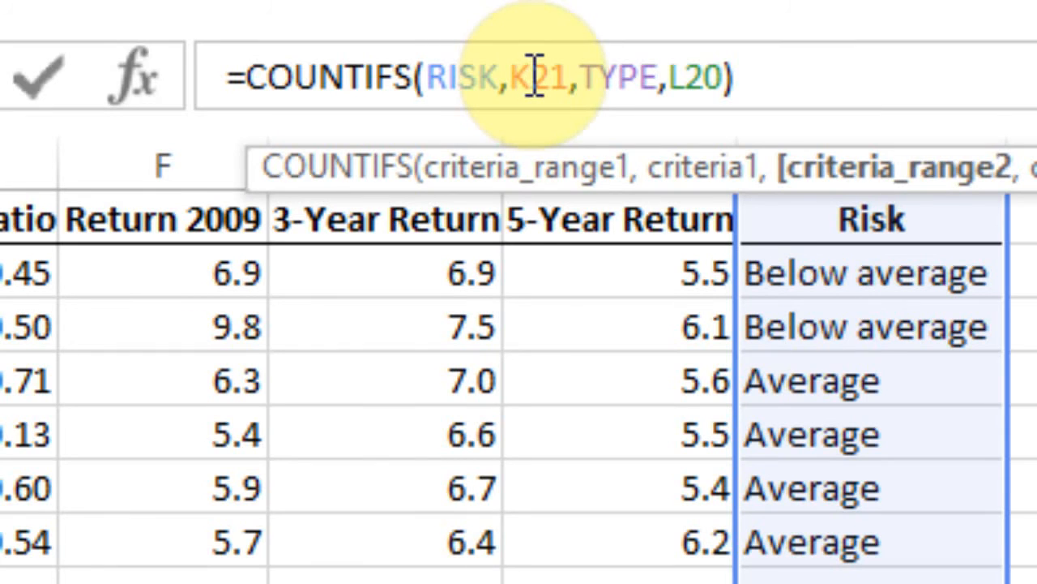
{"action": "left_click", "coordinate": [511, 77]}
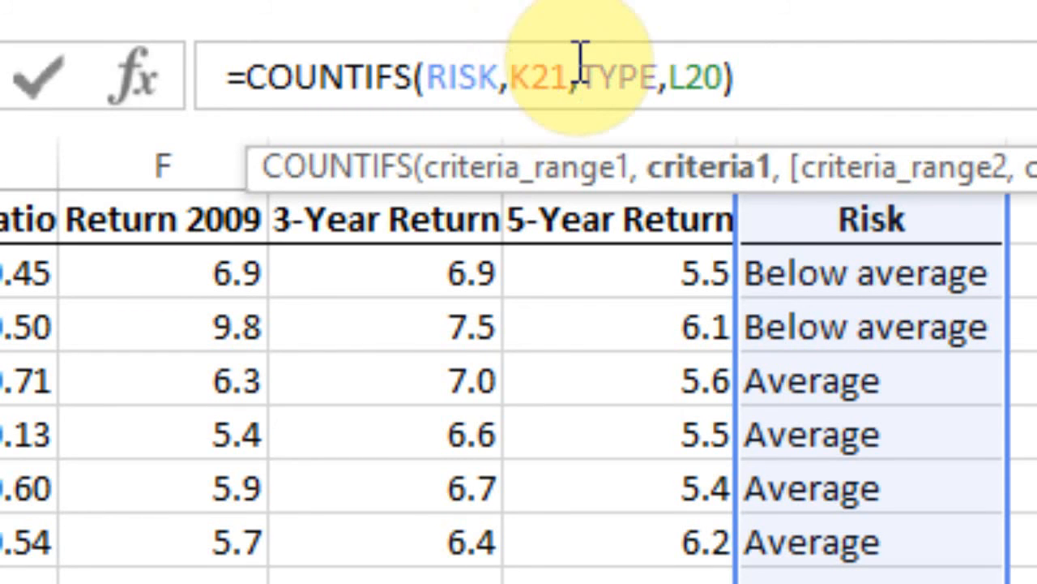
{"action": "type", "text": "$"}
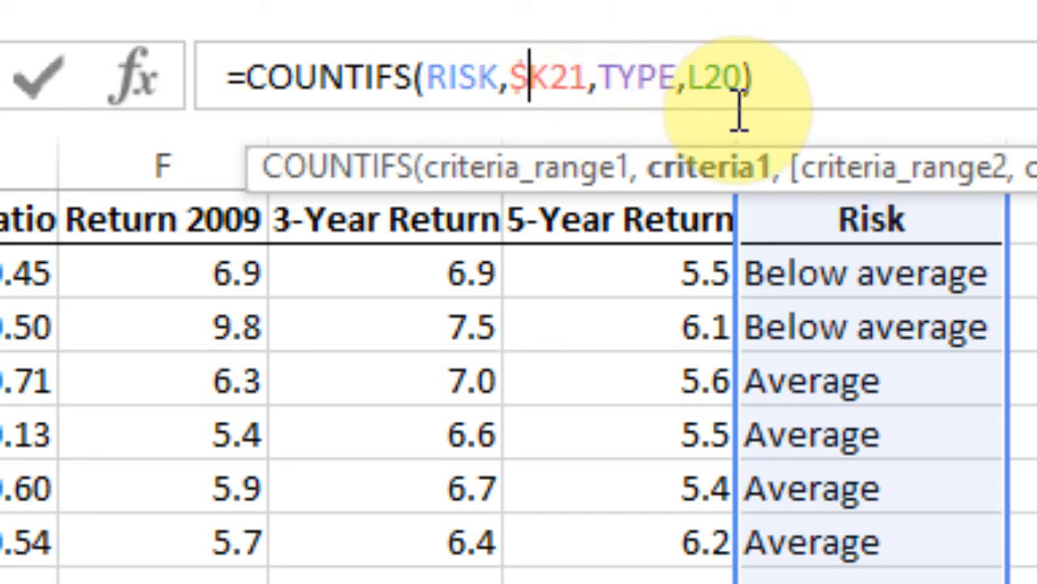
{"action": "left_click", "coordinate": [691, 77]}
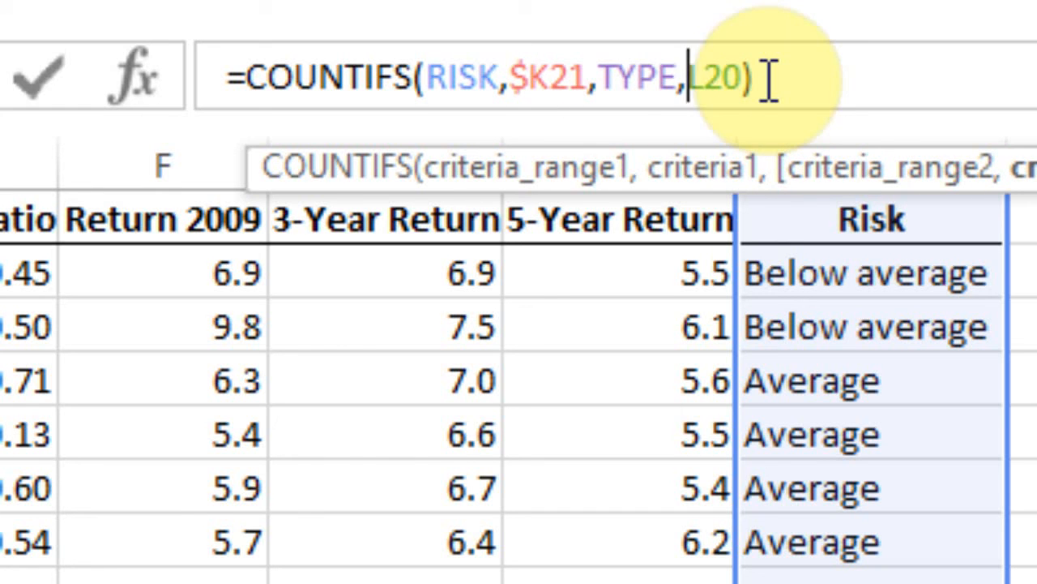
{"action": "left_click", "coordinate": [710, 80]}
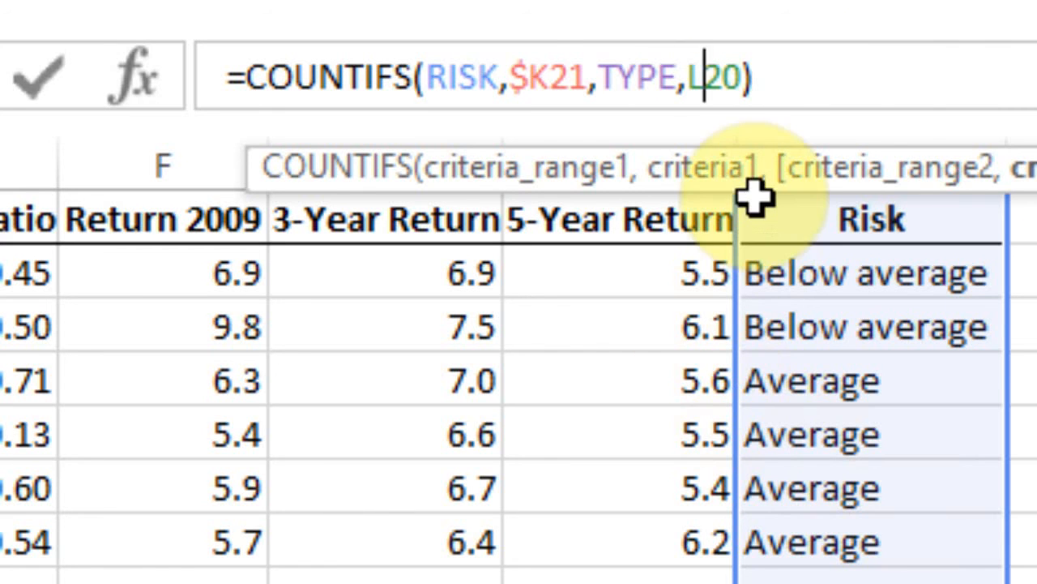
{"action": "type", "text": "$"}
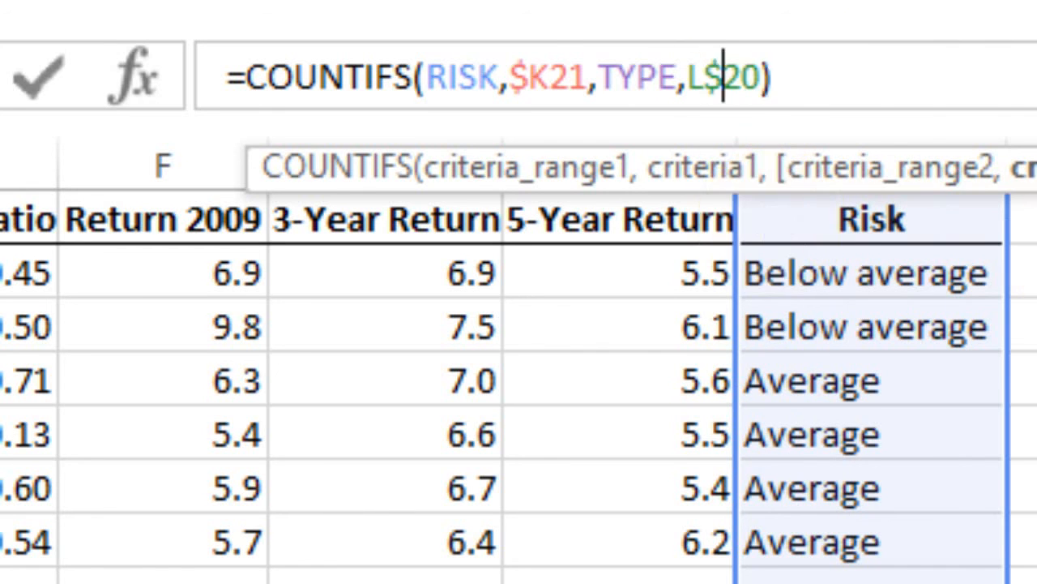
{"action": "left_click", "coordinate": [823, 70]}
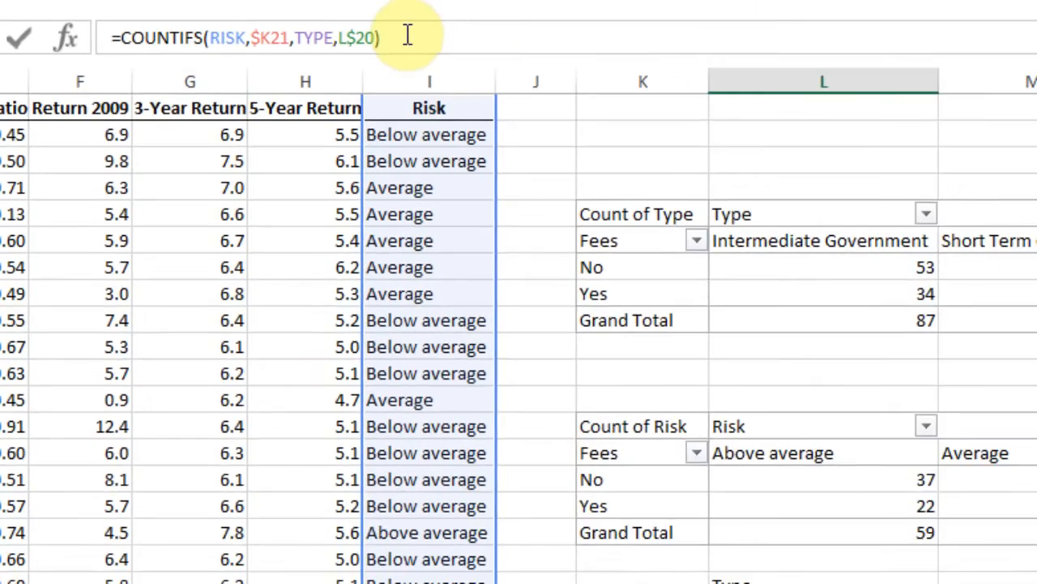
{"action": "key", "text": "Return"}
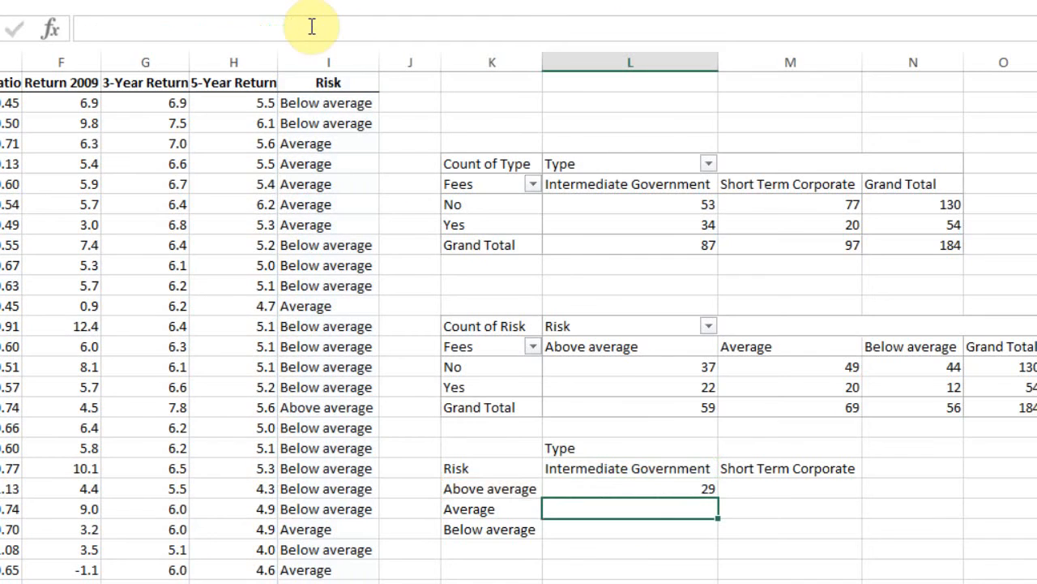
{"action": "left_click", "coordinate": [664, 487]}
{"action": "left_click_drag", "start_coordinate": [720, 499], "coordinate": [852, 528]}
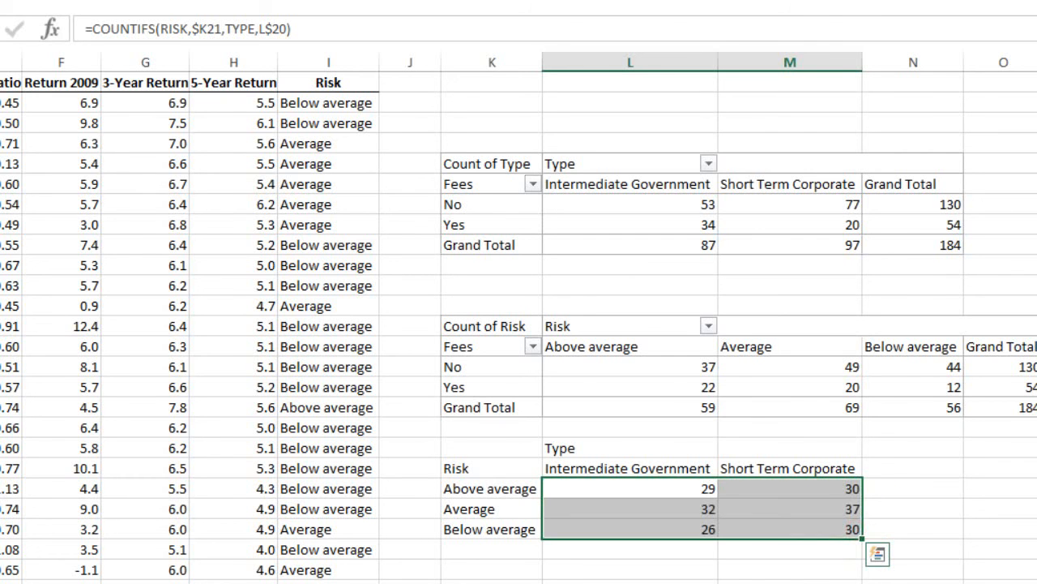
Check the COUNTIFS formulas in the cells of the risk-by-type contingency table, L21:M23
{"action": "left_click", "coordinate": [932, 579]}
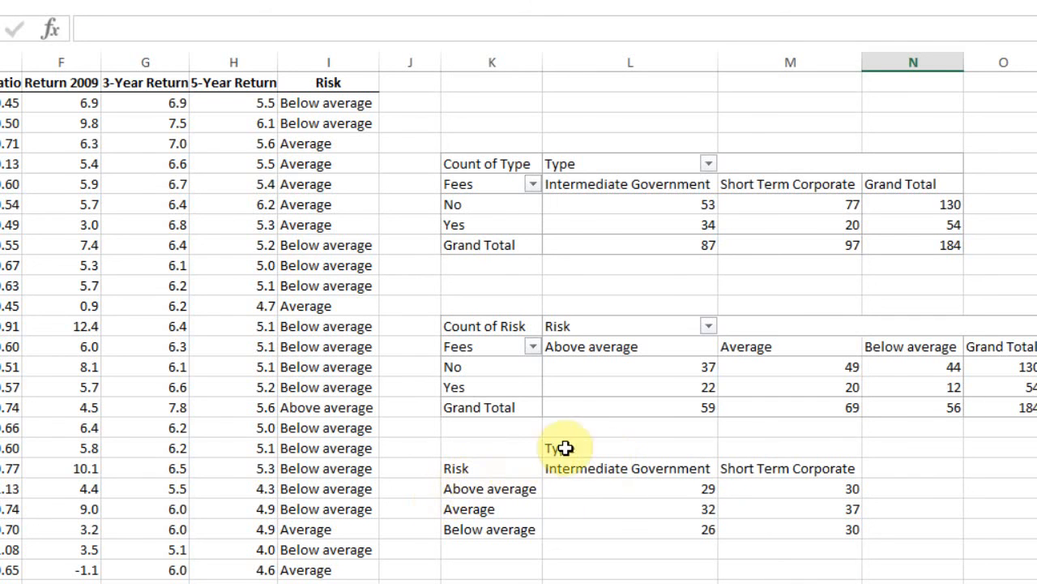
{"action": "left_click", "coordinate": [653, 494]}
{"action": "left_click", "coordinate": [766, 489]}
{"action": "left_click", "coordinate": [794, 509]}
{"action": "left_click", "coordinate": [800, 529]}
{"action": "left_click", "coordinate": [678, 527]}
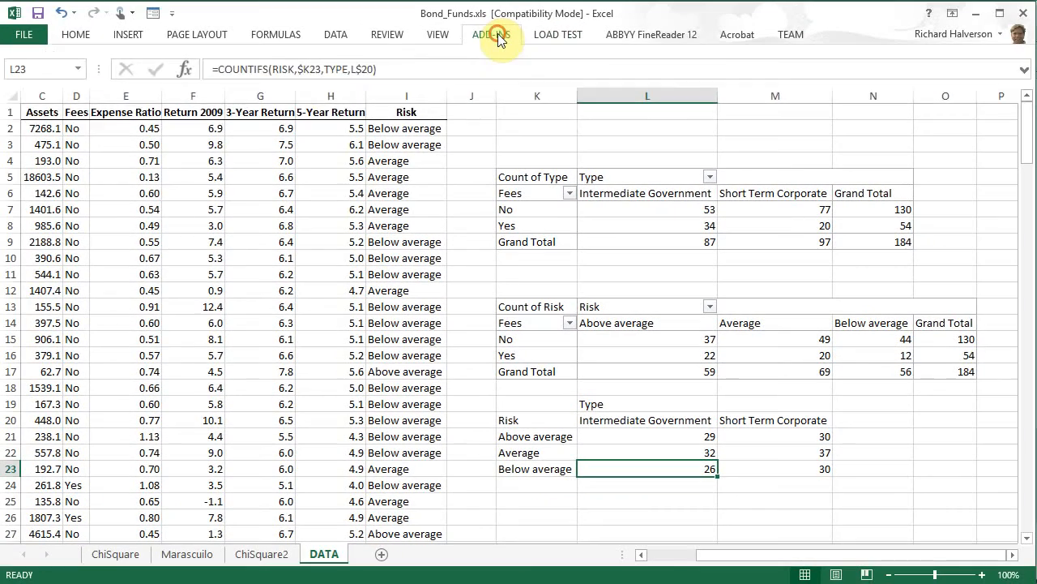
Set up PHStat's multiple-sample Chi-Square Test with a .05 level of significance, 3 rows and 2 columns
{"action": "left_click", "coordinate": [494, 35]}
{"action": "left_click", "coordinate": [46, 57]}
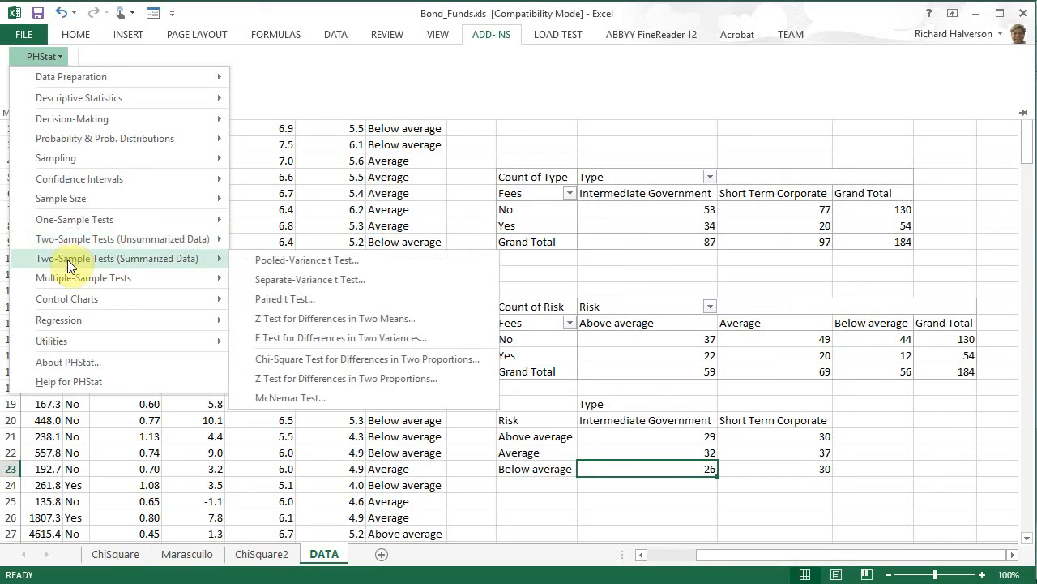
{"action": "mouse_move", "coordinate": [69, 277]}
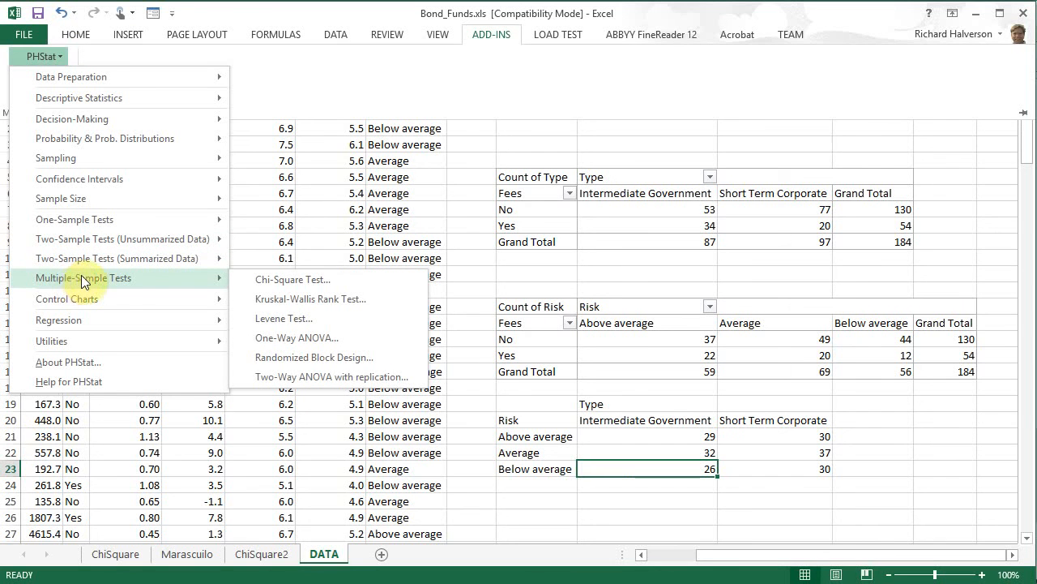
{"action": "left_click", "coordinate": [267, 279]}
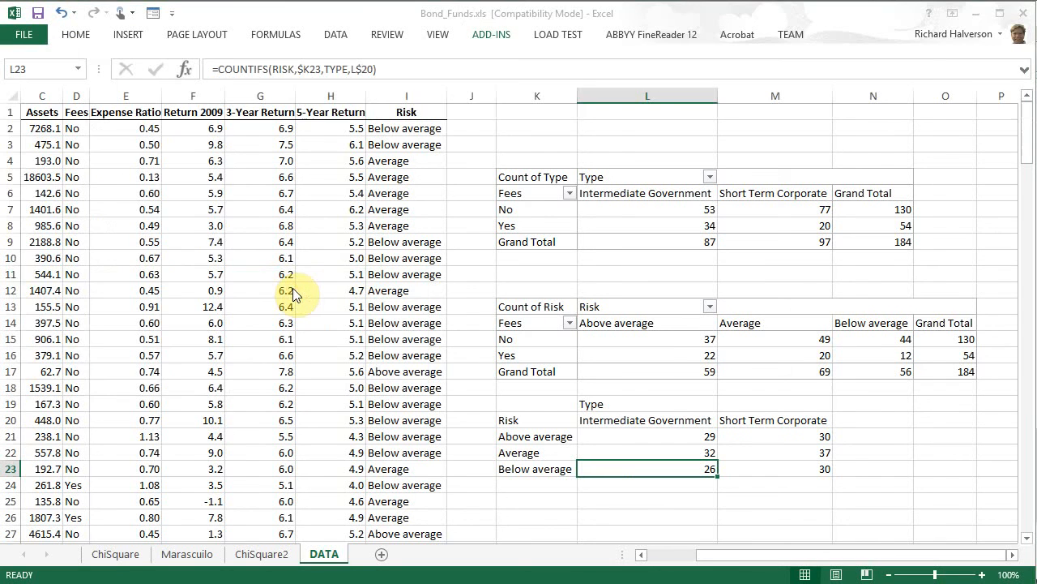
{"action": "left_click_drag", "start_coordinate": [598, 153], "coordinate": [821, 78]}
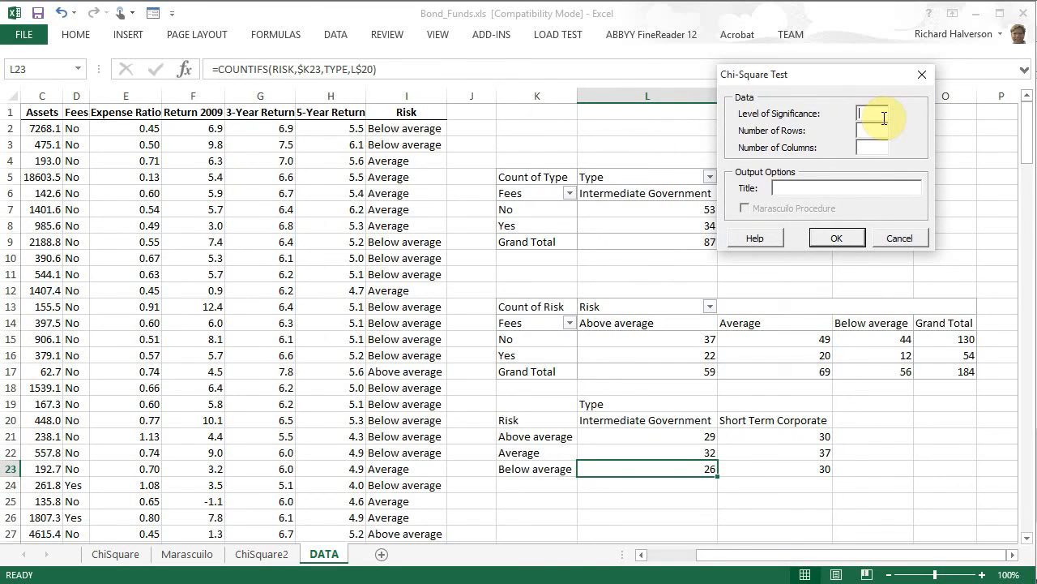
{"action": "left_click", "coordinate": [884, 118]}
{"action": "type", "text": ".05"}
{"action": "left_click", "coordinate": [883, 132]}
{"action": "type", "text": "3"}
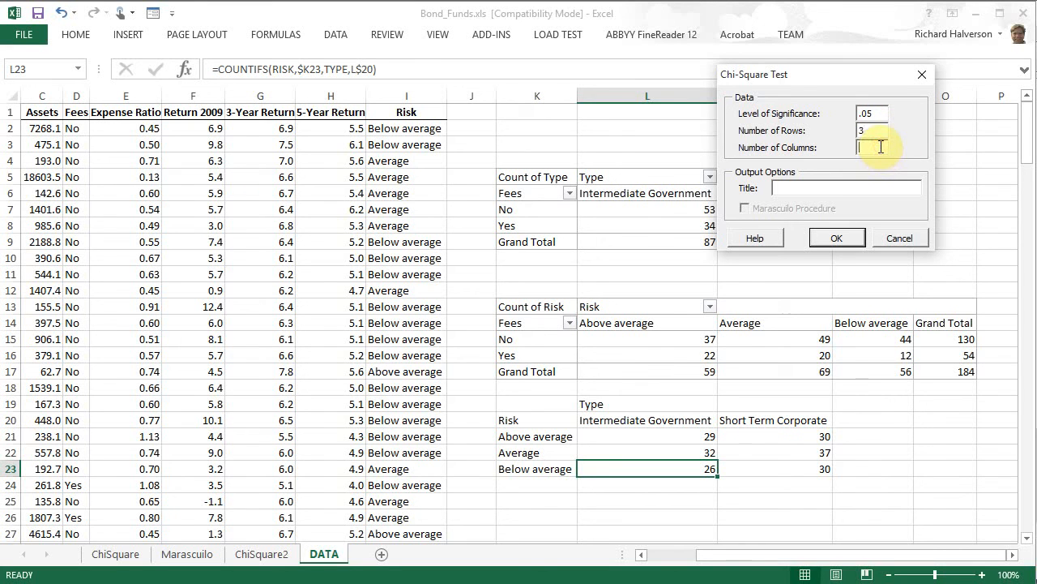
{"action": "left_click", "coordinate": [881, 146]}
{"action": "type", "text": "2"}
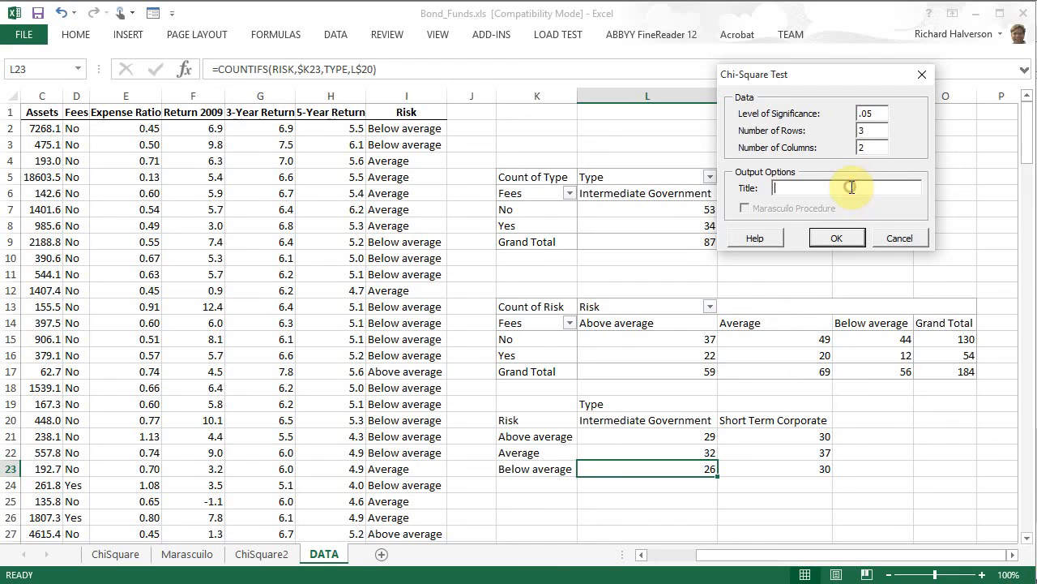
Title the test Risk - Type, generate its worksheet and move the PHStat user note clear of the calculations
{"action": "type", "text": "r"}
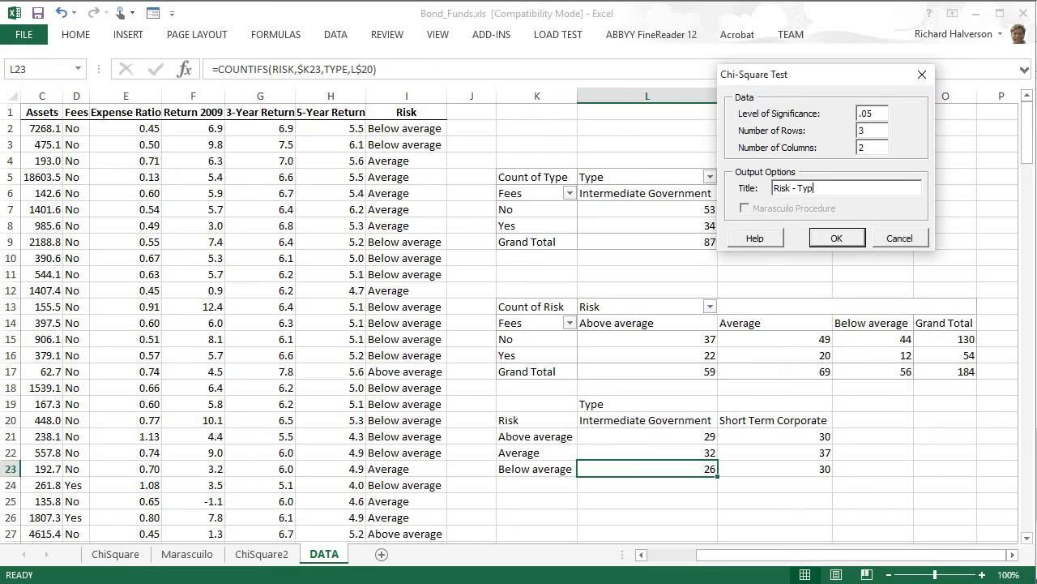
{"action": "left_click", "coordinate": [832, 239]}
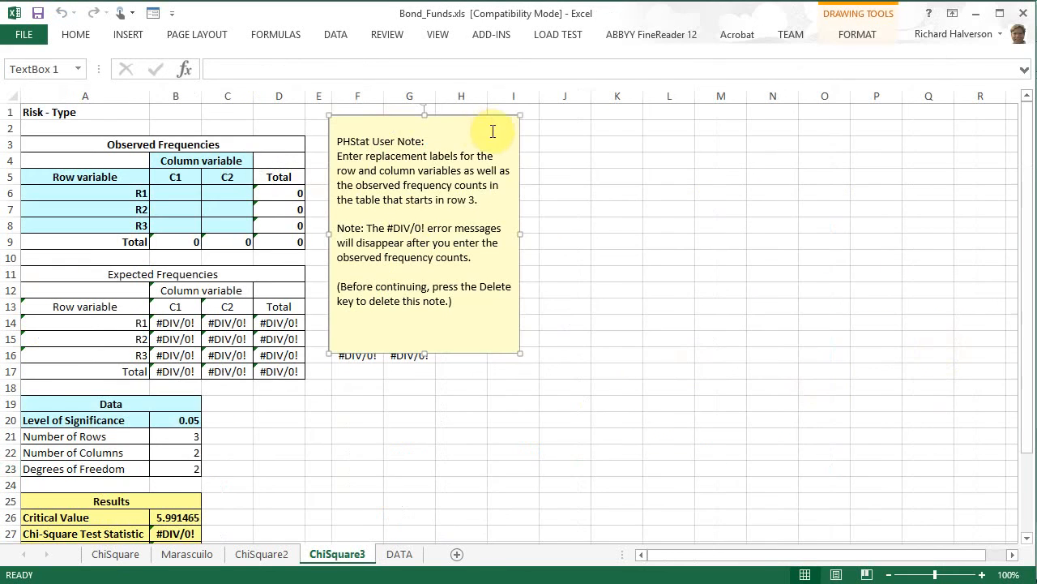
{"action": "left_click_drag", "start_coordinate": [473, 118], "coordinate": [697, 127]}
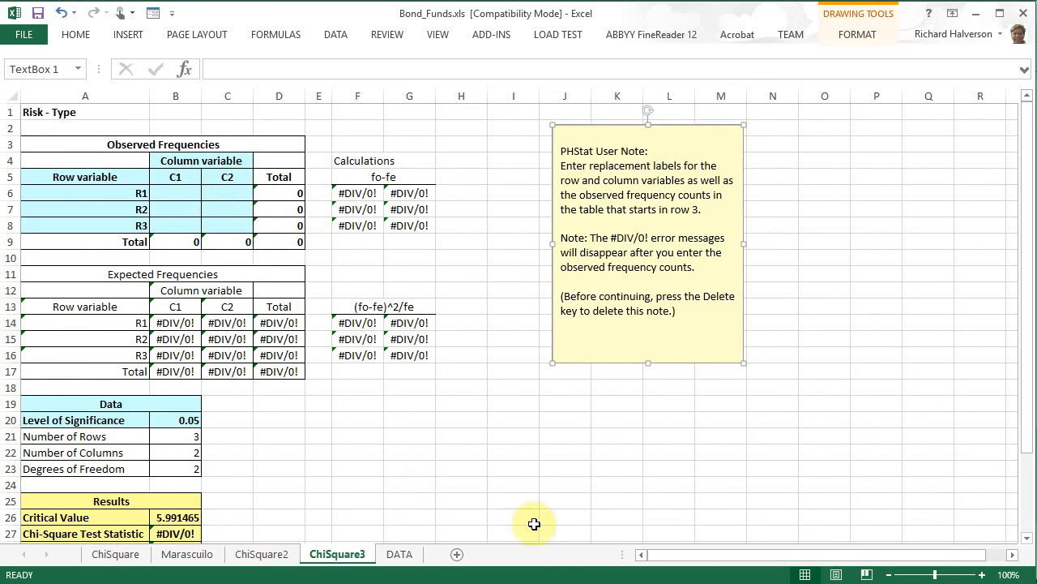
Copy the contingency table K20:M23 from the DATA sheet and paste it as values at A5 of the ChiSquare3 sheet
{"action": "left_click", "coordinate": [399, 553]}
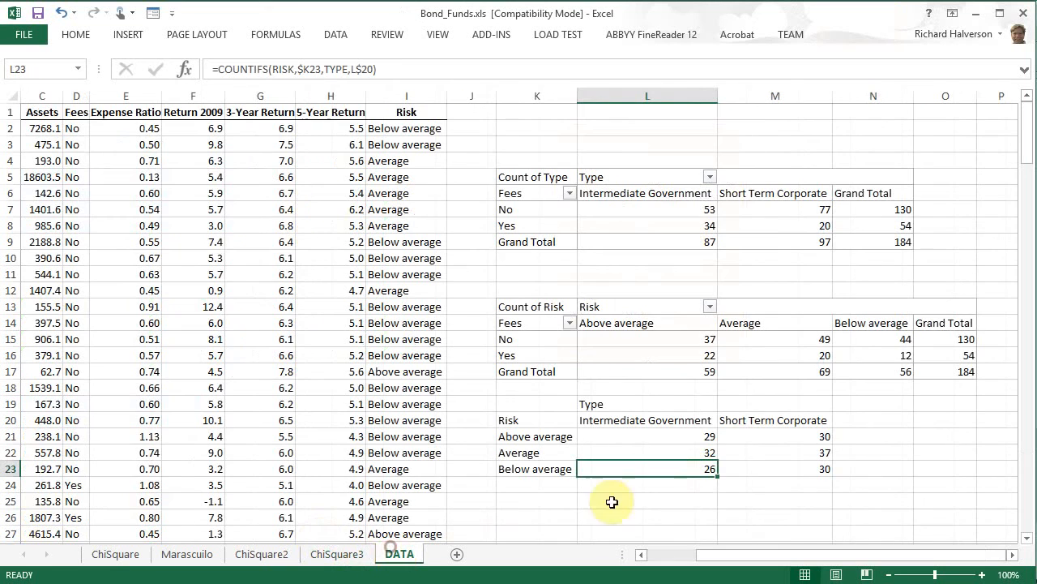
{"action": "left_click", "coordinate": [555, 421]}
{"action": "left_click_drag", "start_coordinate": [557, 424], "coordinate": [740, 463]}
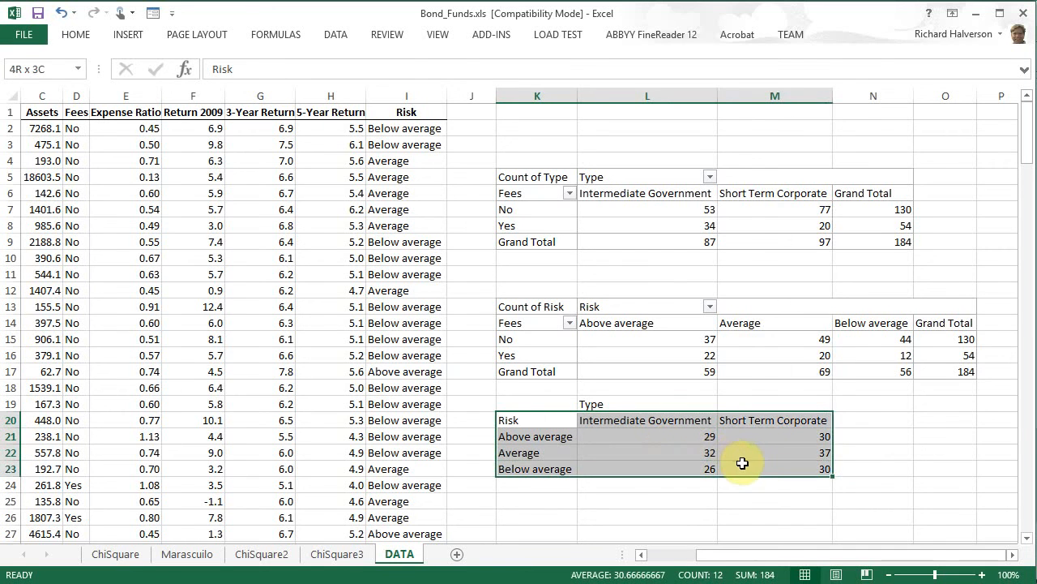
{"action": "right_click", "coordinate": [745, 451]}
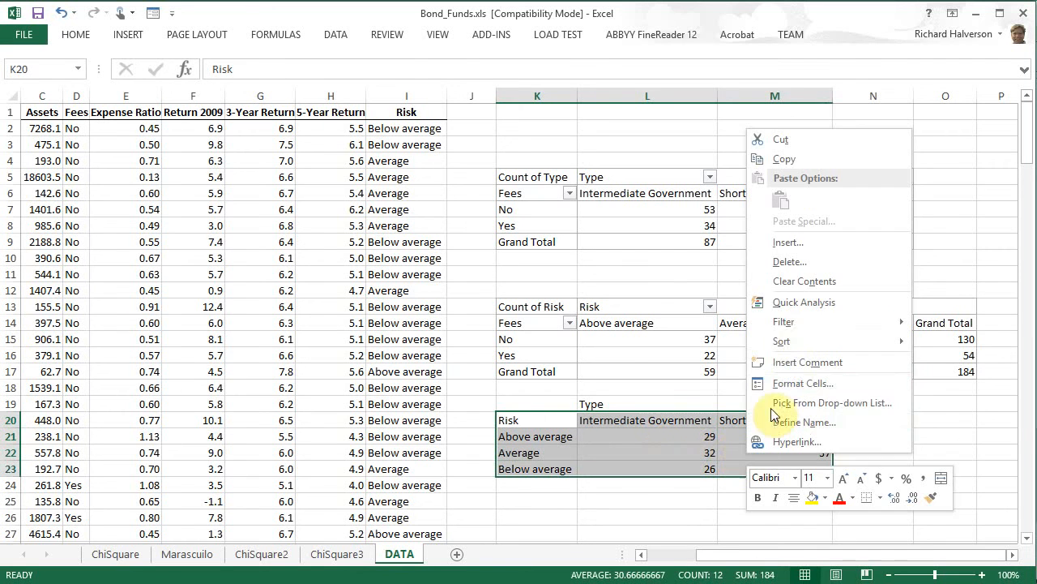
{"action": "left_click", "coordinate": [791, 161]}
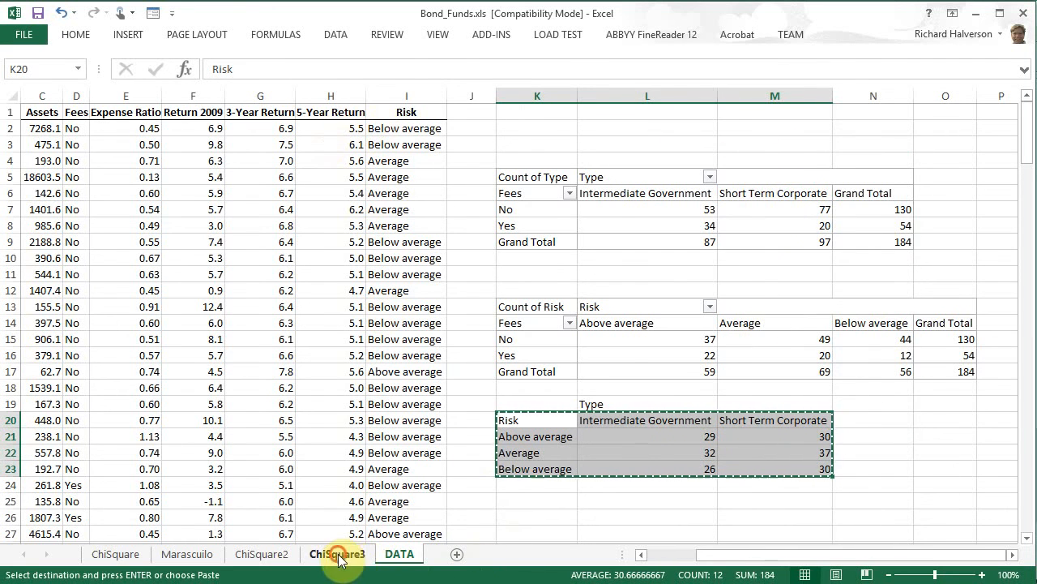
{"action": "left_click", "coordinate": [337, 553]}
{"action": "left_click", "coordinate": [117, 174]}
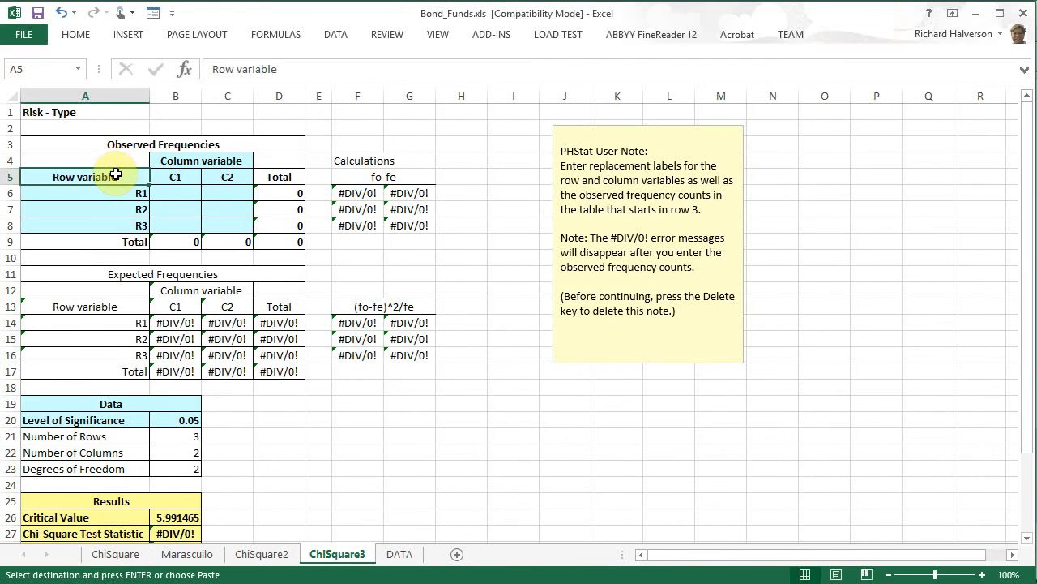
{"action": "right_click", "coordinate": [118, 173]}
{"action": "mouse_move", "coordinate": [174, 268]}
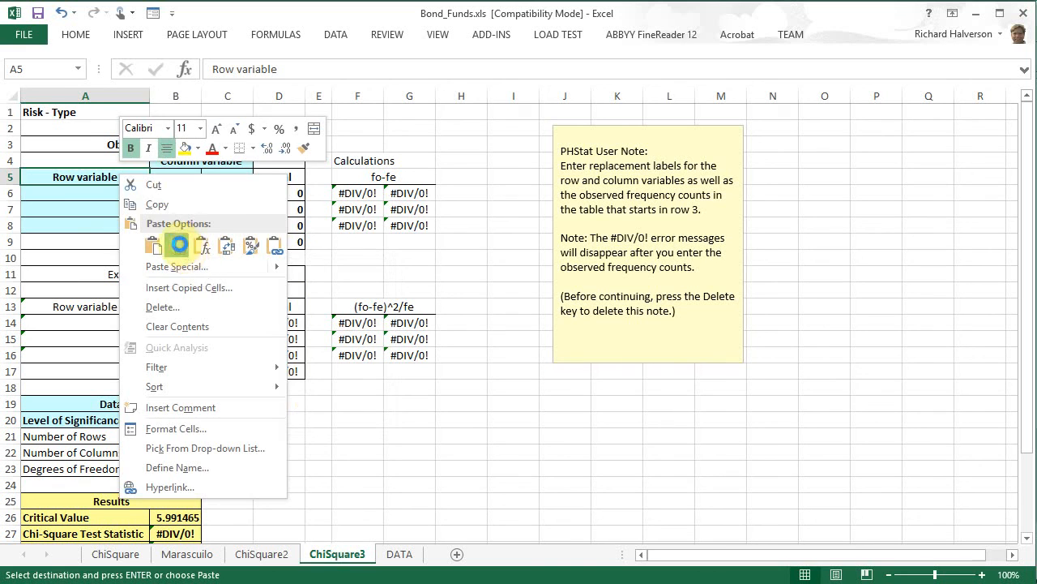
{"action": "left_click", "coordinate": [179, 246]}
Change the column variable label in B4 to Type and autofit the widths of columns B and C
{"action": "left_click", "coordinate": [203, 157]}
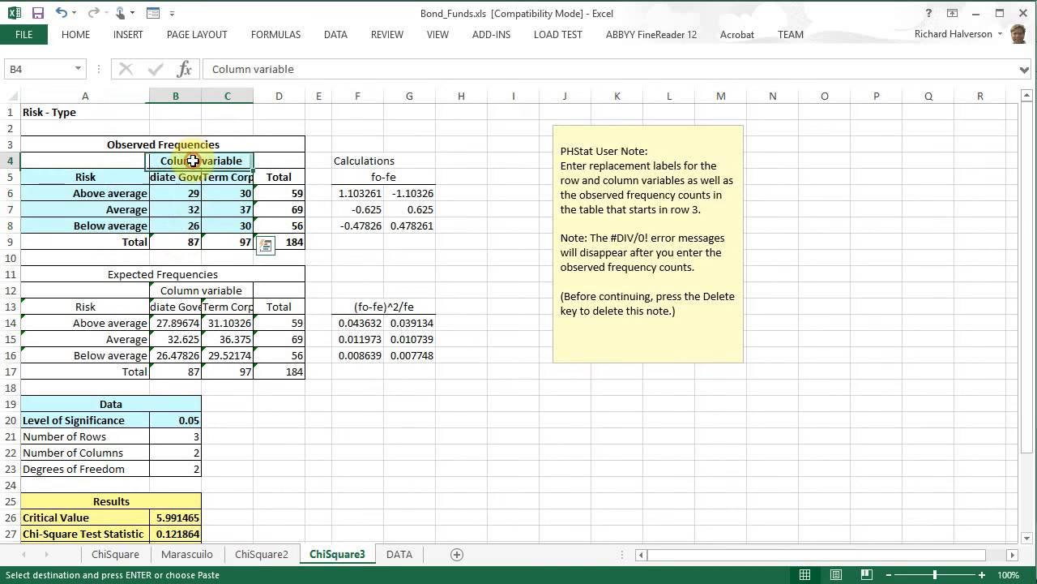
{"action": "type", "text": "Type"}
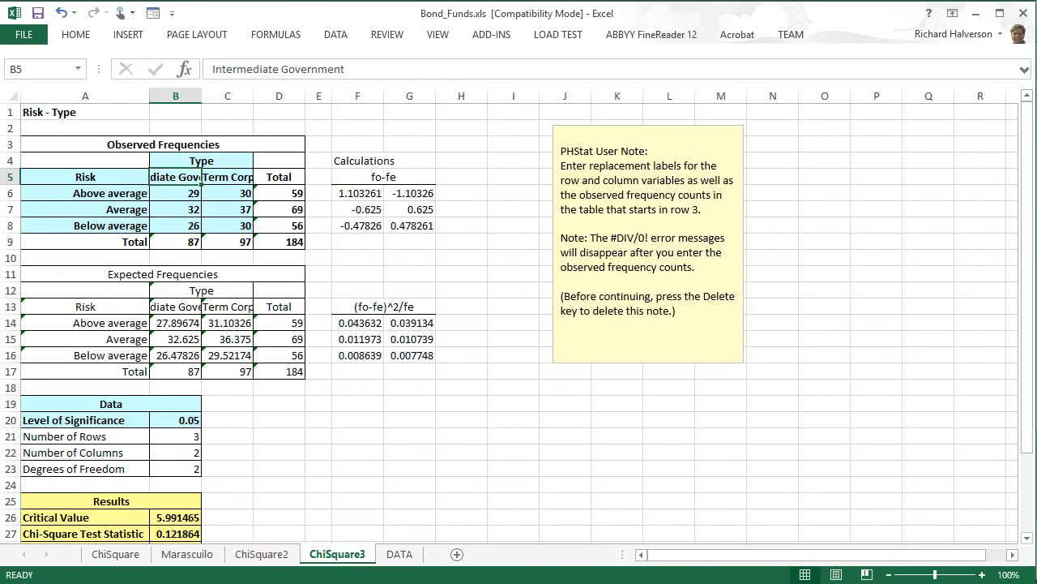
{"action": "left_click_drag", "start_coordinate": [173, 96], "coordinate": [225, 95]}
{"action": "double_click", "coordinate": [254, 94]}
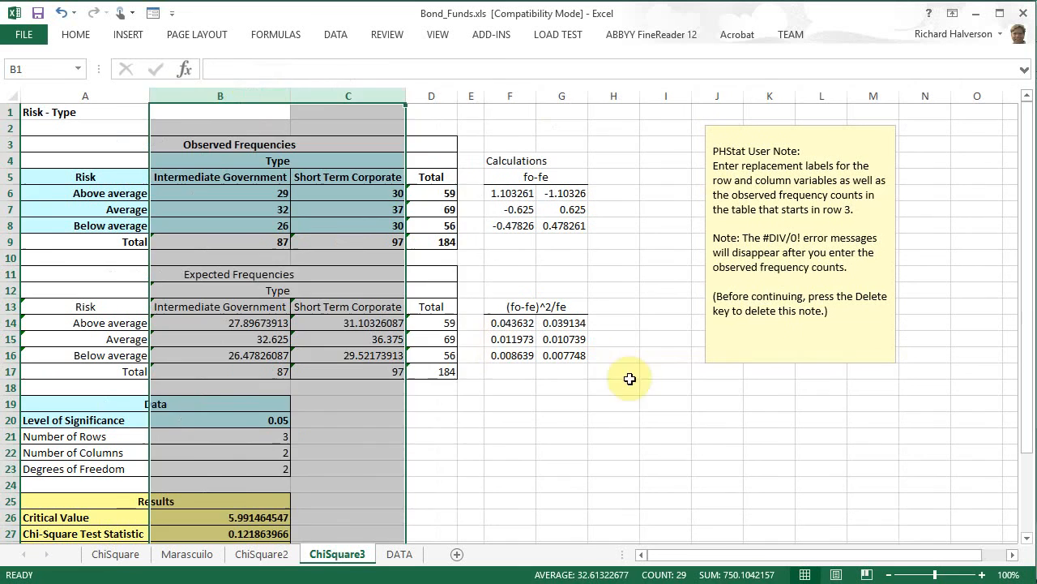
{"action": "left_click", "coordinate": [614, 387]}
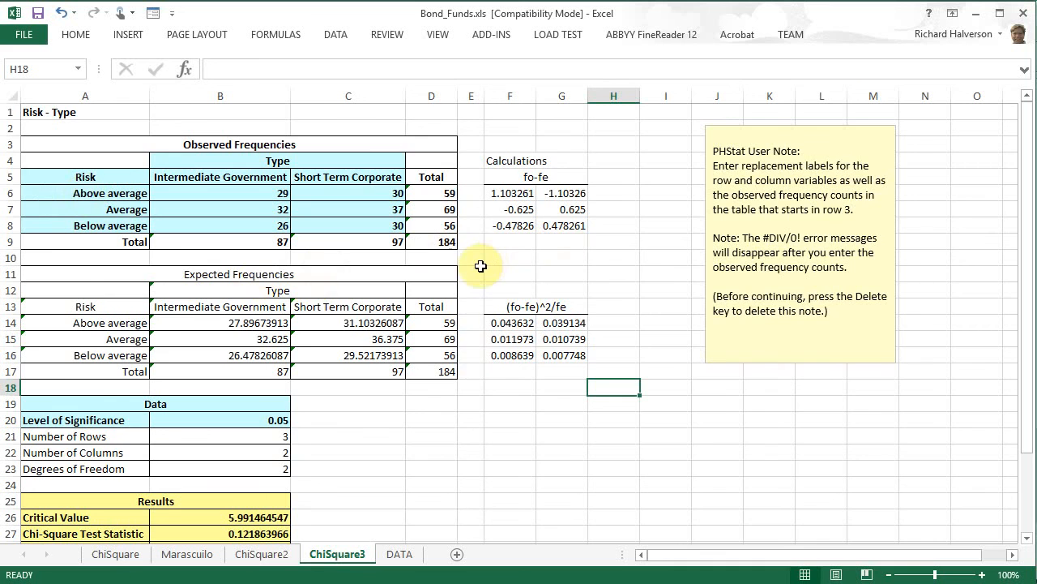
Review the observed and expected frequencies, the test results and the decision formula in A29 on ChiSquare3
{"action": "scroll", "coordinate": [480, 265], "scroll_direction": "down", "scroll_amount": 2}
{"action": "scroll", "coordinate": [481, 265], "scroll_direction": "up", "scroll_amount": 2}
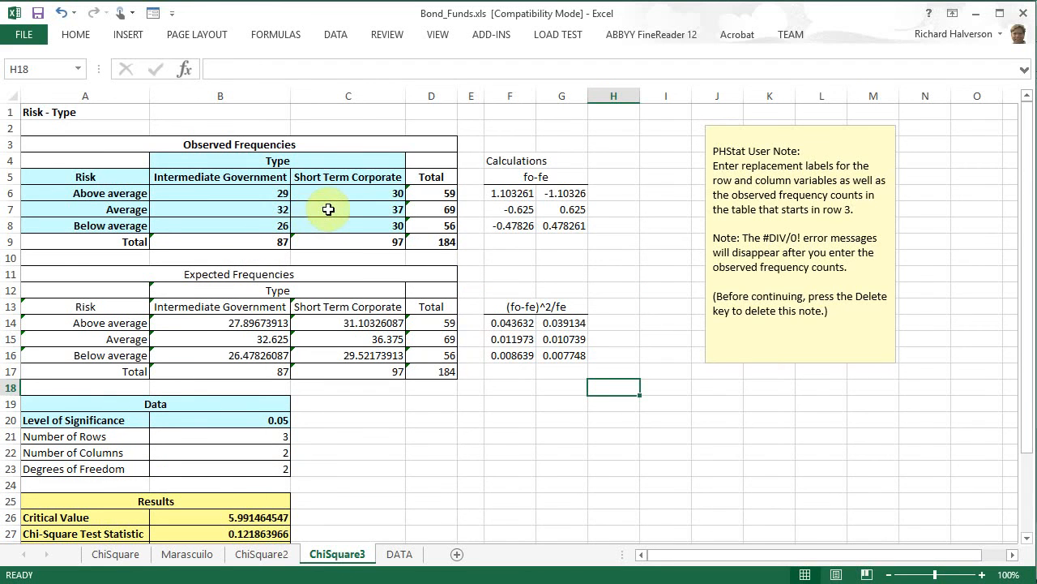
{"action": "scroll", "coordinate": [329, 209], "scroll_direction": "down", "scroll_amount": 1}
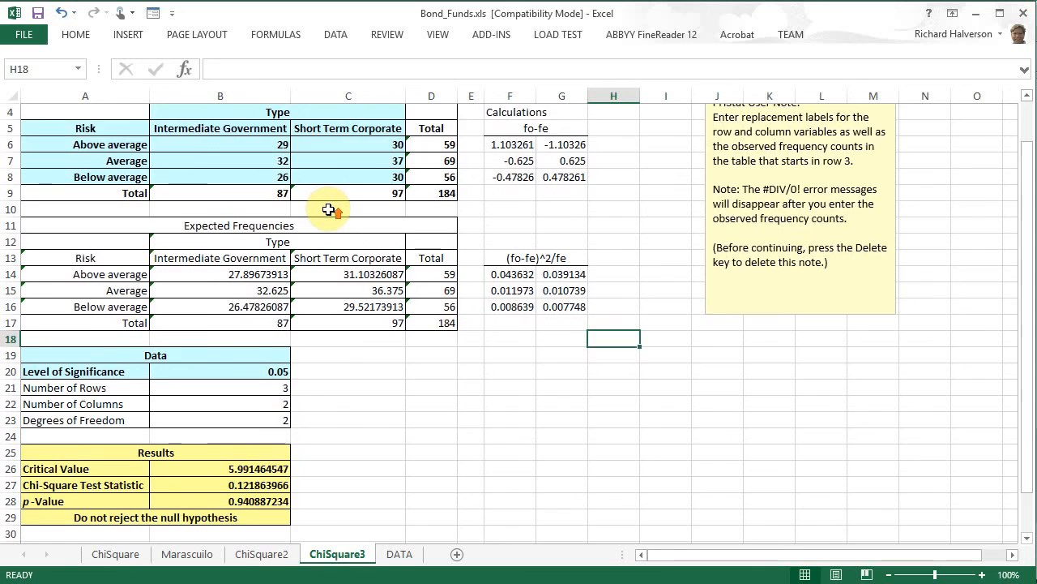
{"action": "scroll", "coordinate": [328, 209], "scroll_direction": "up", "scroll_amount": 1}
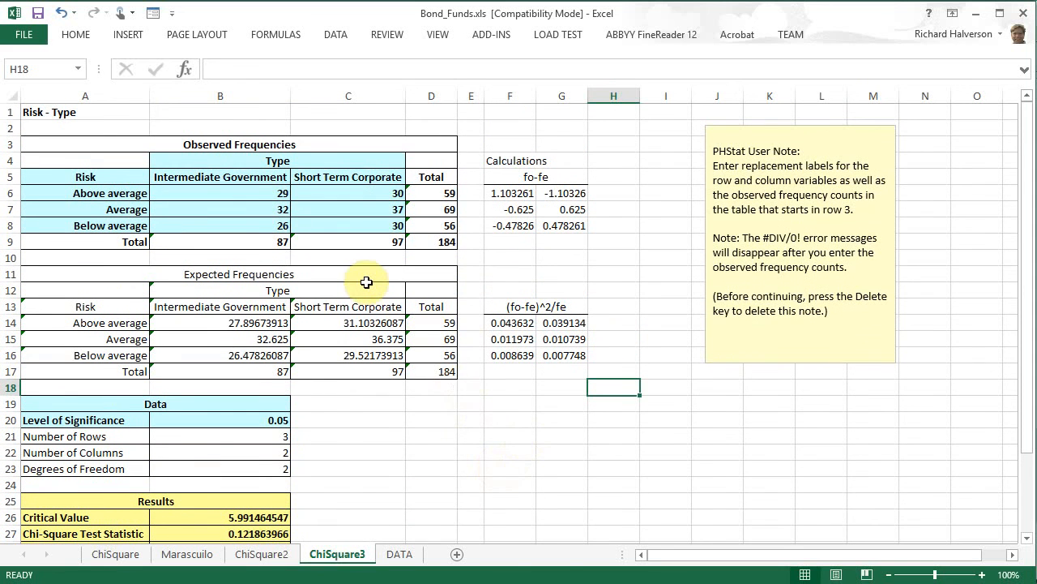
{"action": "scroll", "coordinate": [366, 282], "scroll_direction": "down", "scroll_amount": 3}
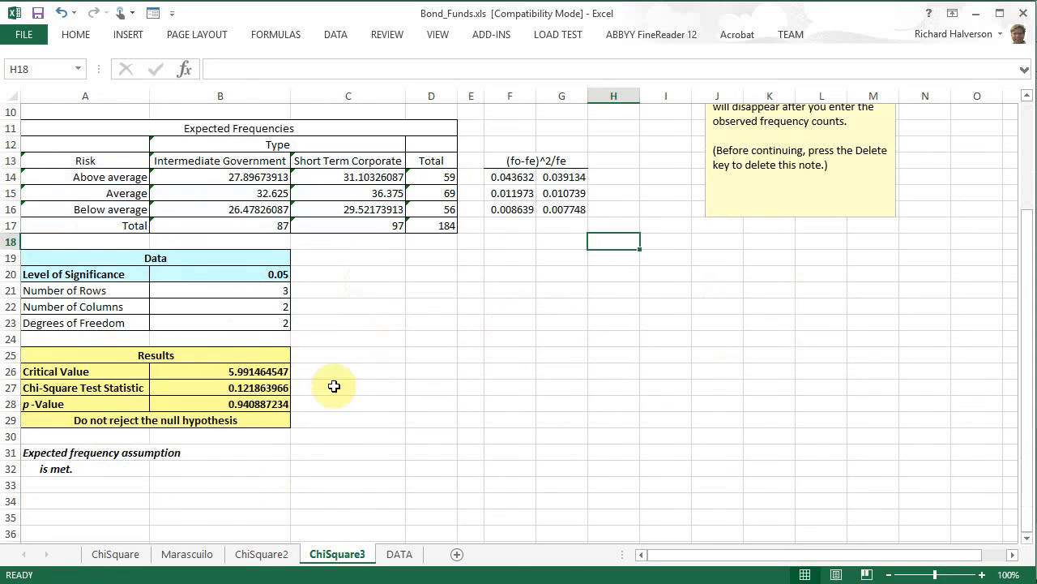
{"action": "left_click", "coordinate": [136, 422]}
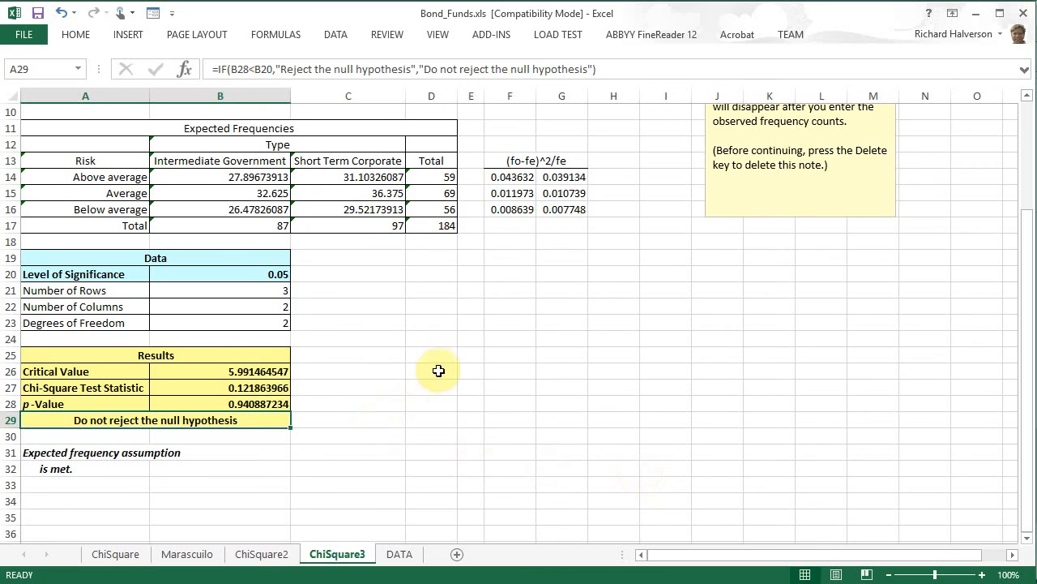
{"action": "scroll", "coordinate": [440, 369], "scroll_direction": "up", "scroll_amount": 1}
{"action": "scroll", "coordinate": [440, 341], "scroll_direction": "up", "scroll_amount": 2}
{"action": "scroll", "coordinate": [440, 365], "scroll_direction": "down", "scroll_amount": 2}
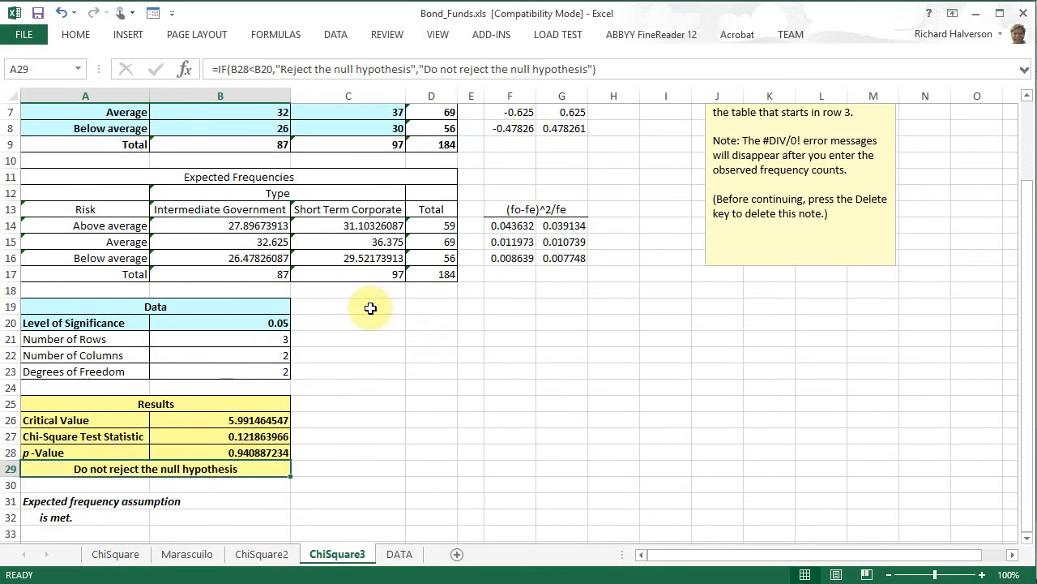
Examine the formulas behind the chi-square statistic, critical value, degrees of freedom, p-value and the expected frequency assumption in A32
{"action": "left_click_drag", "start_coordinate": [512, 227], "coordinate": [564, 258]}
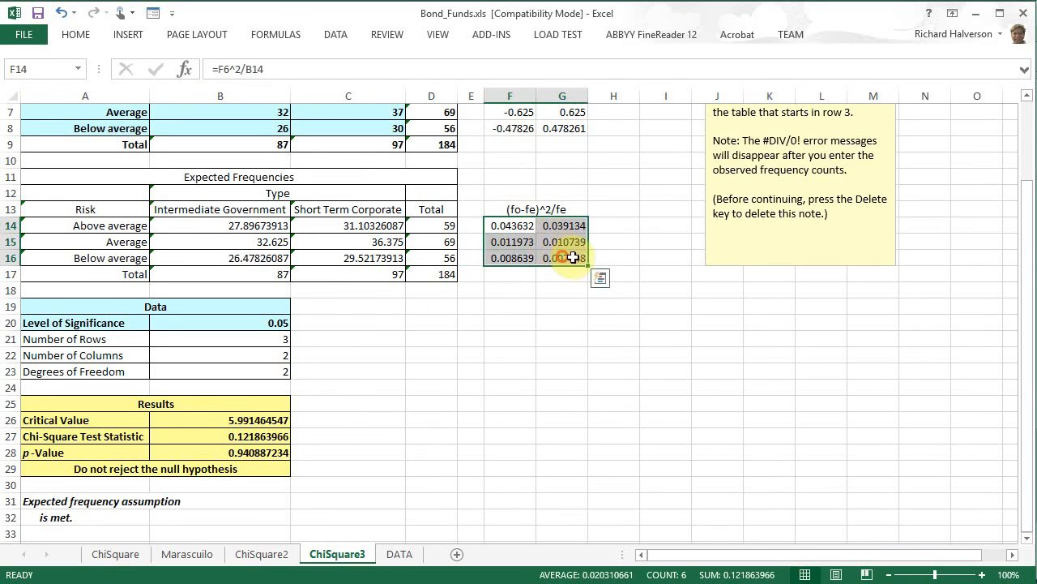
{"action": "left_click", "coordinate": [254, 437]}
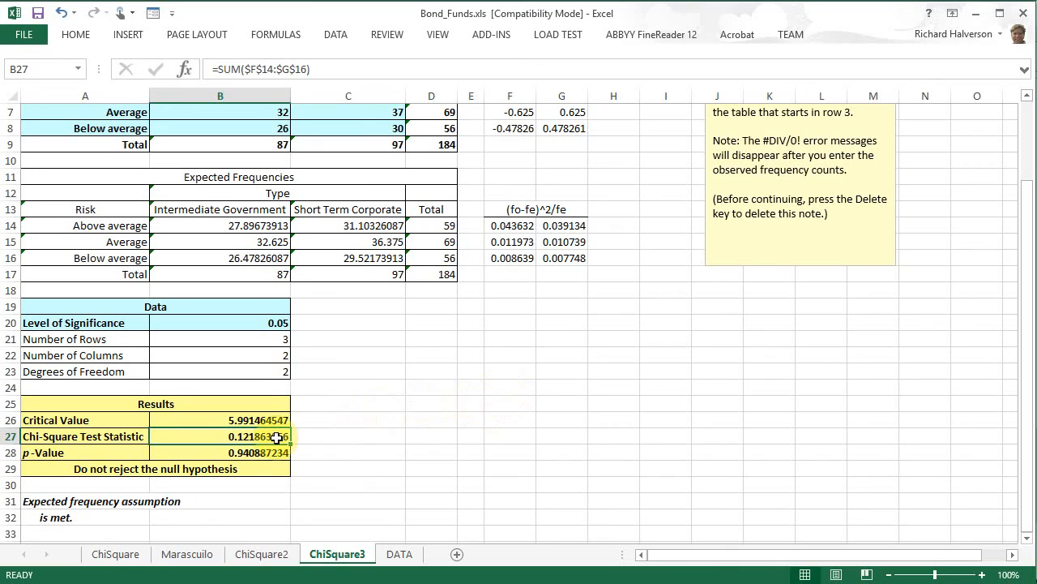
{"action": "left_click", "coordinate": [248, 421]}
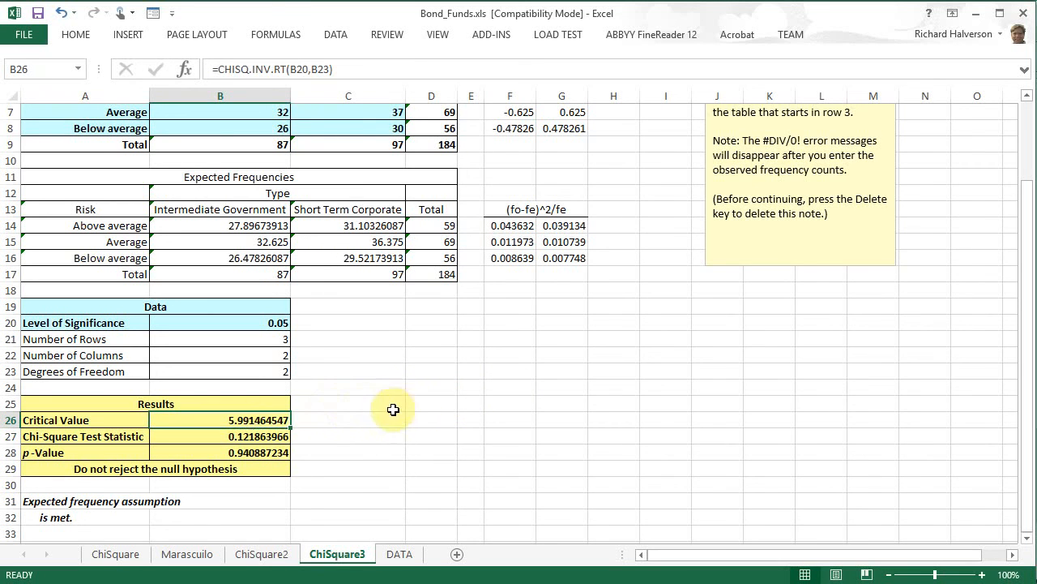
{"action": "left_click", "coordinate": [274, 370]}
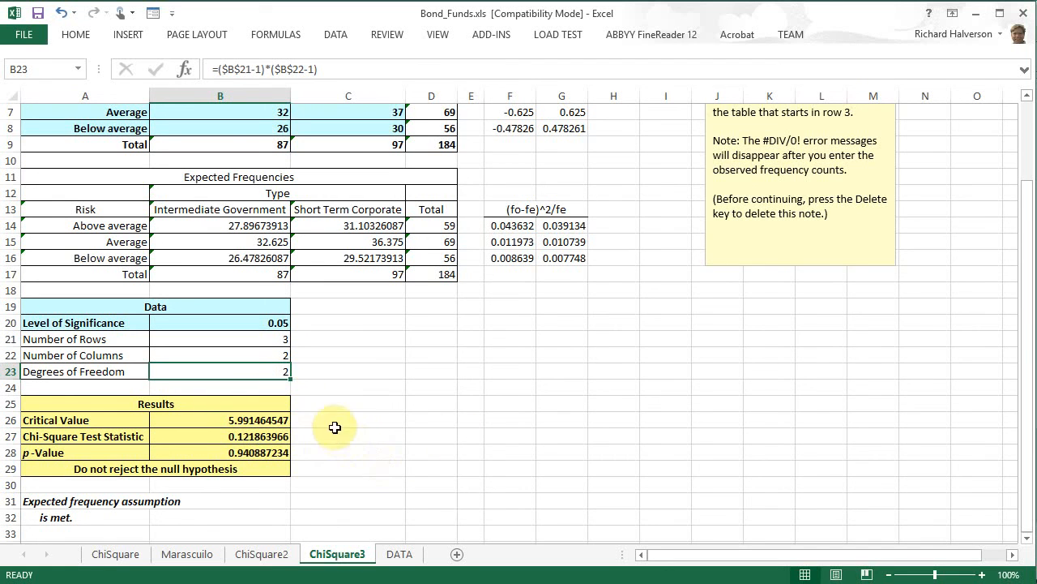
{"action": "left_click", "coordinate": [256, 436]}
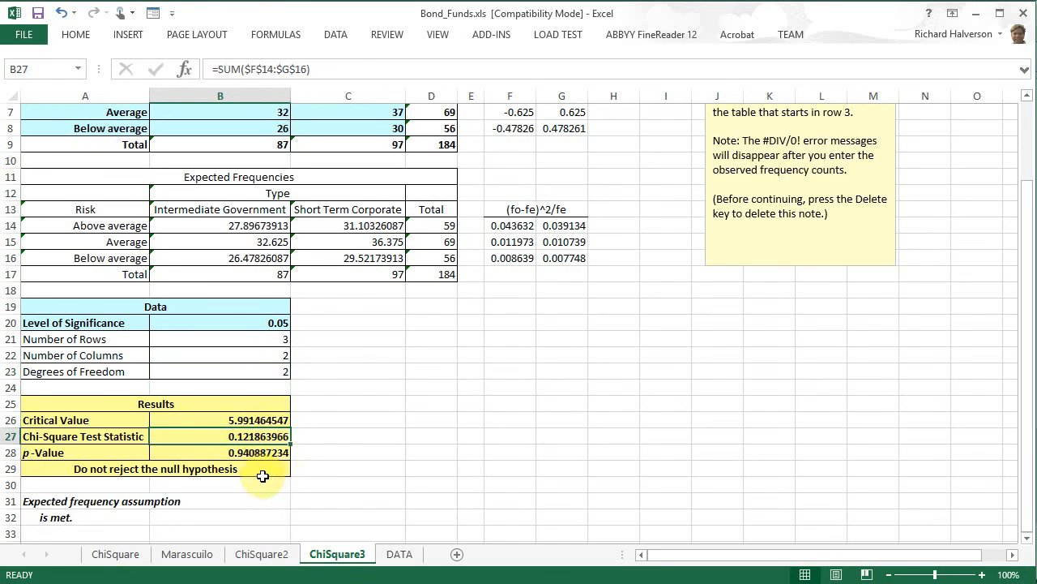
{"action": "left_click", "coordinate": [265, 451]}
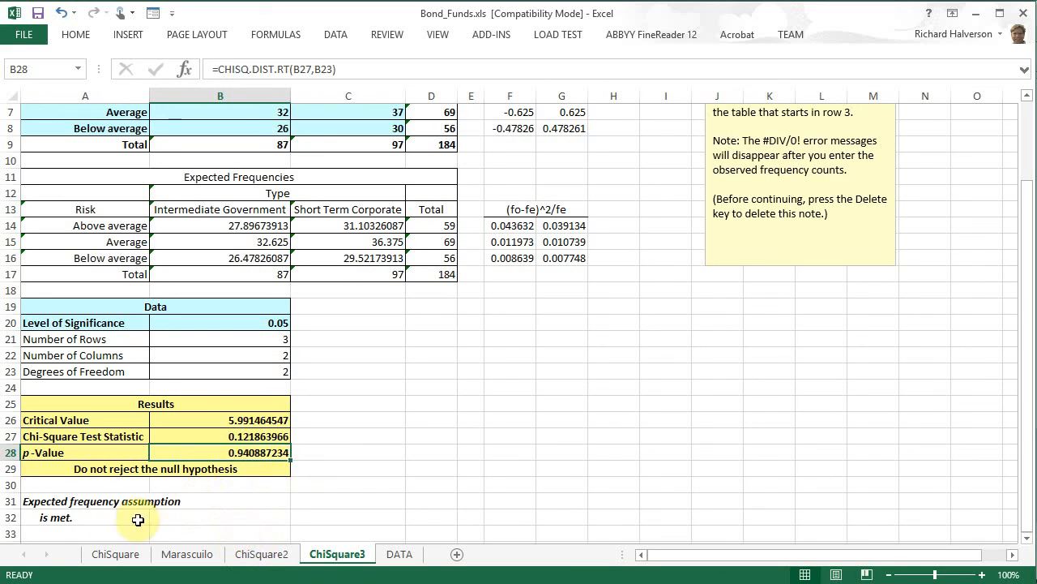
{"action": "left_click", "coordinate": [70, 517]}
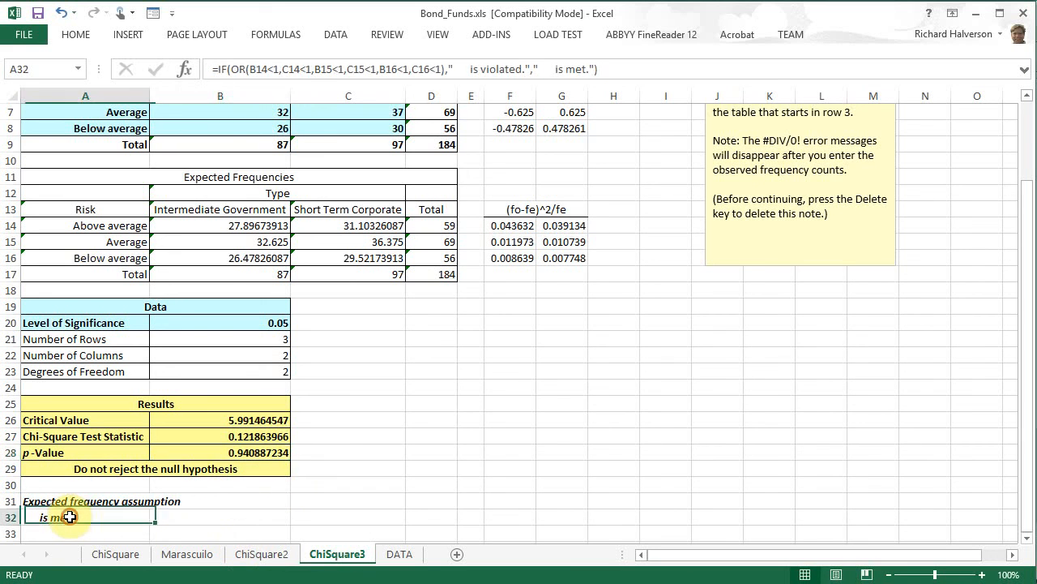
{"action": "left_click", "coordinate": [319, 68]}
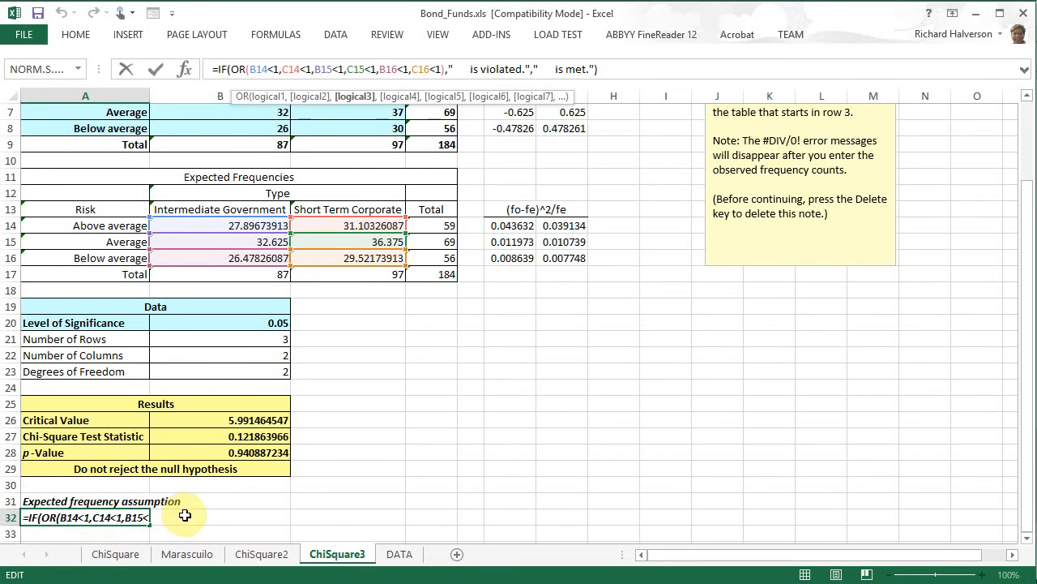
Read Question f in PS6_F15.pdf in Adobe Acrobat, return to Excel and check the test decision in A29 of ChiSquare3
{"action": "key", "text": "Return"}
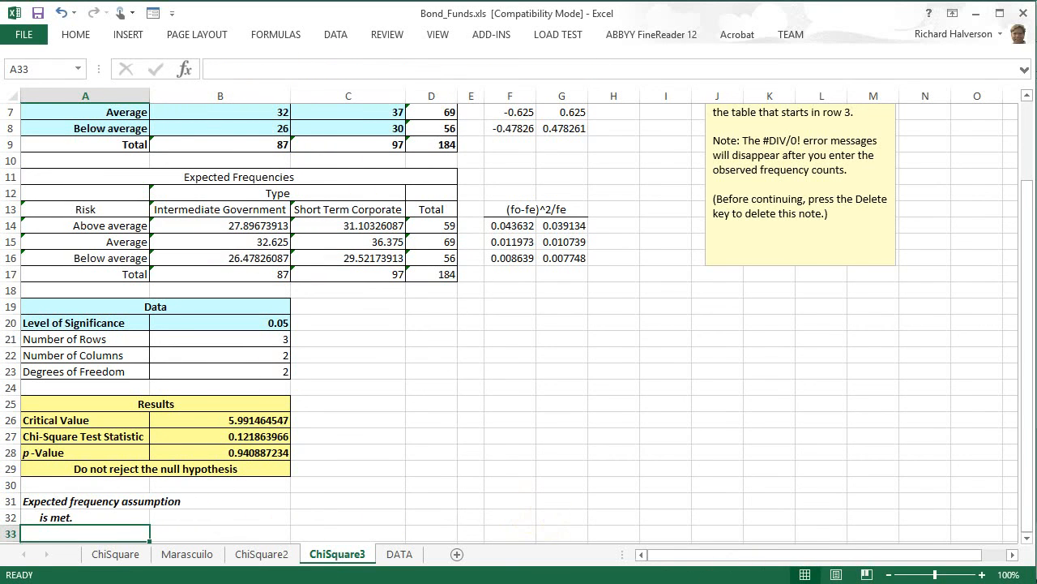
{"action": "key", "text": "alt+Tab"}
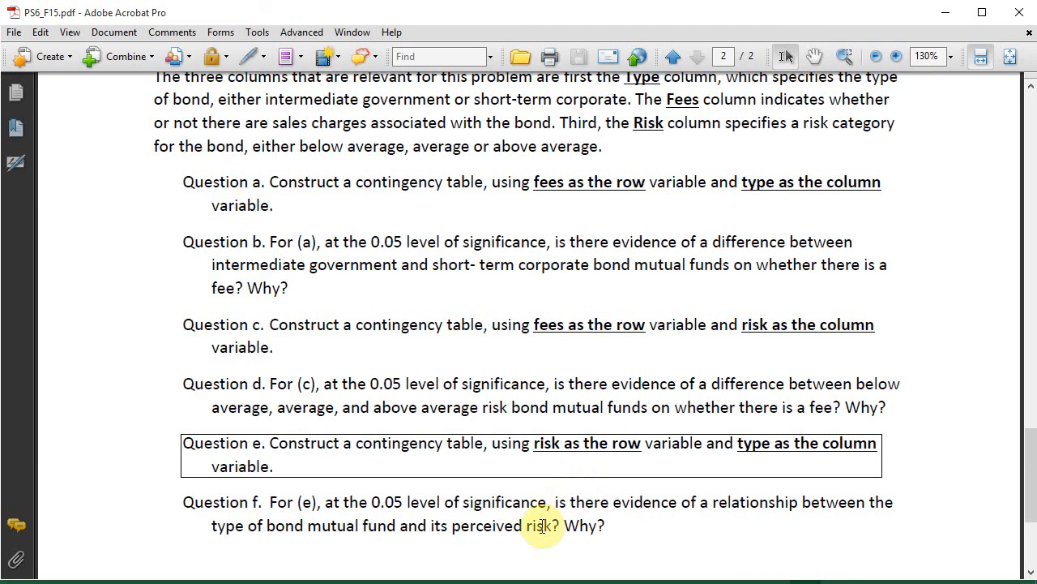
{"action": "scroll", "coordinate": [531, 506], "scroll_direction": "down", "scroll_amount": 2}
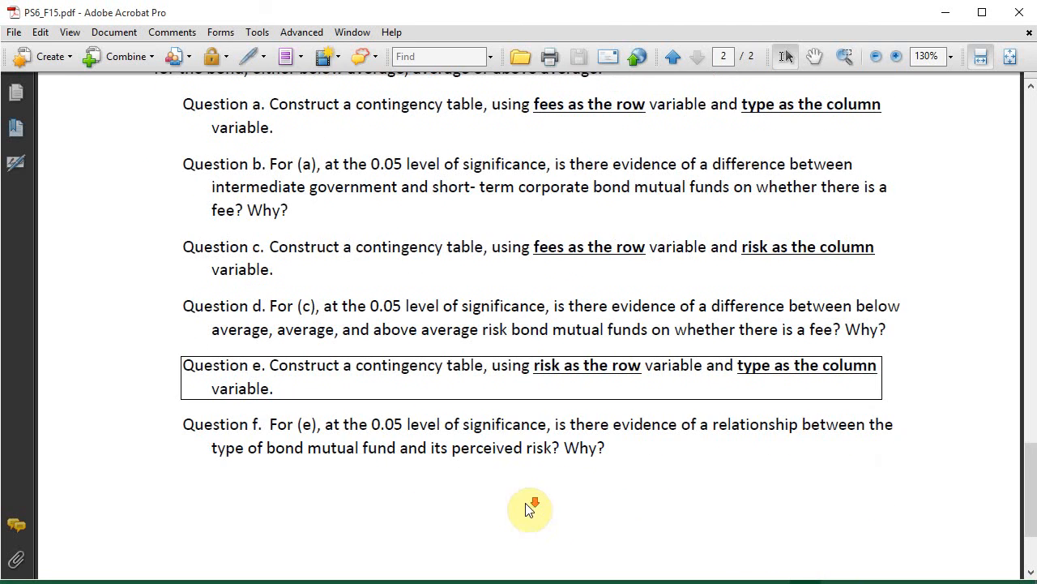
{"action": "left_click", "coordinate": [511, 439]}
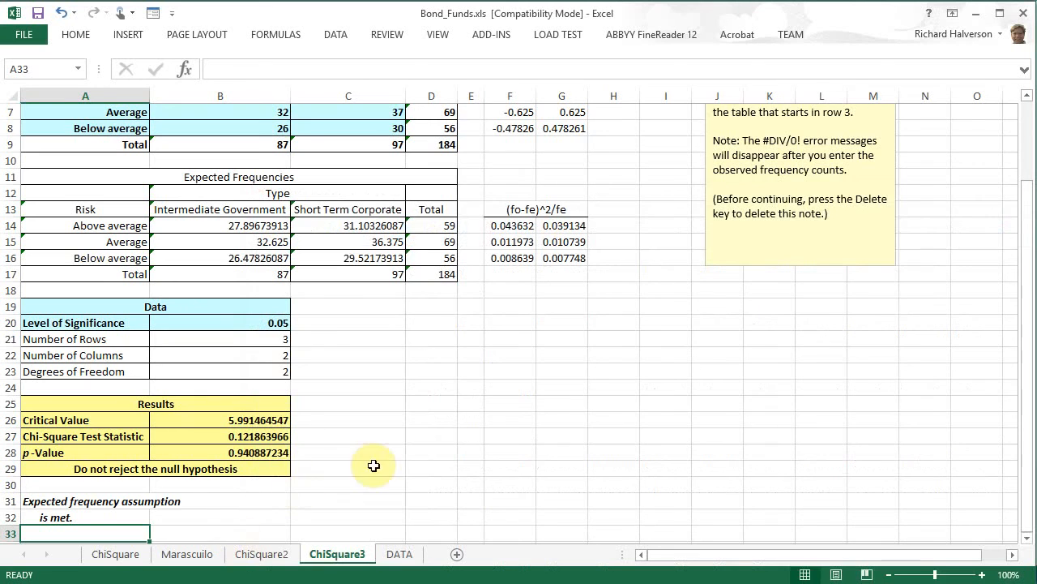
{"action": "left_click", "coordinate": [191, 476]}
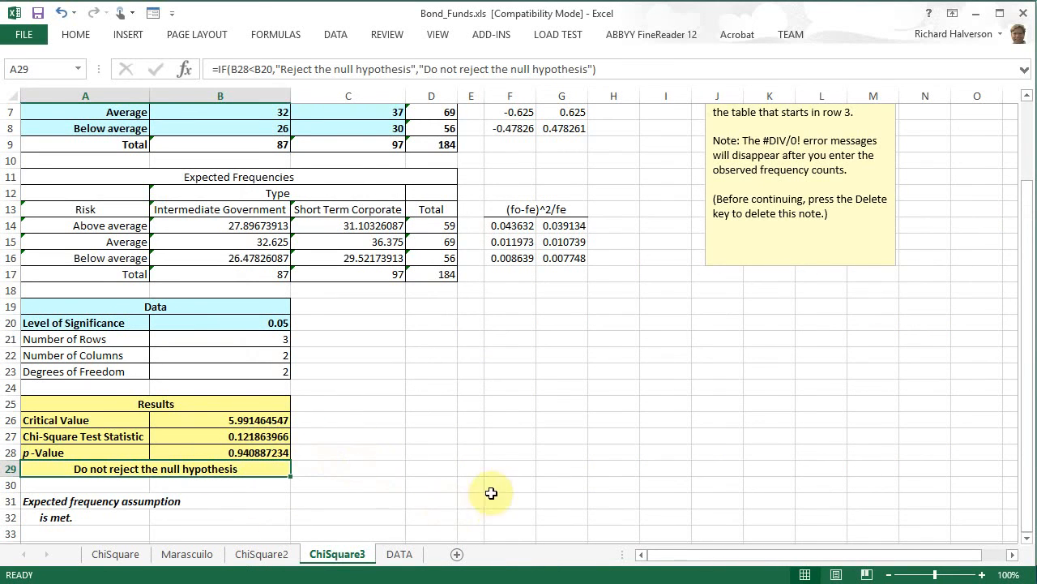
Review the COUNTIFS contingency table of risk by type and the two fees pivot tables on the DATA sheet
{"action": "left_click", "coordinate": [399, 553]}
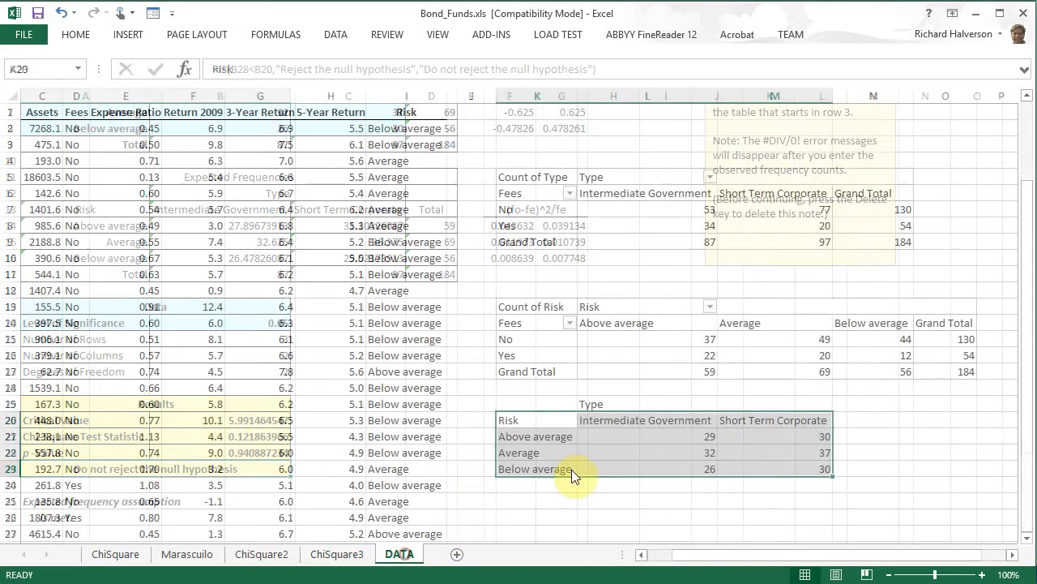
{"action": "left_click", "coordinate": [790, 436]}
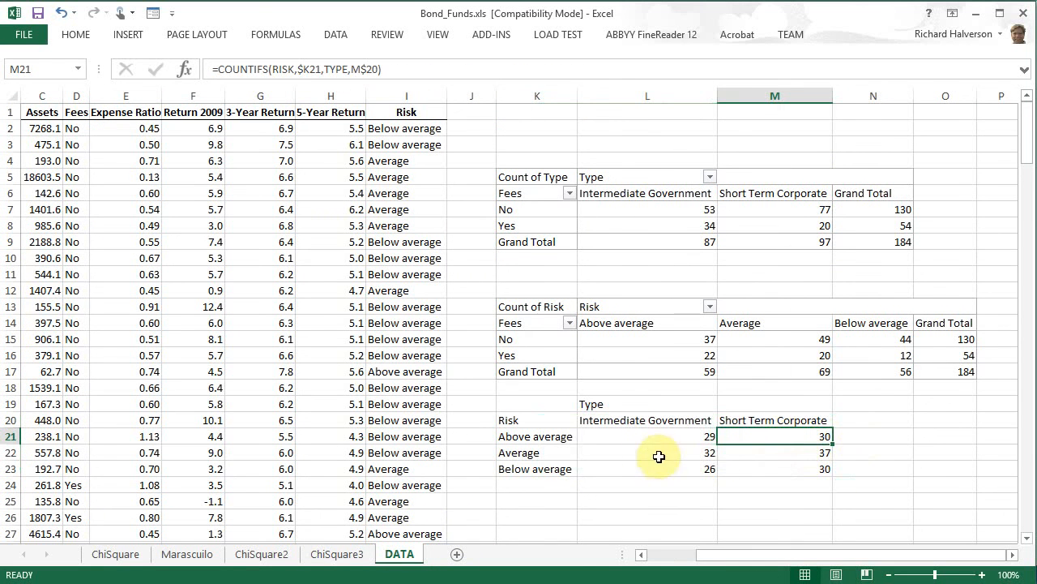
{"action": "left_click_drag", "start_coordinate": [540, 397], "coordinate": [815, 453]}
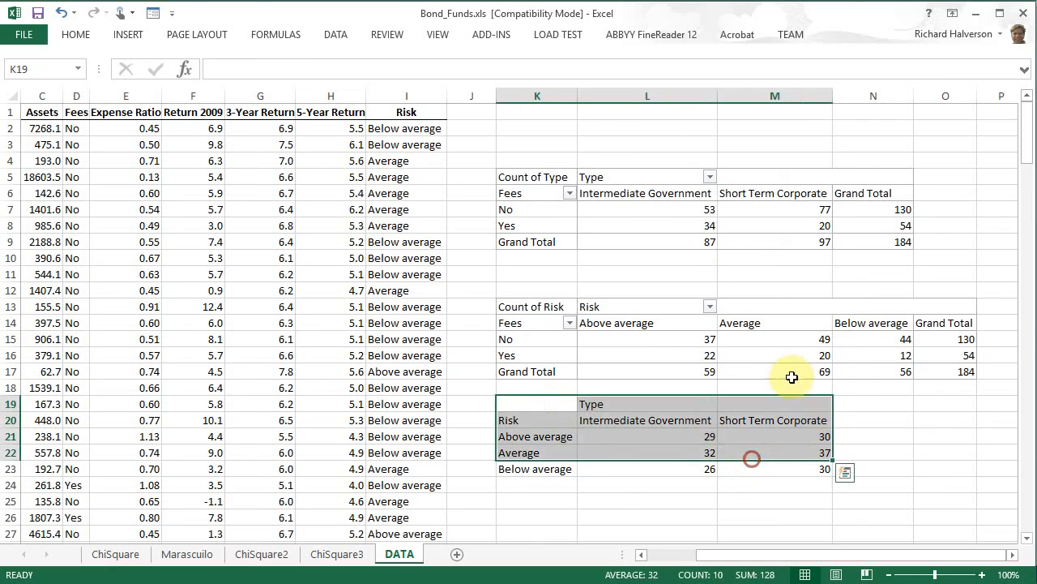
{"action": "left_click", "coordinate": [679, 219]}
{"action": "left_click", "coordinate": [673, 338]}
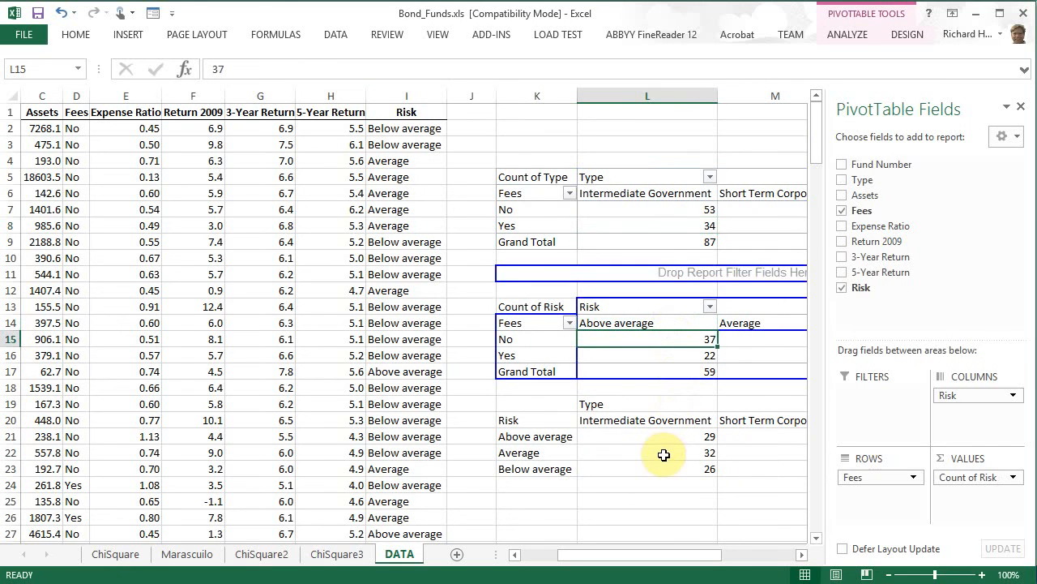
{"action": "left_click", "coordinate": [664, 228]}
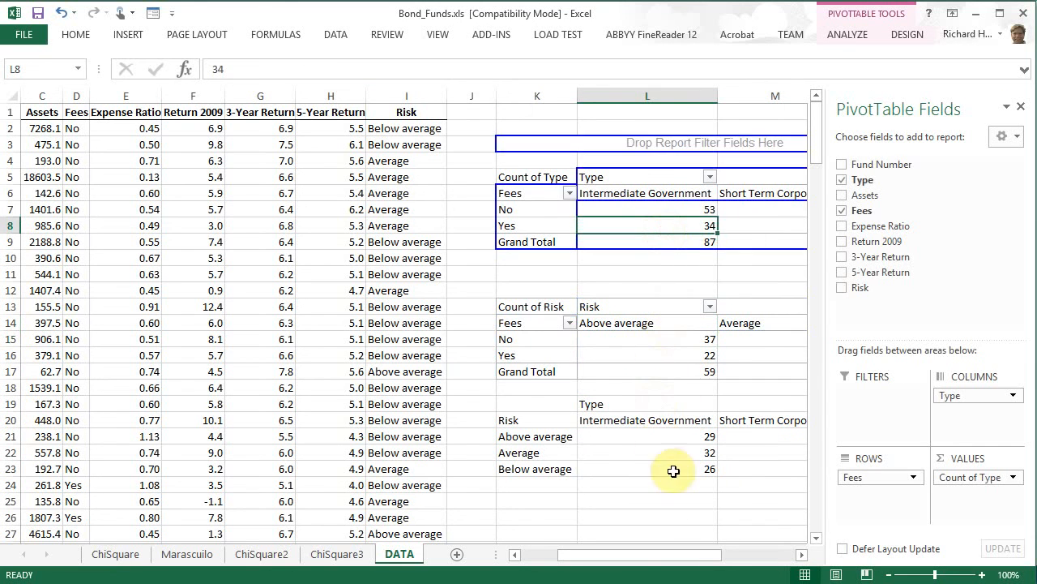
{"action": "left_click", "coordinate": [675, 499]}
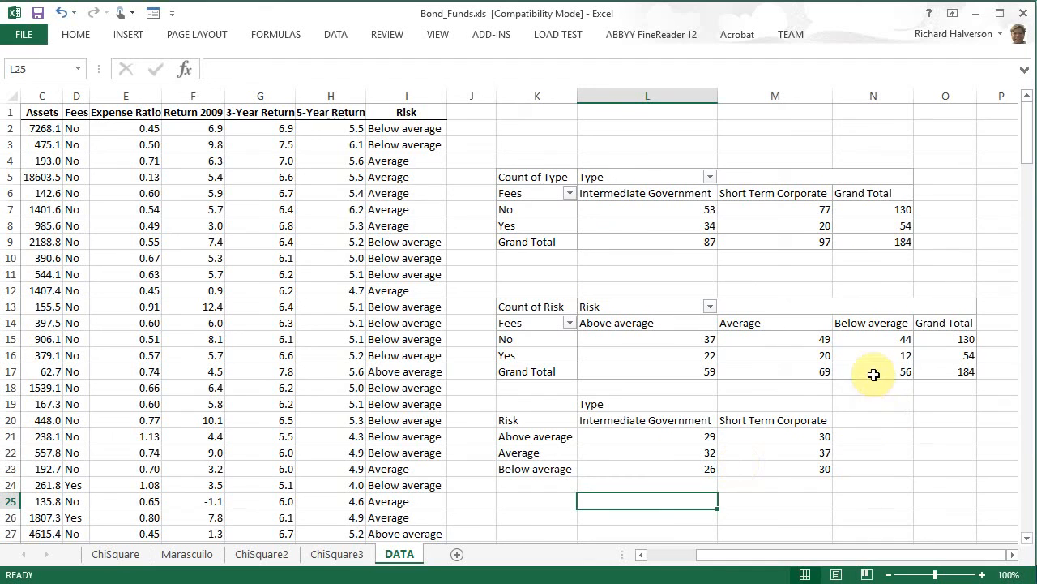